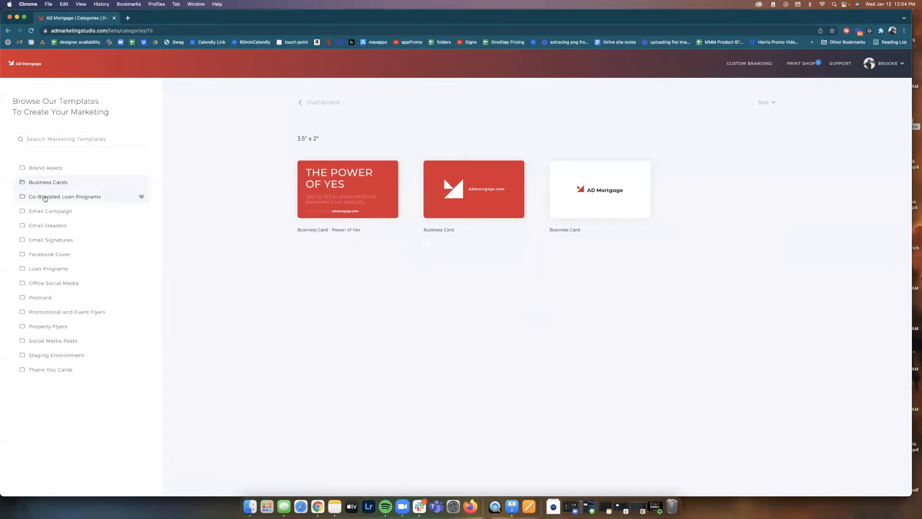
Browse the Co-Branded Loan Programs templates, including the Government and Jumbo subcategories
{"action": "left_click", "coordinate": [48, 196]}
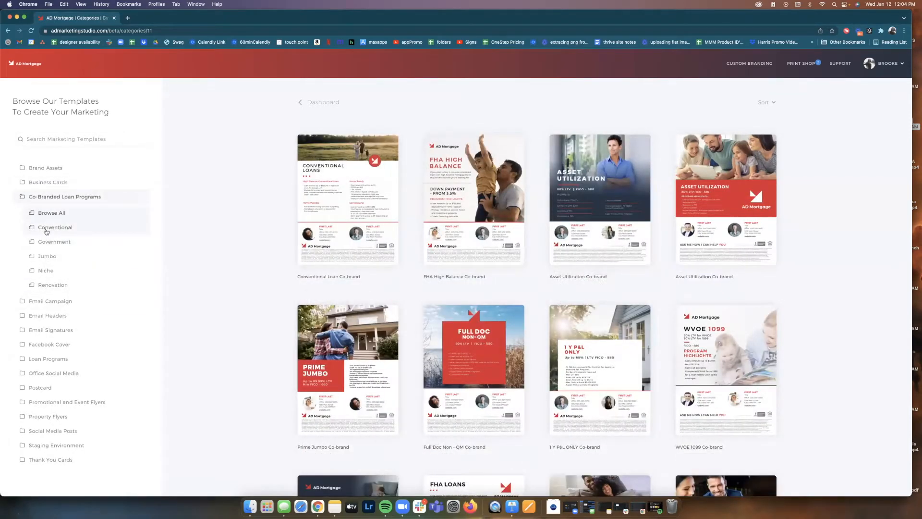
{"action": "left_click", "coordinate": [47, 241]}
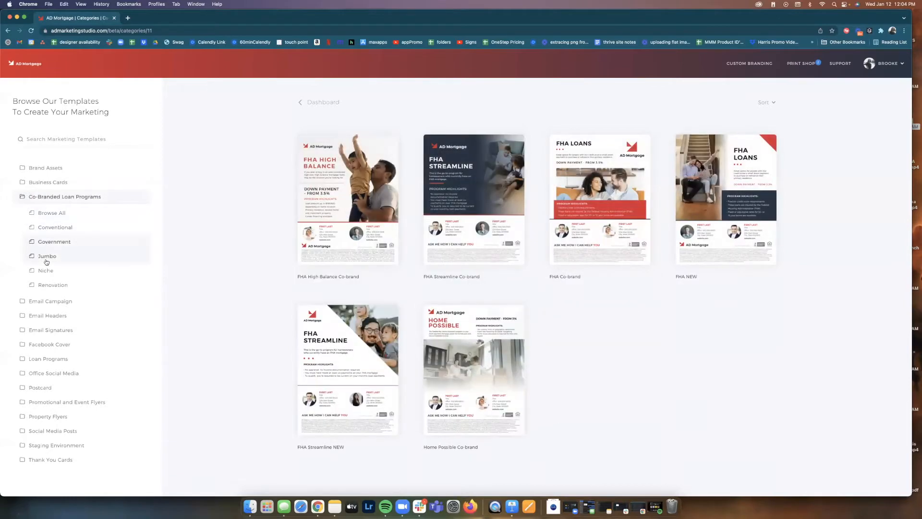
{"action": "left_click", "coordinate": [45, 257]}
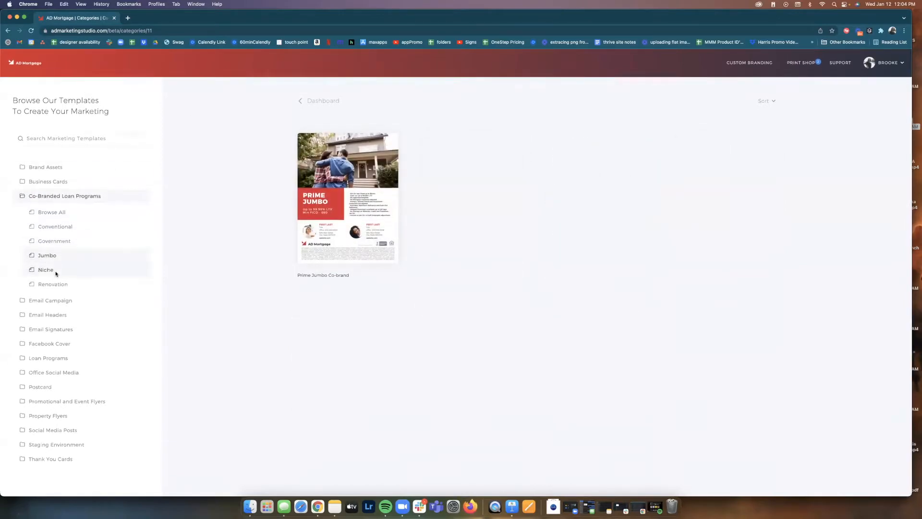
Look through the Email Campaign, Email Headers, Facebook Cover and Loan Programs template categories
{"action": "left_click", "coordinate": [58, 300]}
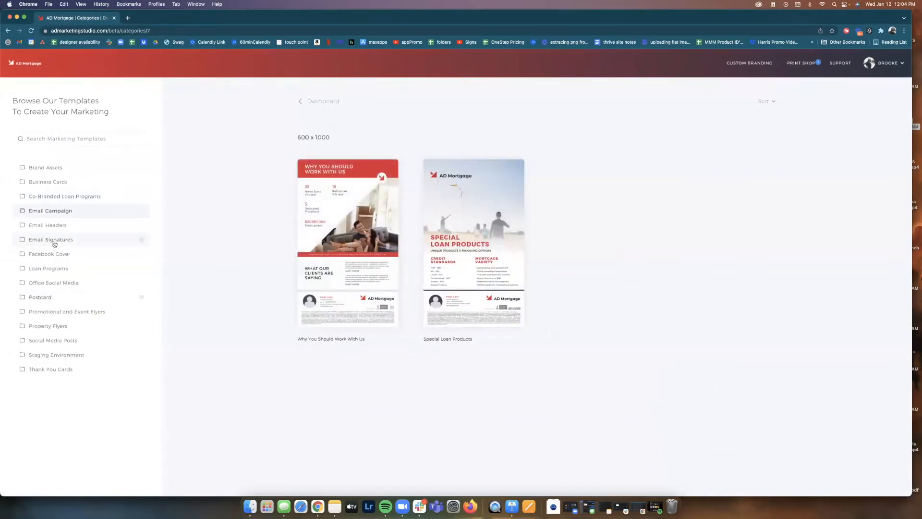
{"action": "left_click", "coordinate": [58, 228]}
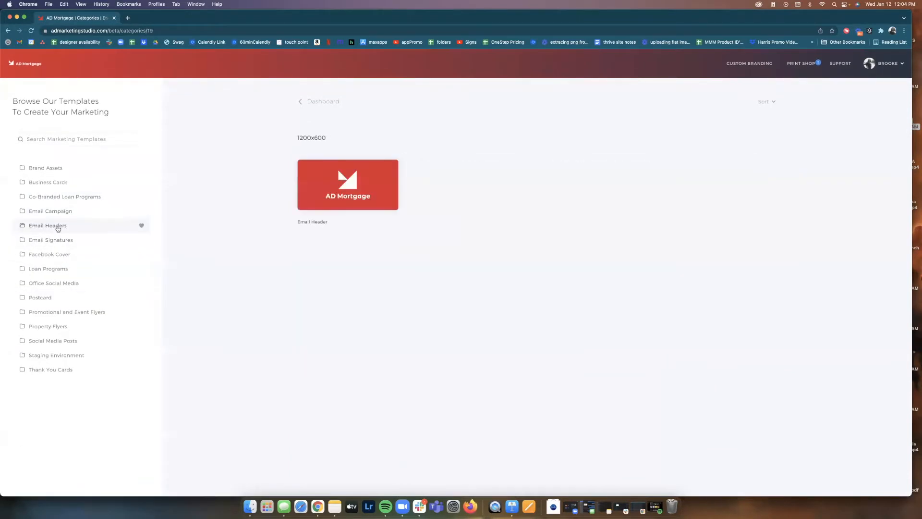
{"action": "left_click", "coordinate": [53, 255]}
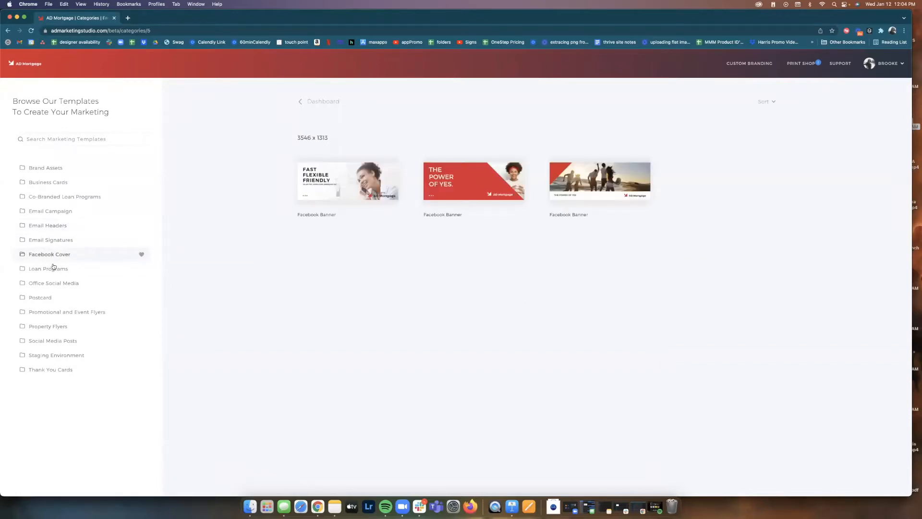
{"action": "left_click", "coordinate": [56, 269]}
{"action": "mouse_move", "coordinate": [316, 265]}
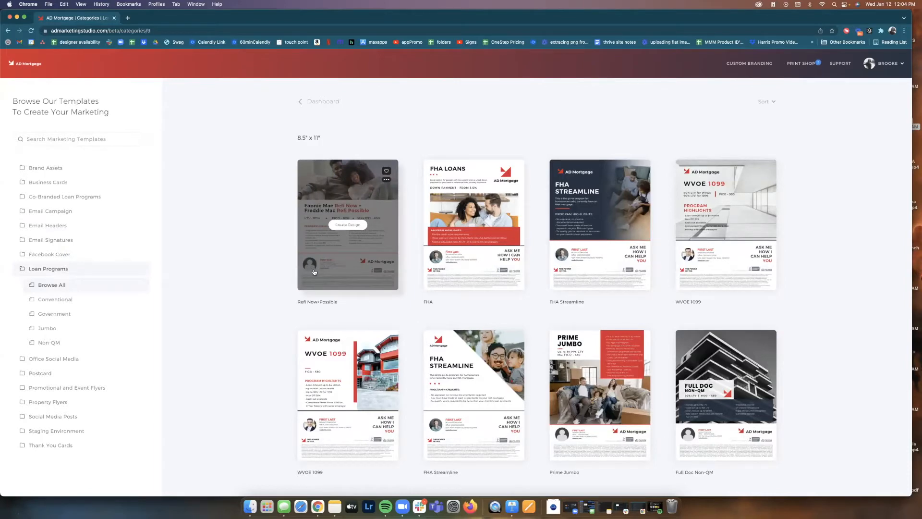
Return to the Co-Branded Loan Programs category and view its flyer templates
{"action": "left_click", "coordinate": [48, 197]}
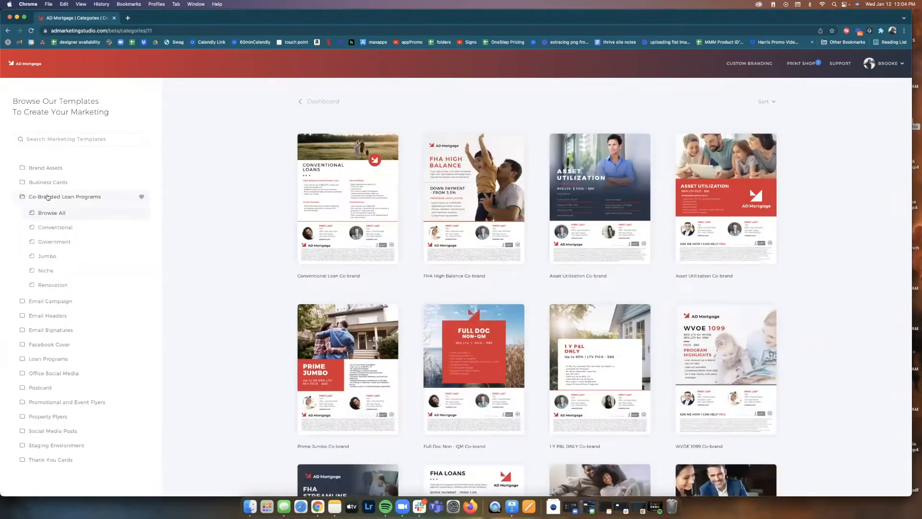
{"action": "mouse_move", "coordinate": [373, 234]}
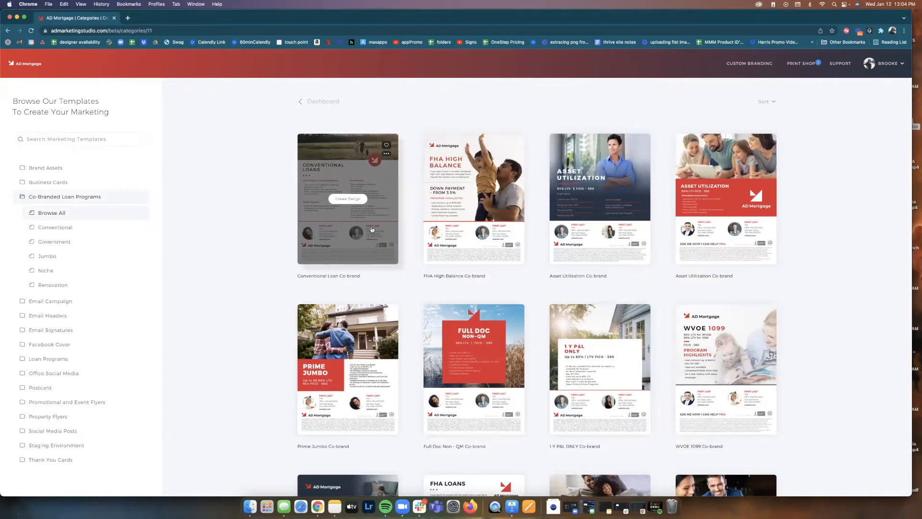
{"action": "scroll", "coordinate": [92, 271], "scroll_direction": "down", "scroll_amount": 3}
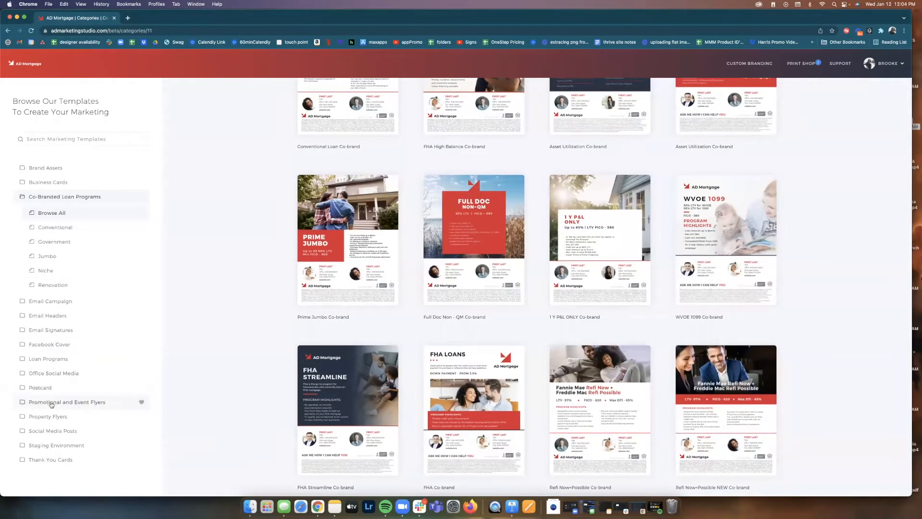
Browse all templates in the Social Media Posts category
{"action": "left_click", "coordinate": [48, 431]}
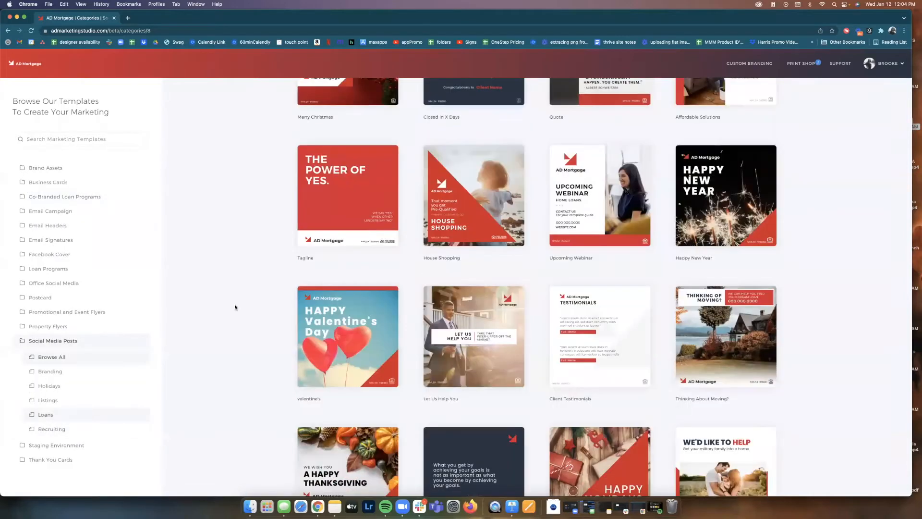
{"action": "scroll", "coordinate": [282, 267], "scroll_direction": "up", "scroll_amount": 4}
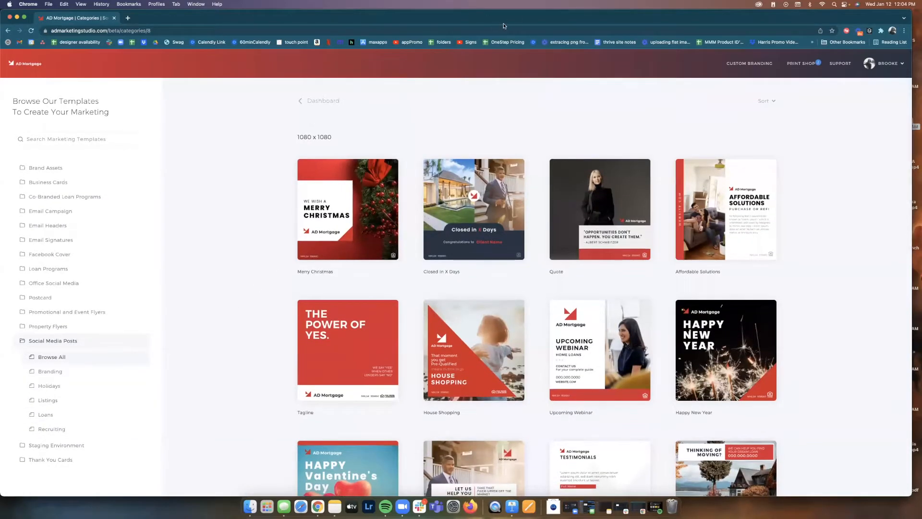
{"action": "scroll", "coordinate": [307, 149], "scroll_direction": "down", "scroll_amount": 2}
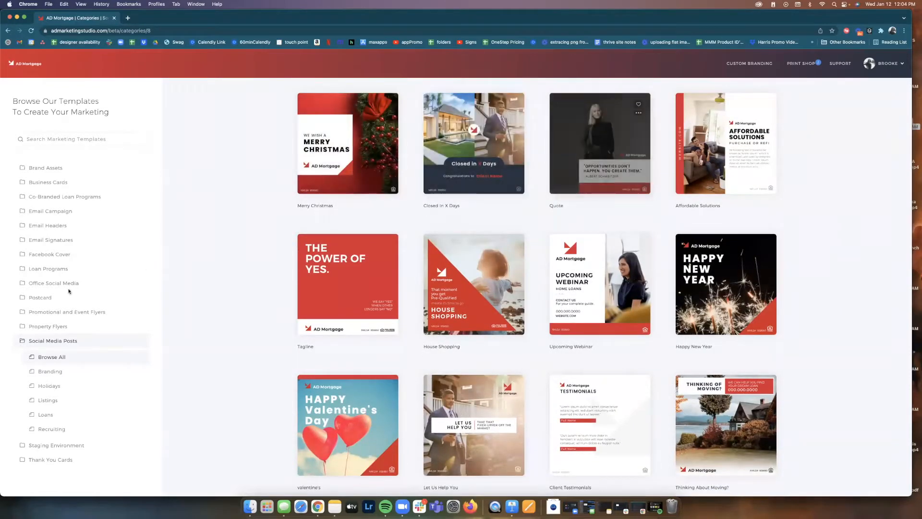
{"action": "scroll", "coordinate": [68, 290], "scroll_direction": "down", "scroll_amount": 2}
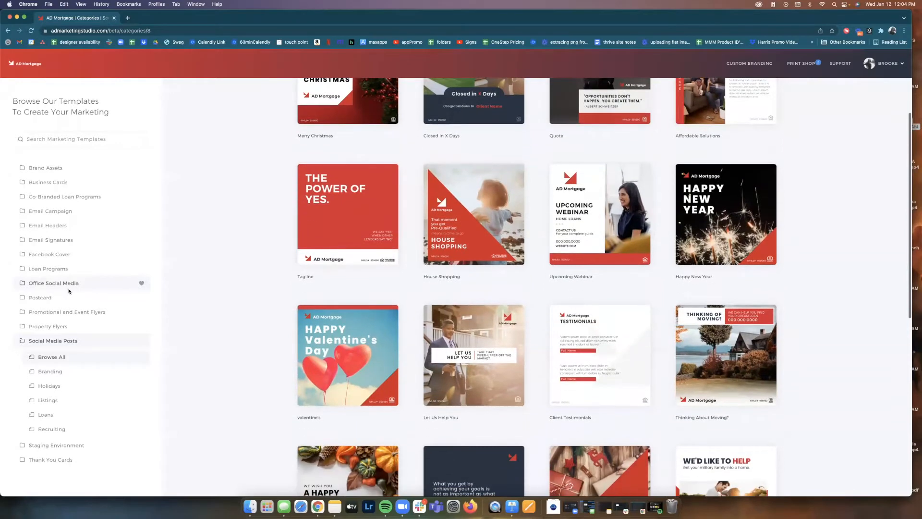
Examine the co-branded loan program flyers, including Prime Jumbo and 1 Y P&L ONLY
{"action": "left_click", "coordinate": [64, 198]}
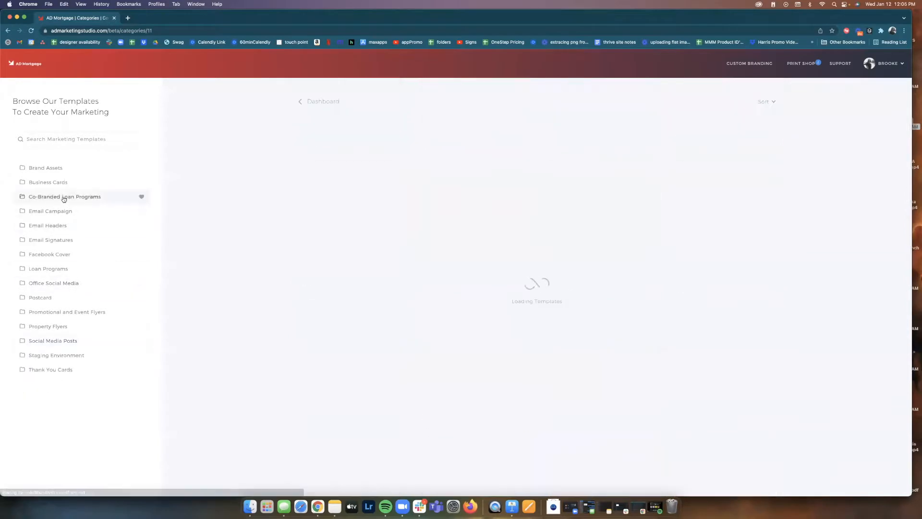
{"action": "mouse_move", "coordinate": [370, 270]}
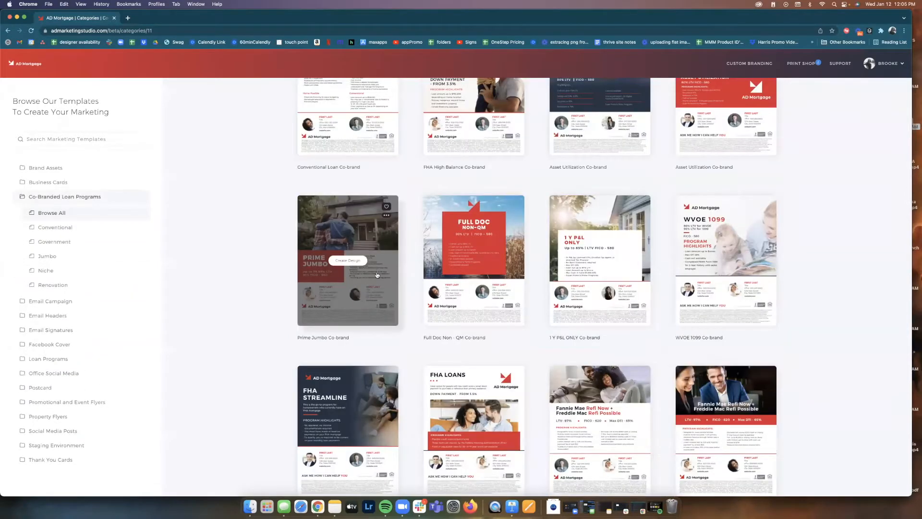
{"action": "mouse_move", "coordinate": [586, 268]}
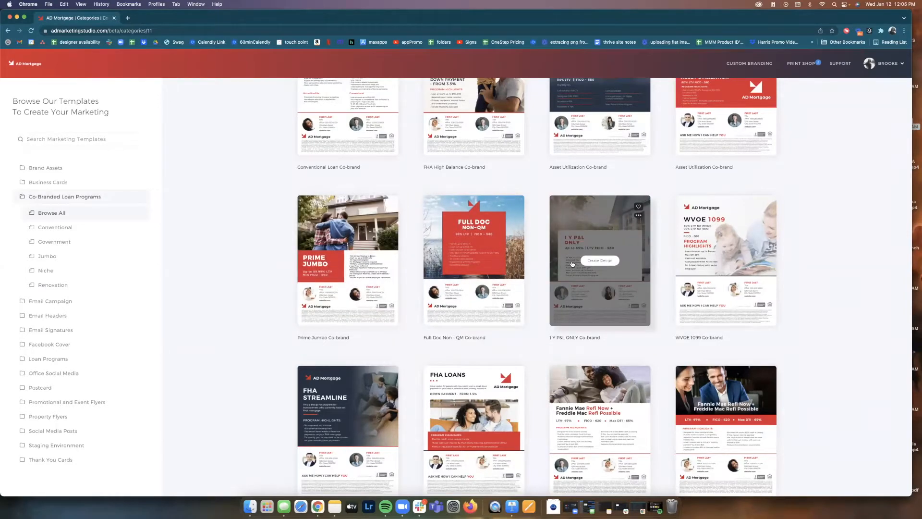
{"action": "mouse_move", "coordinate": [328, 221]}
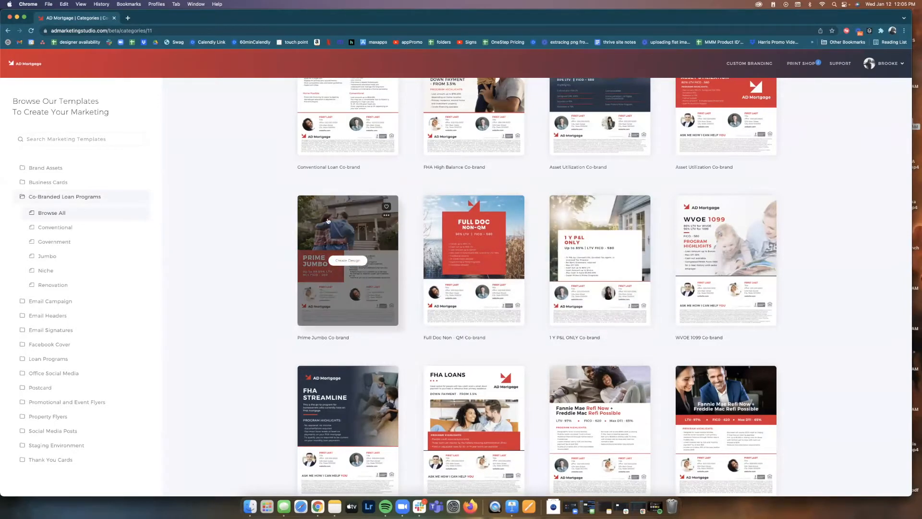
{"action": "scroll", "coordinate": [328, 221], "scroll_direction": "up", "scroll_amount": 1}
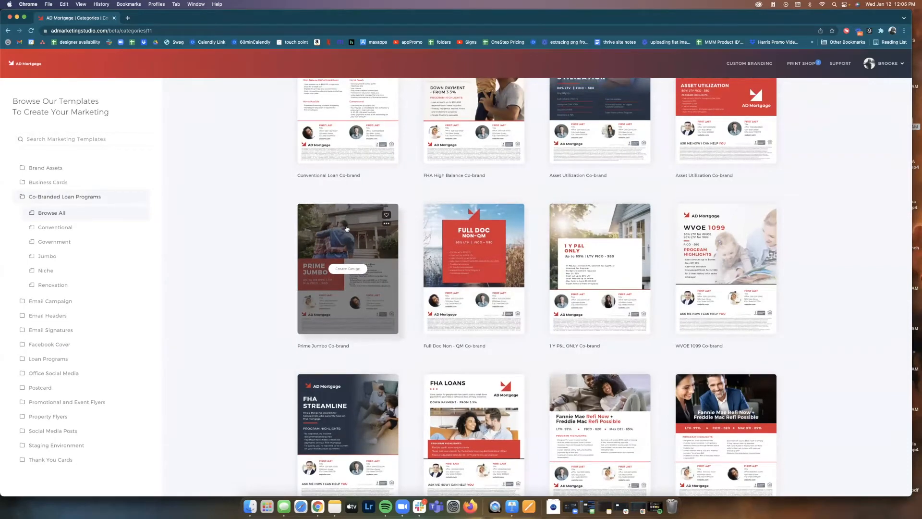
{"action": "scroll", "coordinate": [44, 243], "scroll_direction": "down", "scroll_amount": 2}
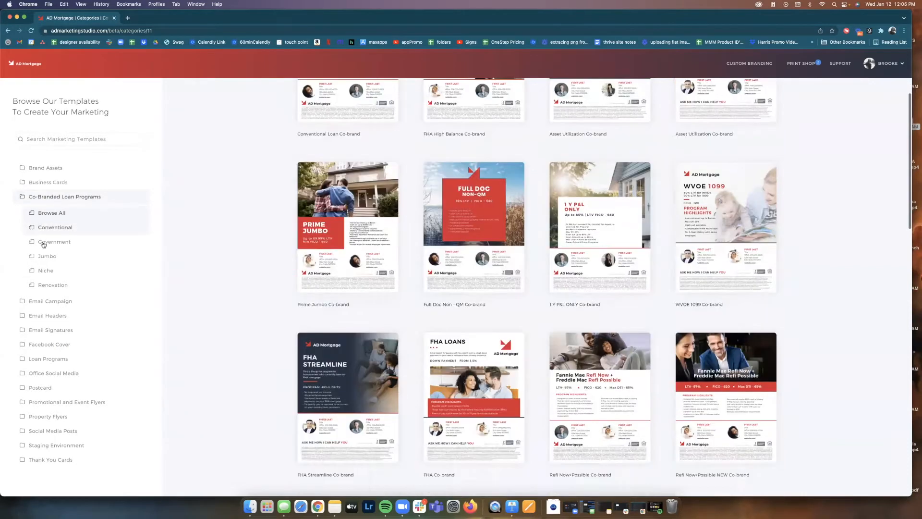
View the Promotional and Event Flyers category and examine the open house designs under Property Flyers
{"action": "left_click", "coordinate": [67, 406]}
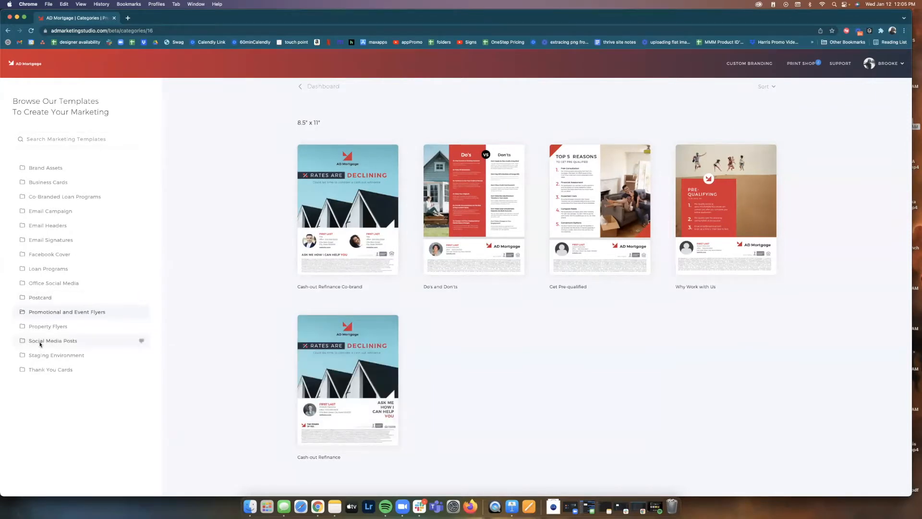
{"action": "left_click", "coordinate": [41, 326]}
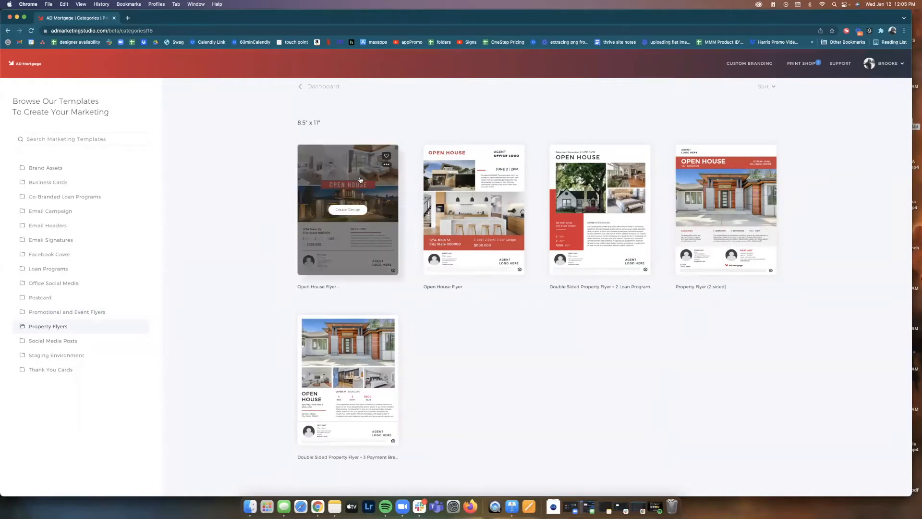
{"action": "mouse_move", "coordinate": [726, 212]}
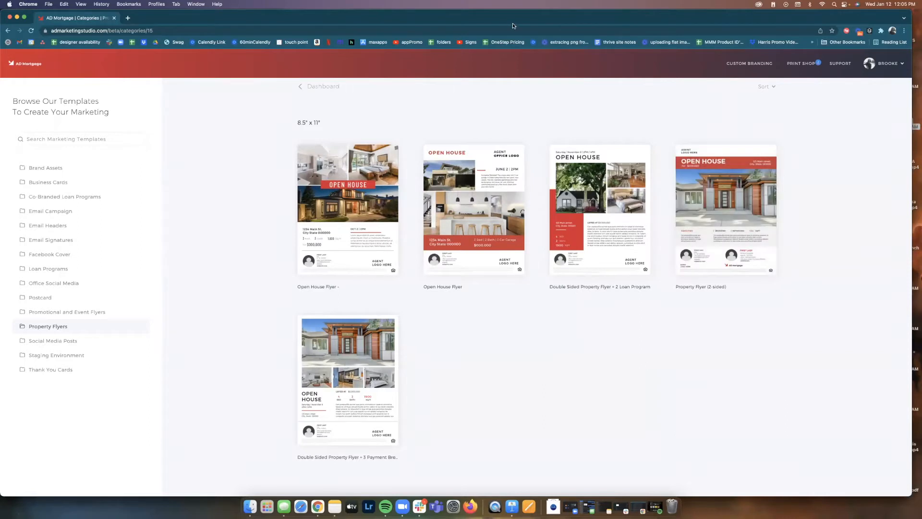
{"action": "mouse_move", "coordinate": [746, 182]}
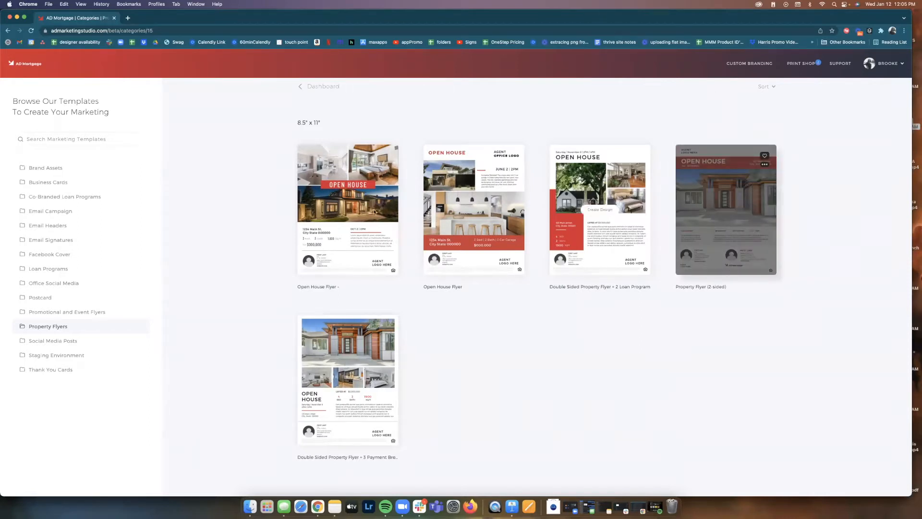
{"action": "mouse_move", "coordinate": [369, 190]}
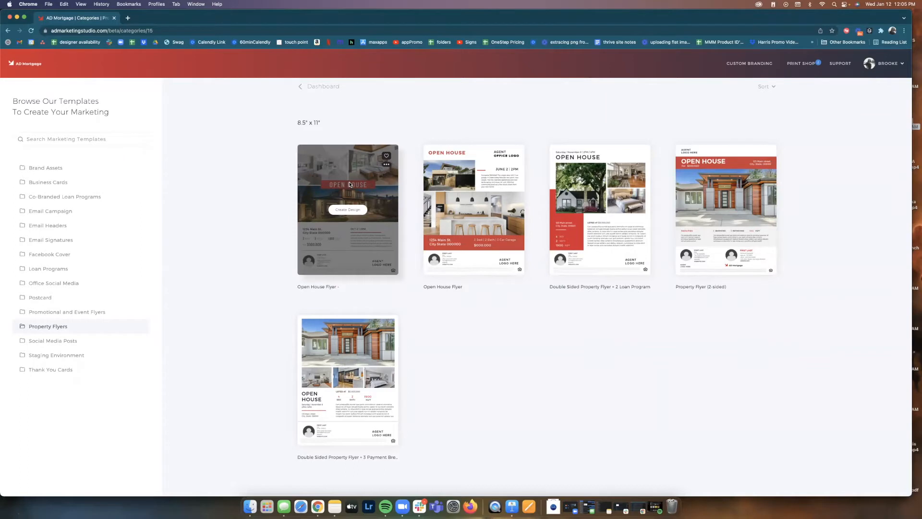
Go to the dashboard and read the CSV of Archived Compliance announcement, closing it and returning to the first announcements
{"action": "left_click", "coordinate": [26, 63]}
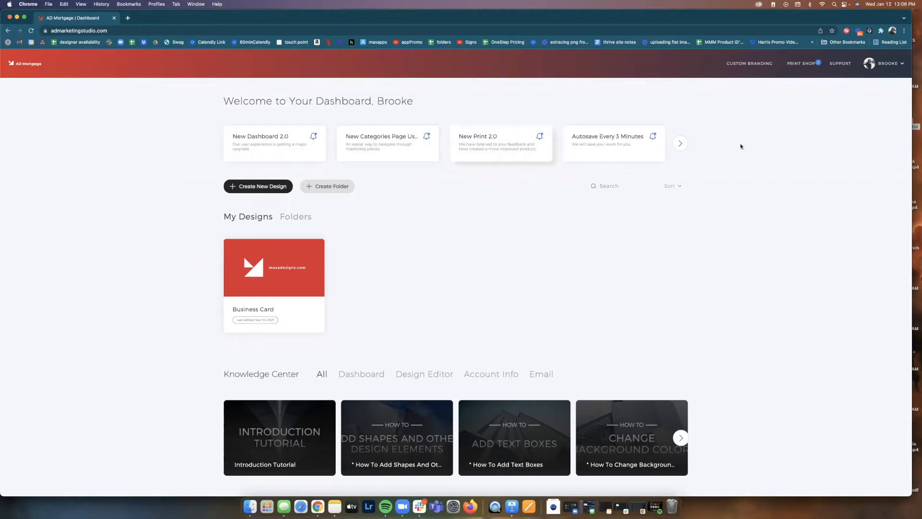
{"action": "left_click", "coordinate": [680, 143]}
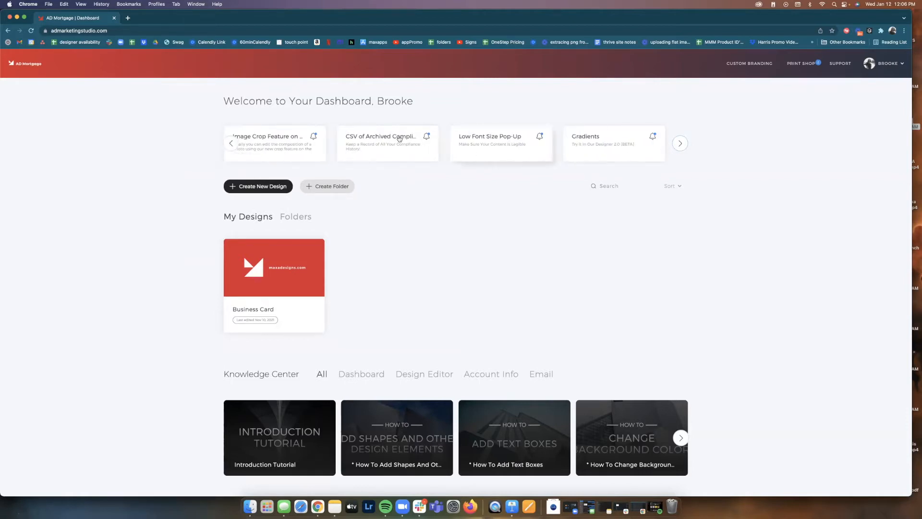
{"action": "left_click", "coordinate": [399, 139]}
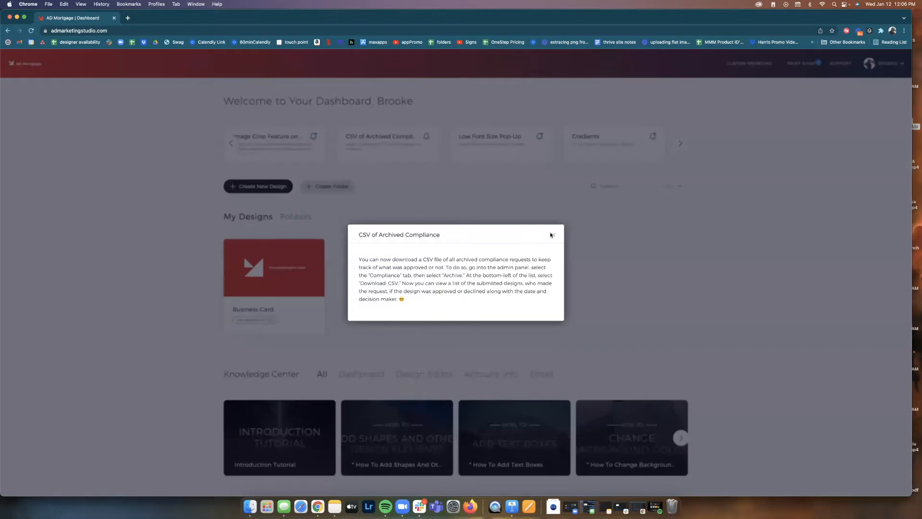
{"action": "left_click", "coordinate": [553, 234]}
{"action": "left_click", "coordinate": [229, 144]}
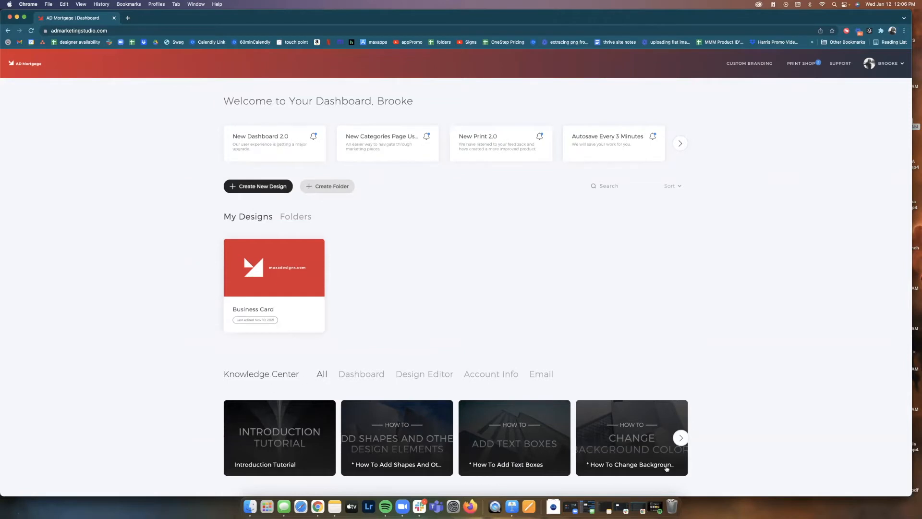
Look through the Knowledge Center tutorials for Dashboard, Design Editor, Account Info and Email
{"action": "left_click", "coordinate": [371, 378]}
{"action": "left_click", "coordinate": [408, 376]}
{"action": "left_click", "coordinate": [478, 374]}
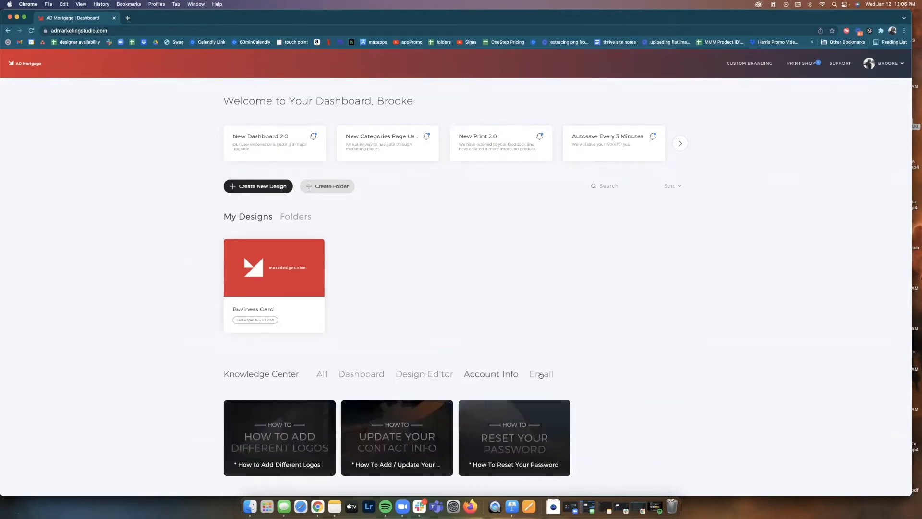
{"action": "left_click", "coordinate": [541, 375]}
{"action": "left_click", "coordinate": [487, 374]}
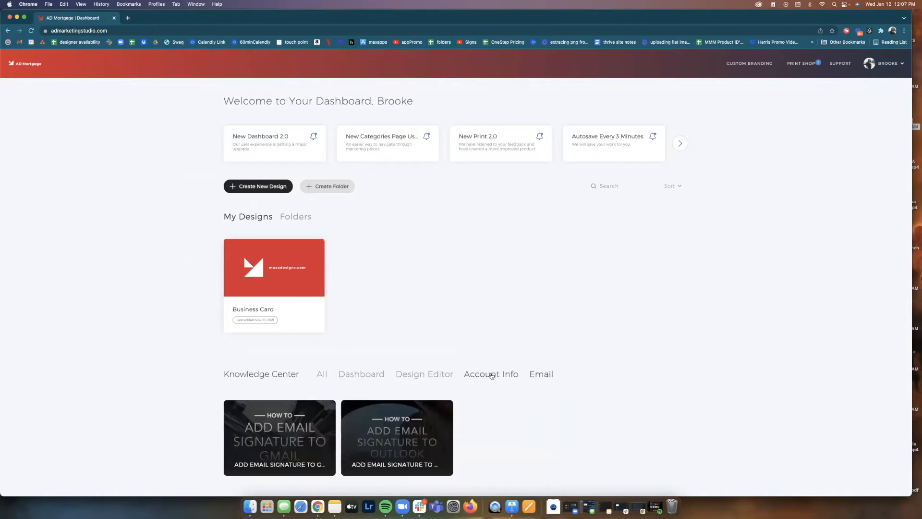
Browse all Knowledge Center tutorials and open the "How to Crop Images in 2.0" video
{"action": "left_click", "coordinate": [319, 375]}
{"action": "left_click", "coordinate": [680, 438]}
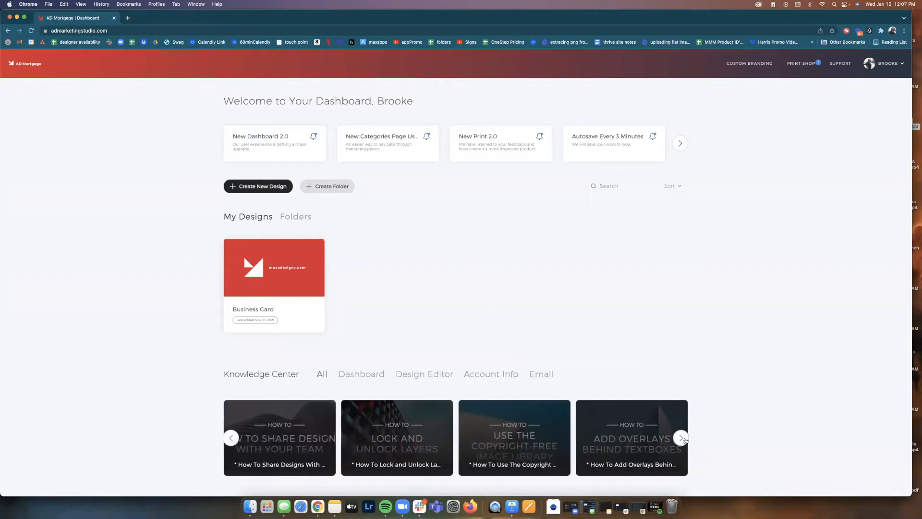
{"action": "left_click", "coordinate": [680, 438]}
{"action": "left_click", "coordinate": [682, 439]}
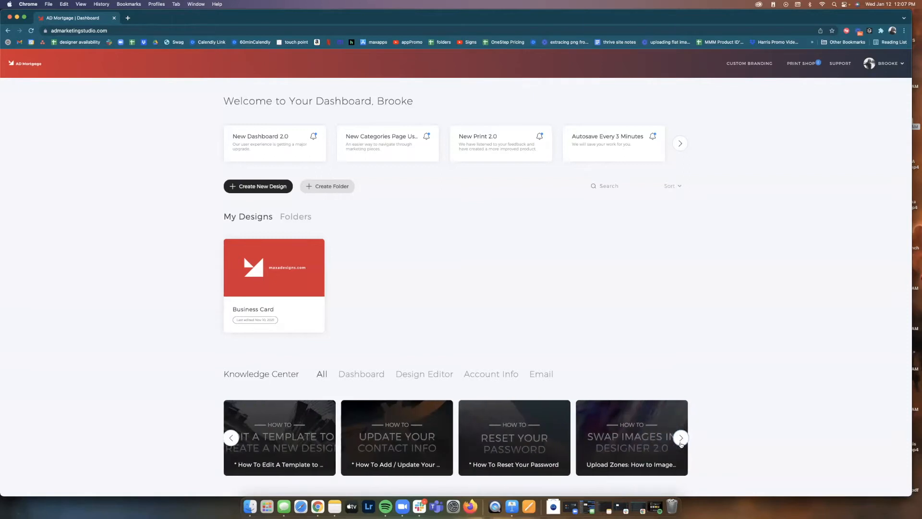
{"action": "left_click", "coordinate": [682, 438]}
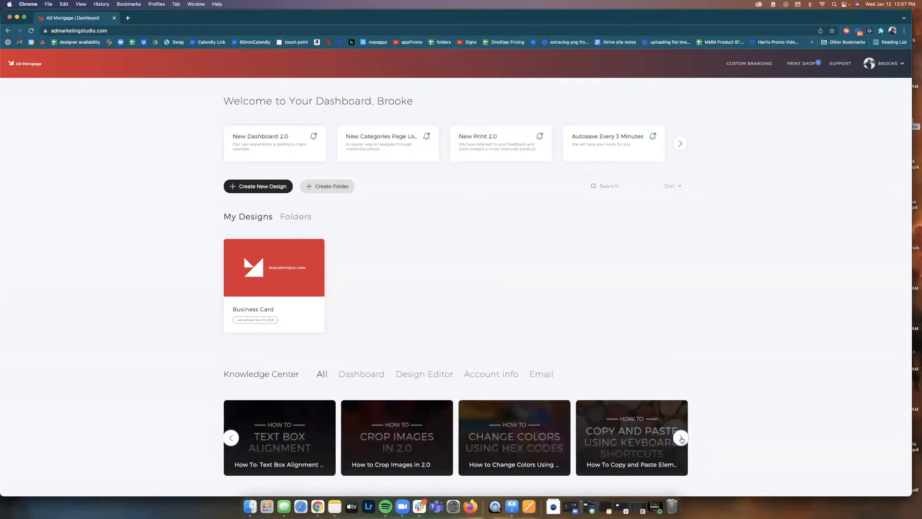
{"action": "left_click", "coordinate": [407, 440]}
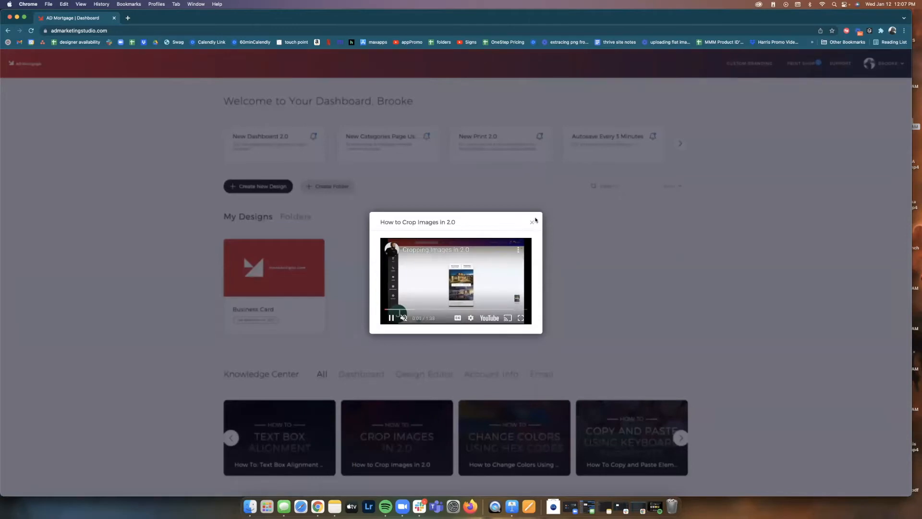
Close the cropping tutorial and start a new design, viewing the popular templates and the Email Headers category
{"action": "left_click", "coordinate": [532, 222]}
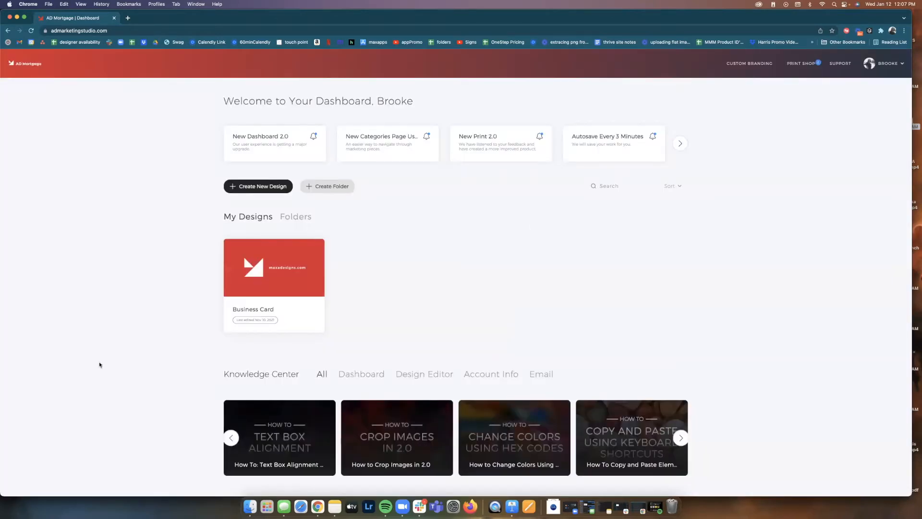
{"action": "left_click", "coordinate": [264, 190]}
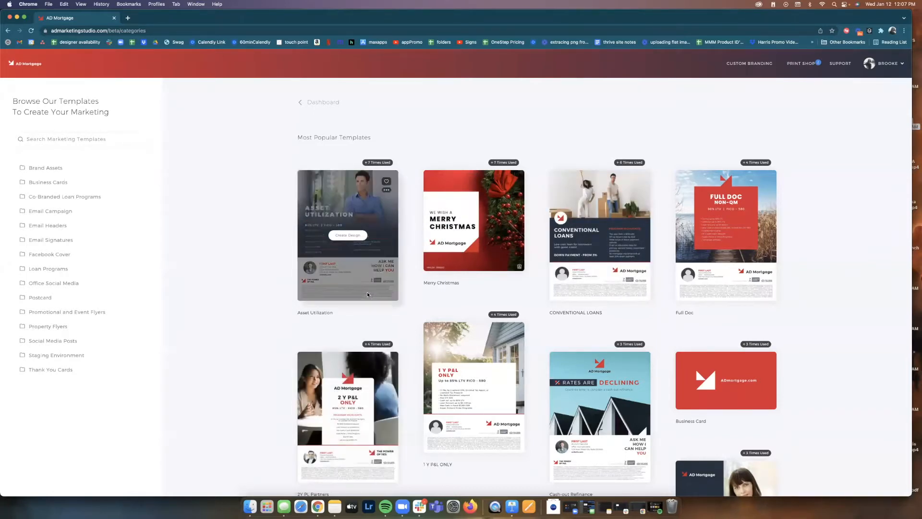
{"action": "mouse_move", "coordinate": [355, 207]}
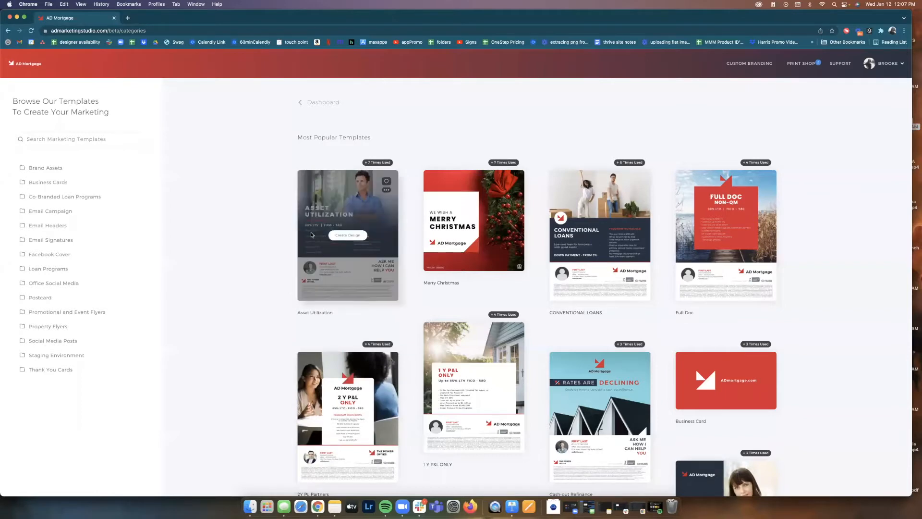
{"action": "left_click", "coordinate": [31, 239]}
{"action": "left_click", "coordinate": [36, 227]}
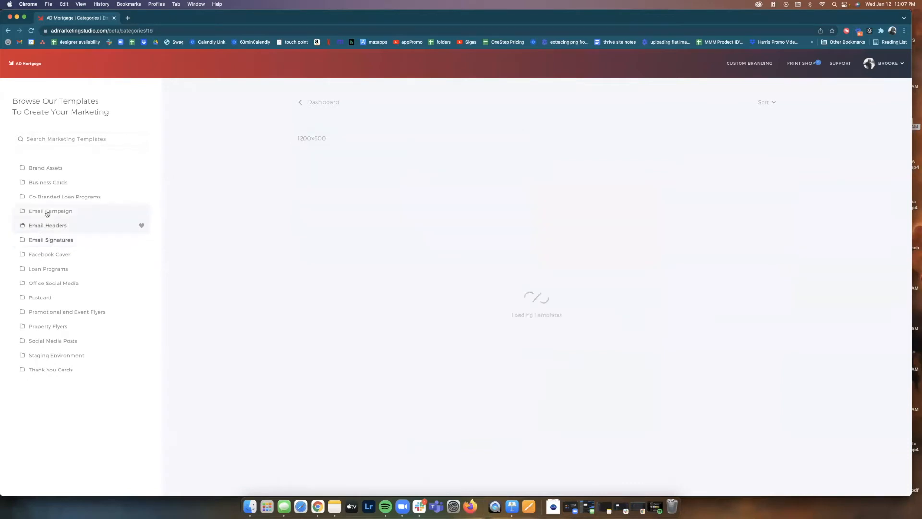
Open the Facebook Cover category, mark it as a favorite, and expand the list of other categories
{"action": "left_click", "coordinate": [91, 254]}
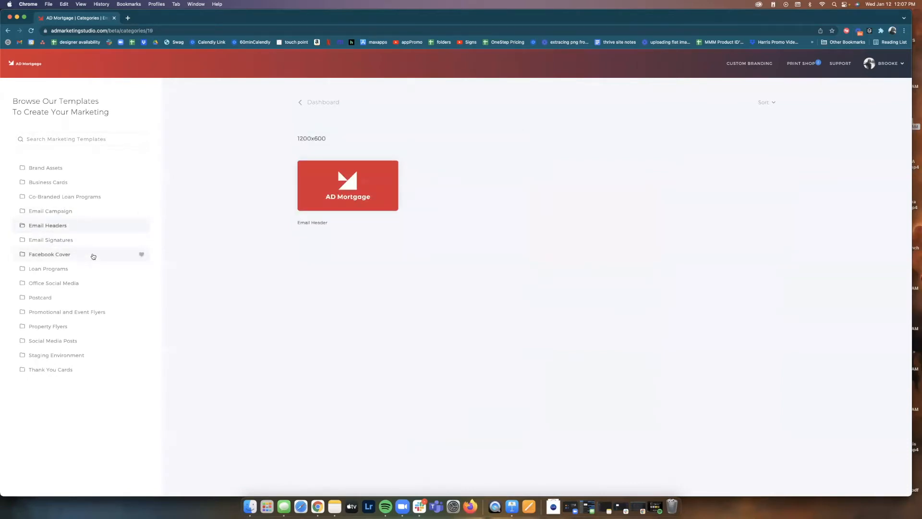
{"action": "left_click", "coordinate": [141, 254]}
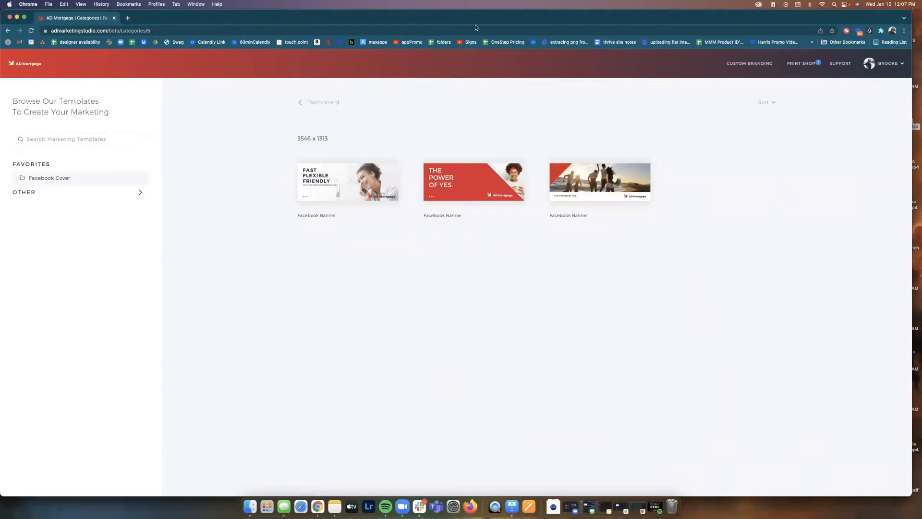
{"action": "left_click", "coordinate": [36, 192]}
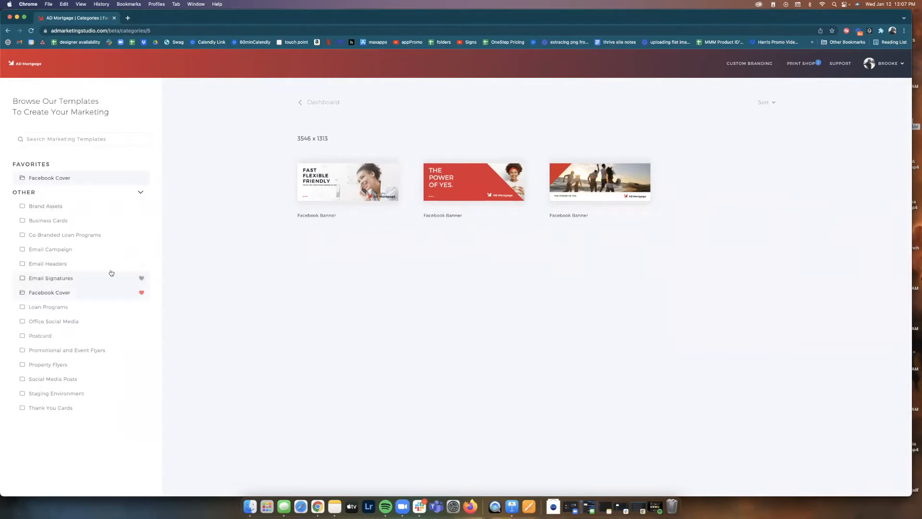
Mark the Merry Christmas template under Social Media Posts as a favorite and view the Favorite Templates
{"action": "left_click", "coordinate": [73, 351]}
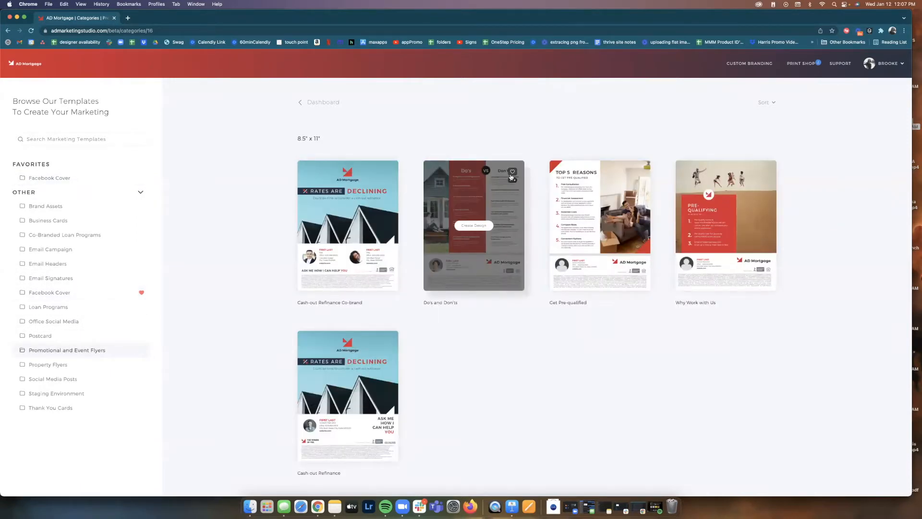
{"action": "left_click", "coordinate": [53, 380]}
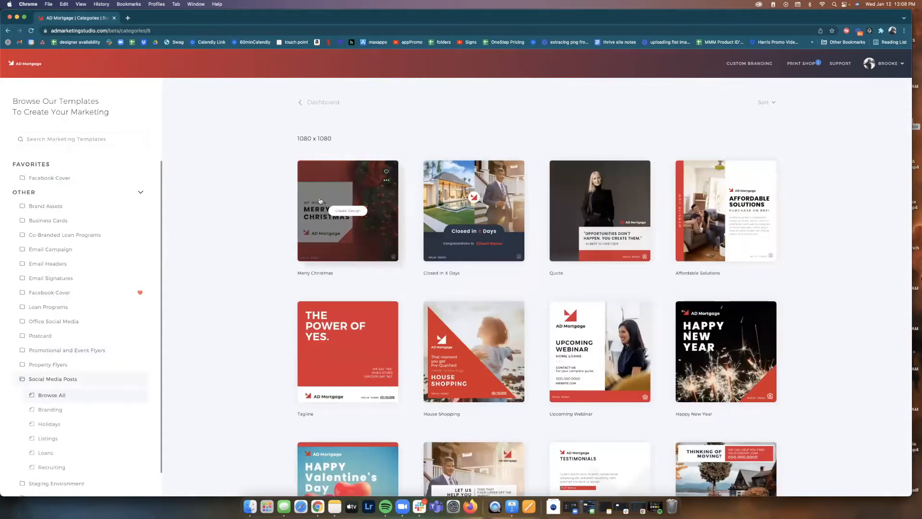
{"action": "scroll", "coordinate": [321, 214], "scroll_direction": "down", "scroll_amount": 1}
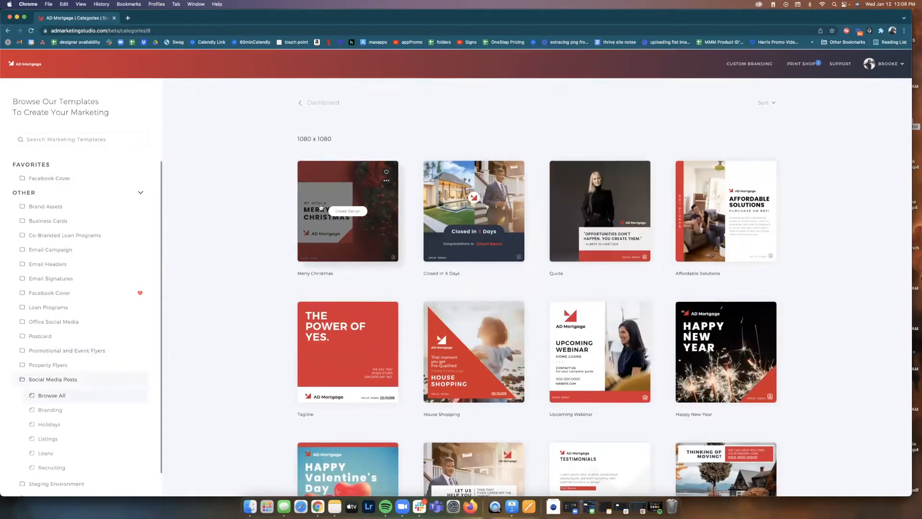
{"action": "left_click", "coordinate": [387, 172]}
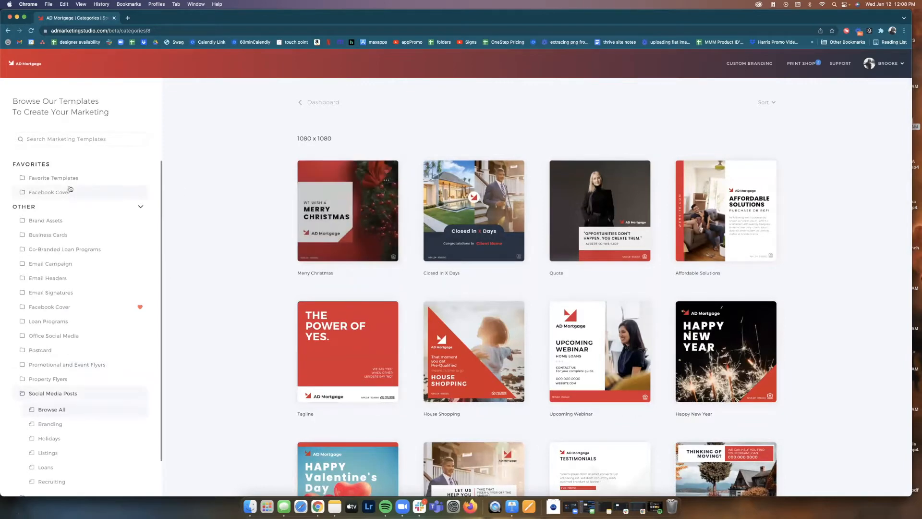
{"action": "left_click", "coordinate": [55, 181]}
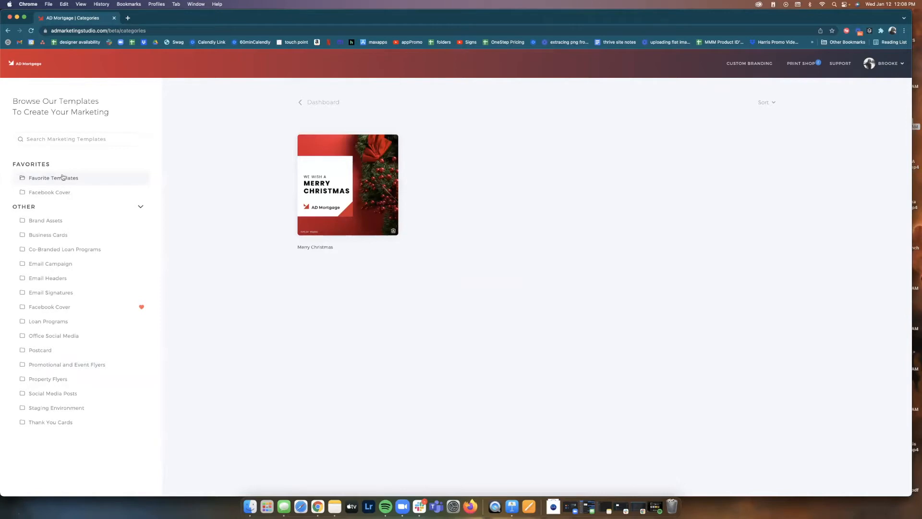
Return to the dashboard, widen the browser window, and open Account Information to review the profile fields and photo
{"action": "left_click", "coordinate": [29, 65]}
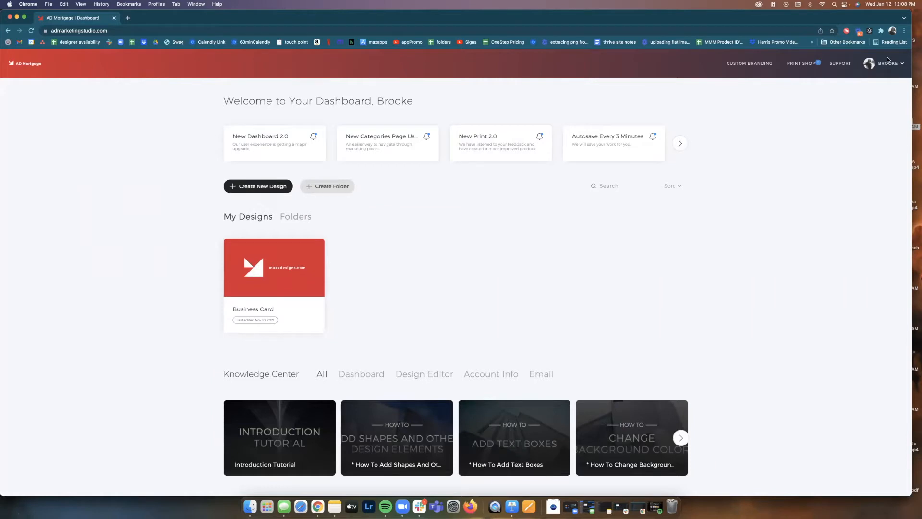
{"action": "double_click", "coordinate": [911, 11]}
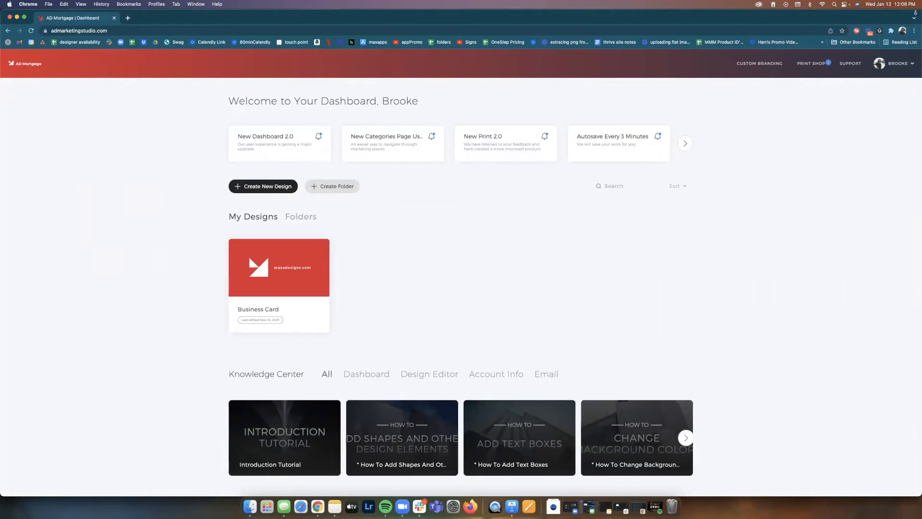
{"action": "left_click", "coordinate": [898, 63]}
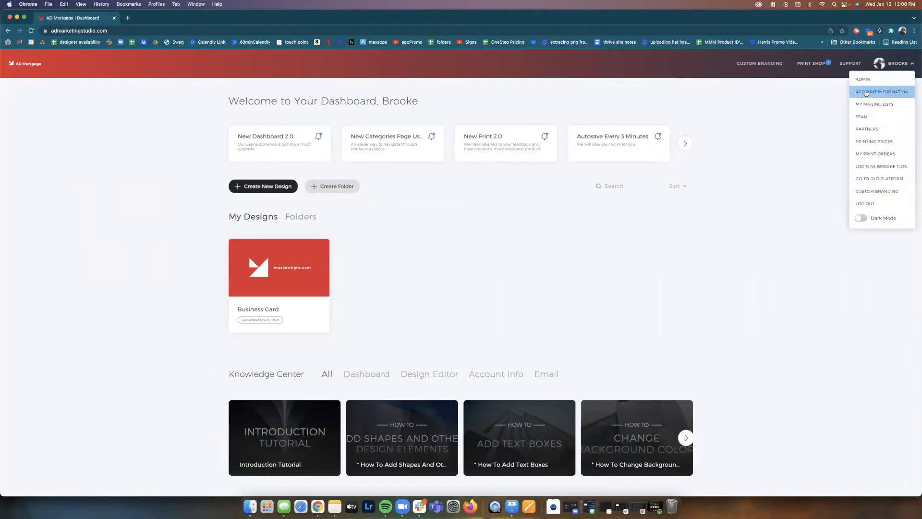
{"action": "left_click", "coordinate": [867, 92]}
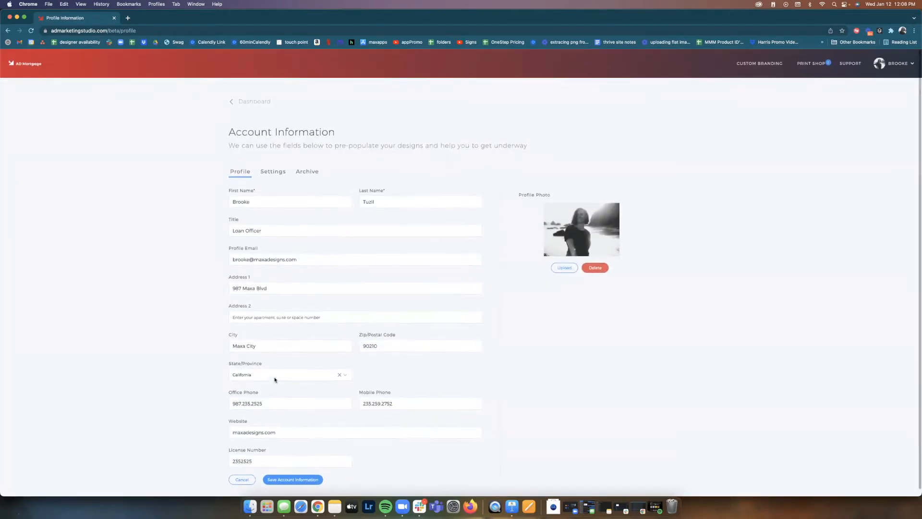
{"action": "left_click", "coordinate": [263, 403]}
{"action": "key", "text": "BackSpace"}
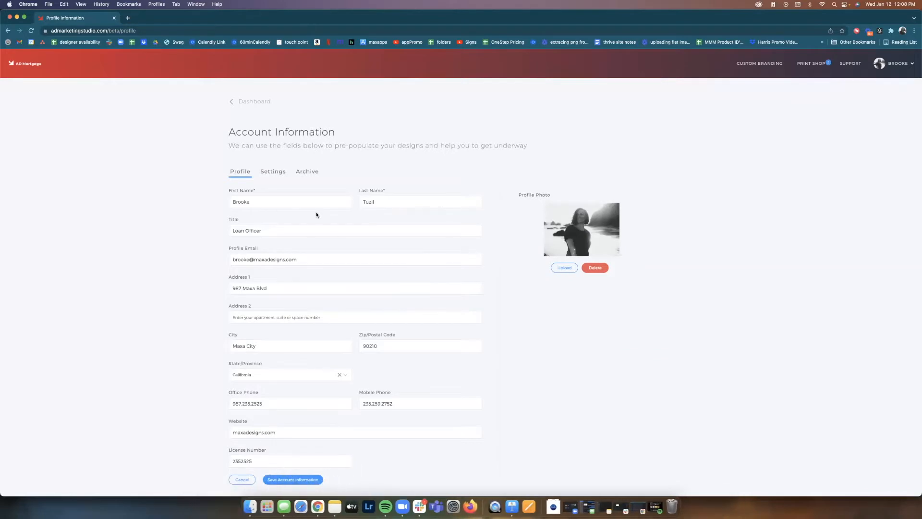
{"action": "scroll", "coordinate": [346, 210], "scroll_direction": "down", "scroll_amount": 1}
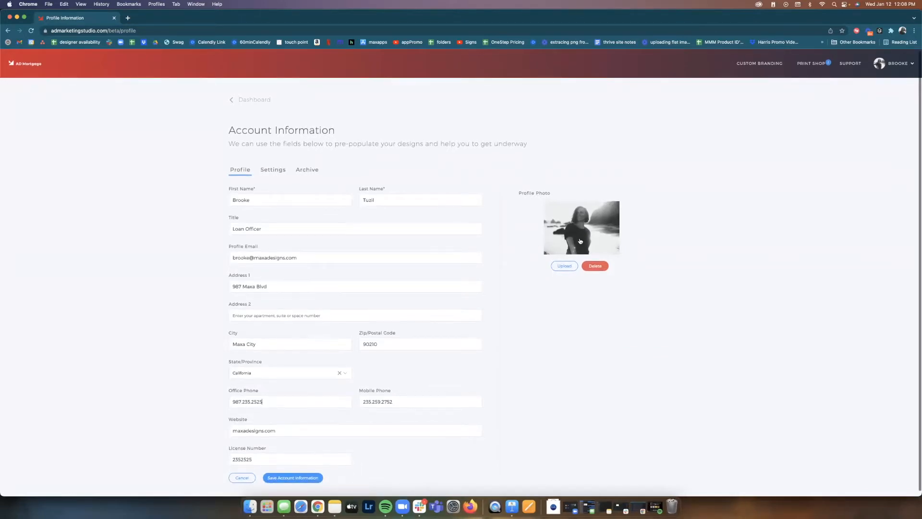
{"action": "scroll", "coordinate": [317, 324], "scroll_direction": "down", "scroll_amount": 1}
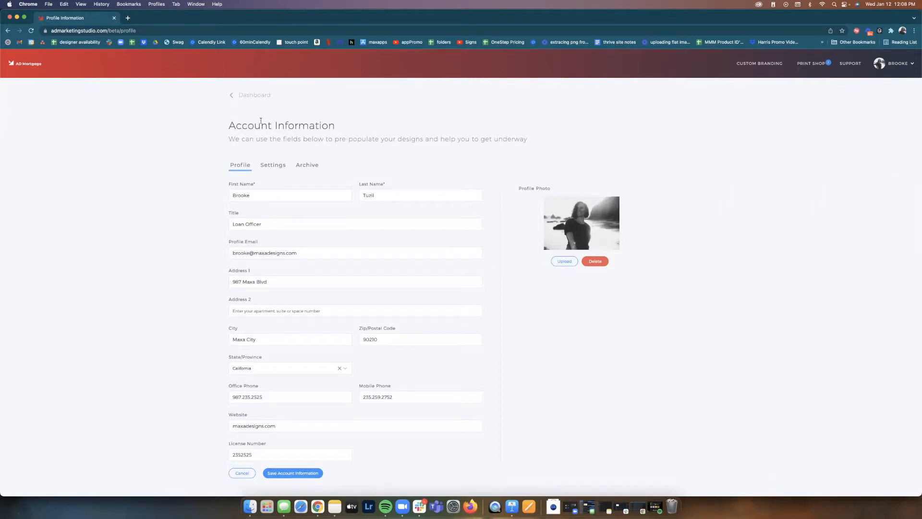
Change the profile title to Account Executive and save the account information
{"action": "triple_click", "coordinate": [257, 224]}
{"action": "type", "text": "Account Executive"}
{"action": "left_click", "coordinate": [287, 472]}
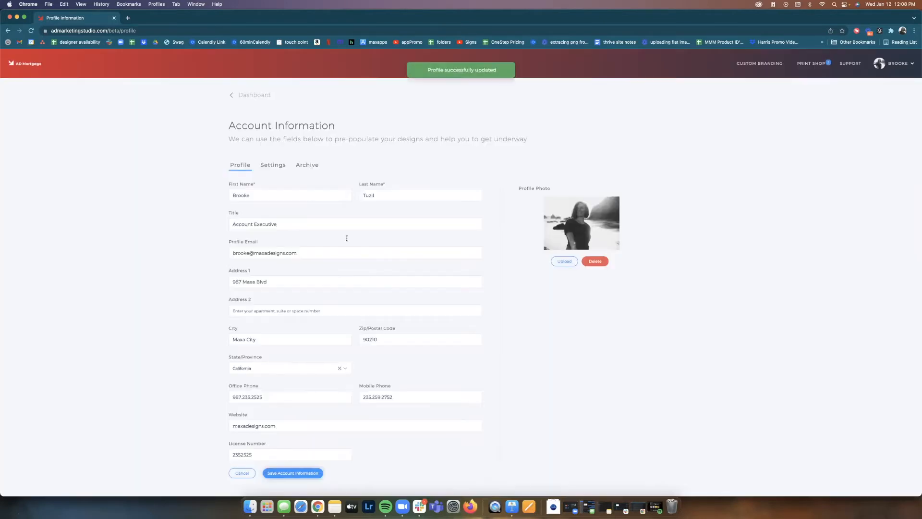
Go through the dashboard to a new design and look over the Co-Branded Loan Programs templates
{"action": "left_click", "coordinate": [246, 95]}
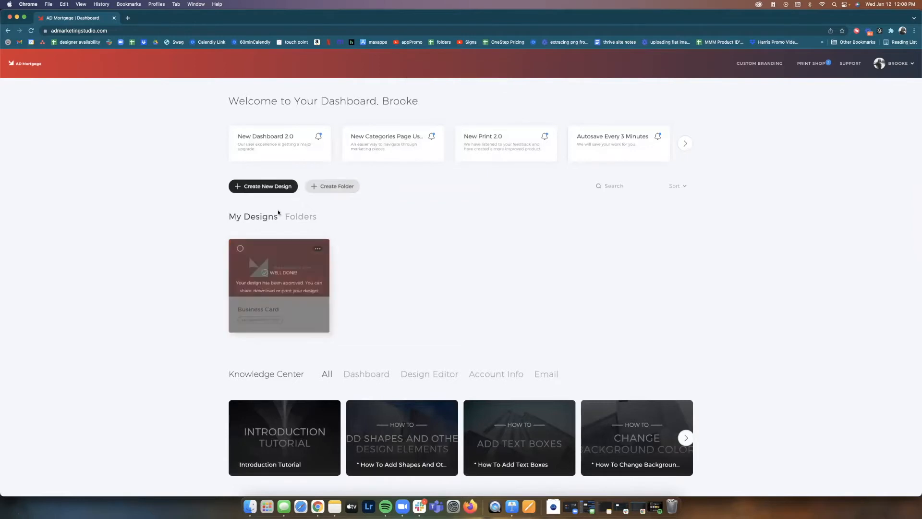
{"action": "left_click", "coordinate": [272, 188]}
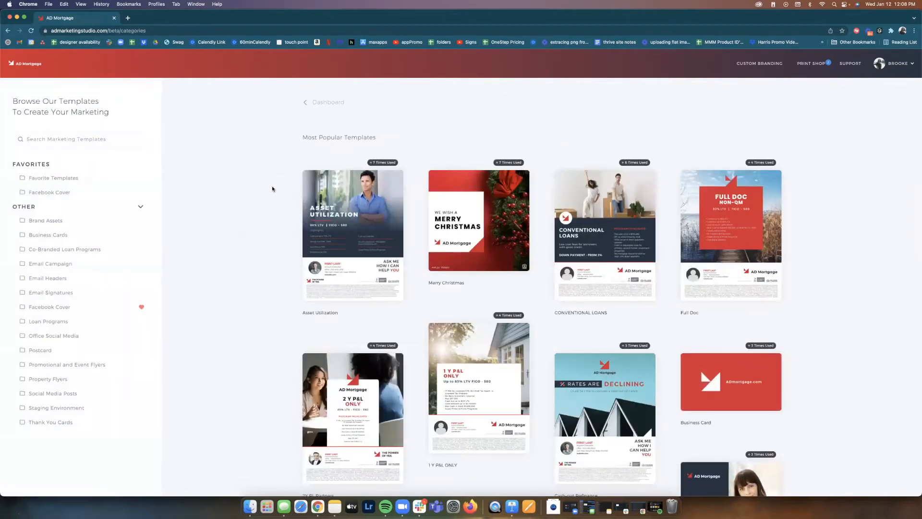
{"action": "left_click", "coordinate": [53, 249]}
{"action": "scroll", "coordinate": [264, 179], "scroll_direction": "down", "scroll_amount": 3}
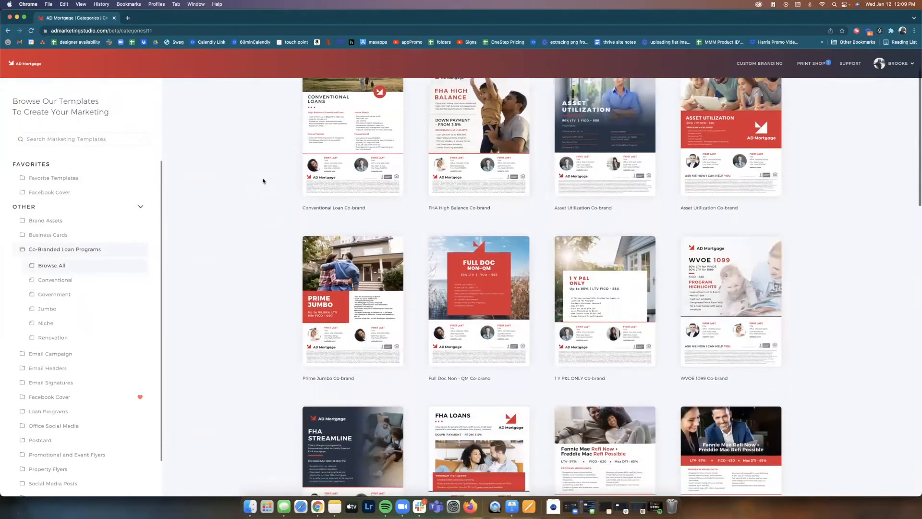
{"action": "scroll", "coordinate": [263, 181], "scroll_direction": "down", "scroll_amount": 3}
{"action": "mouse_move", "coordinate": [446, 245]}
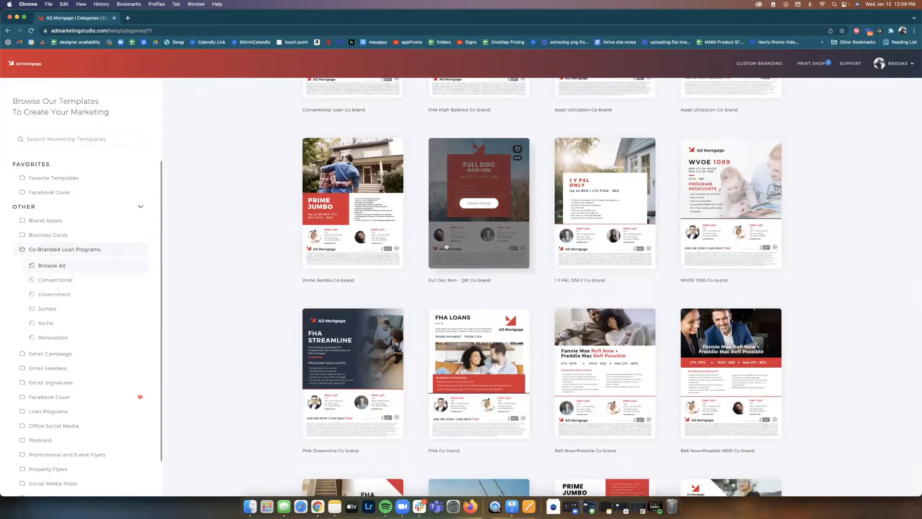
{"action": "scroll", "coordinate": [233, 221], "scroll_direction": "down", "scroll_amount": 4}
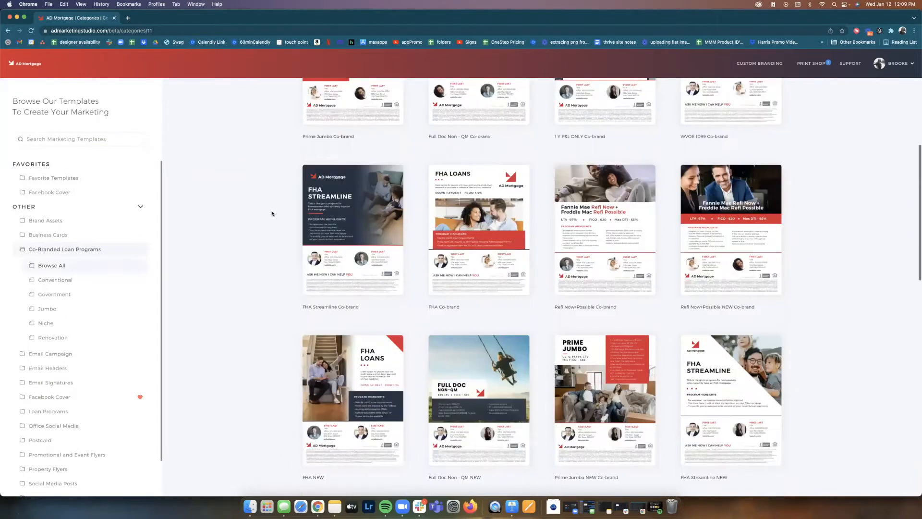
{"action": "scroll", "coordinate": [271, 213], "scroll_direction": "down", "scroll_amount": 1}
{"action": "mouse_move", "coordinate": [320, 214]}
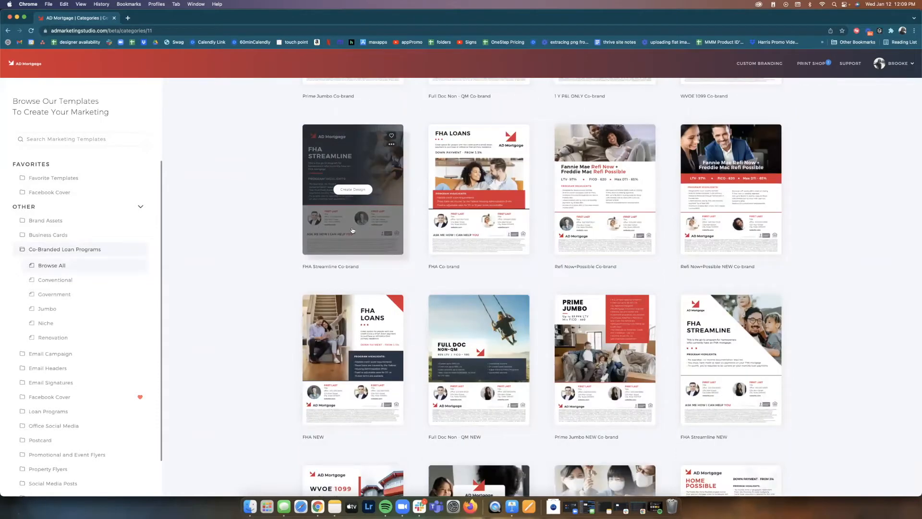
Open the Partners page, examine the New Partner form, and return to the partner list without creating one
{"action": "left_click", "coordinate": [882, 64]}
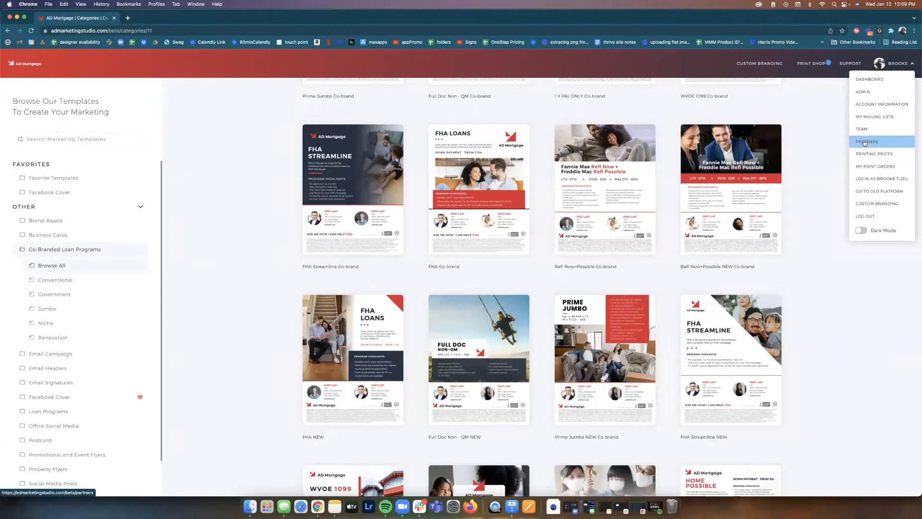
{"action": "left_click", "coordinate": [865, 143]}
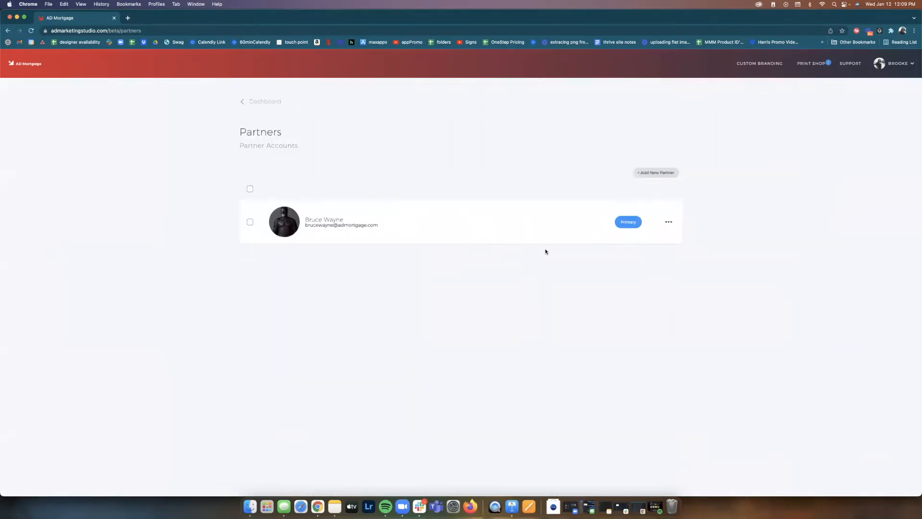
{"action": "left_click", "coordinate": [656, 172]}
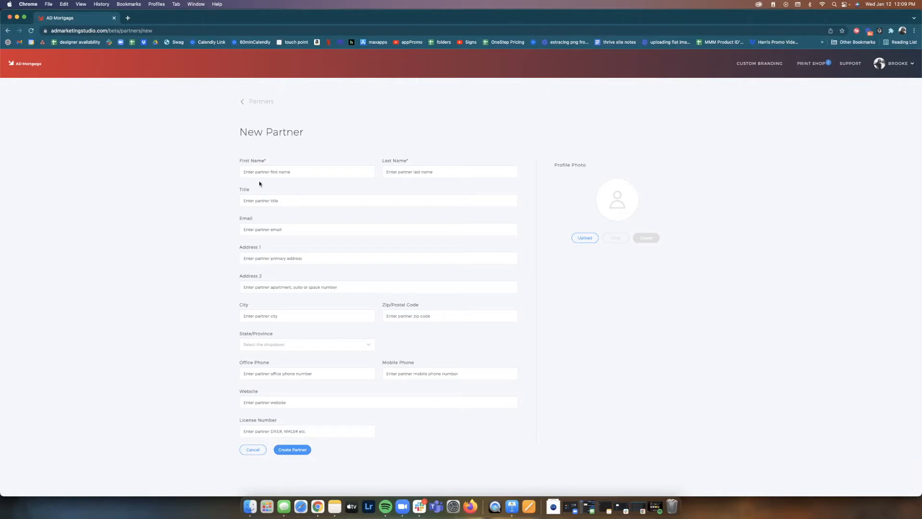
{"action": "left_click", "coordinate": [263, 101]}
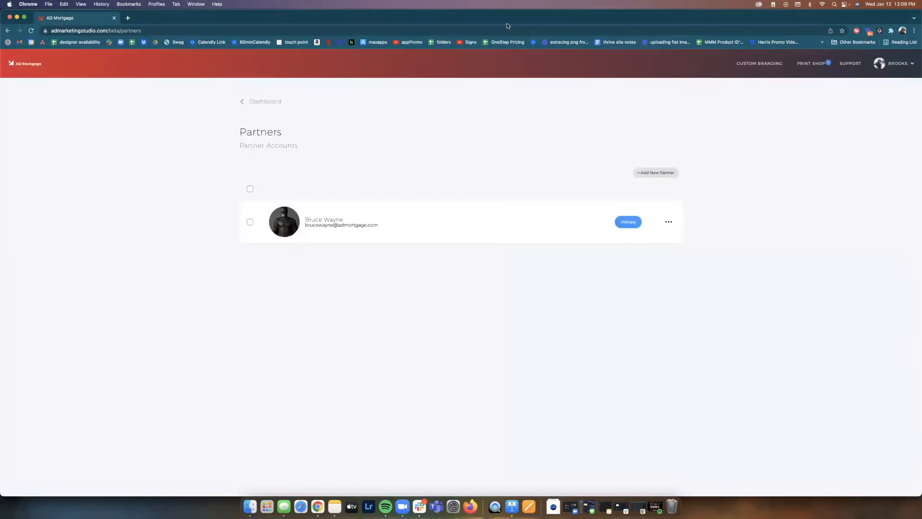
{"action": "left_click", "coordinate": [915, 64]}
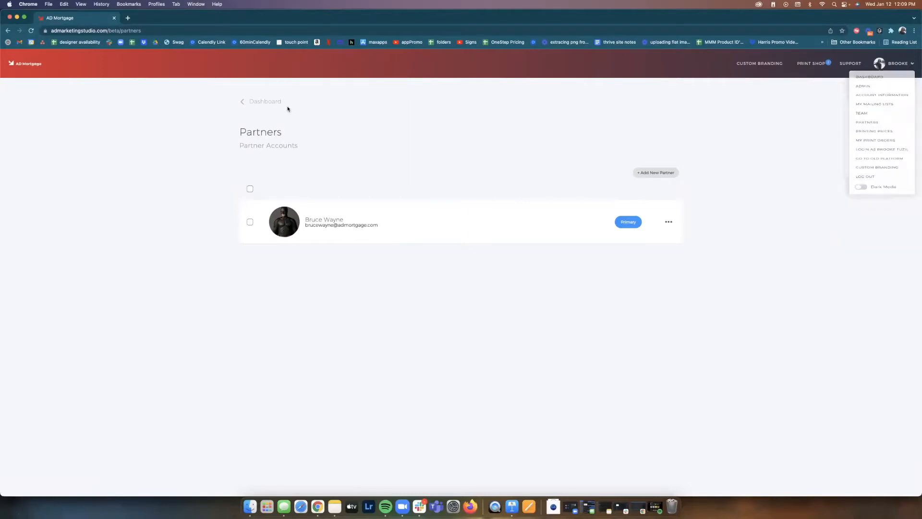
Return to the dashboard, start a new design, and browse the Co-Branded Loan Programs templates down to FHA NEW
{"action": "left_click", "coordinate": [271, 103]}
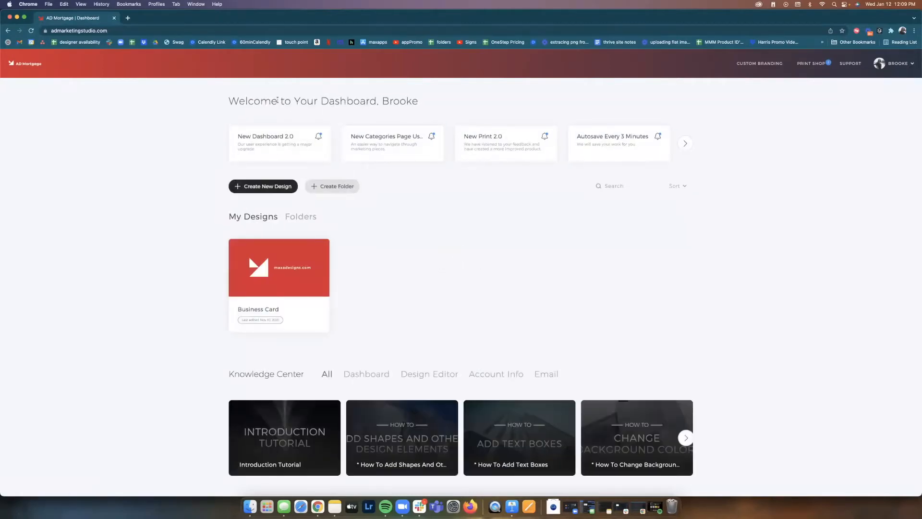
{"action": "left_click", "coordinate": [253, 187]}
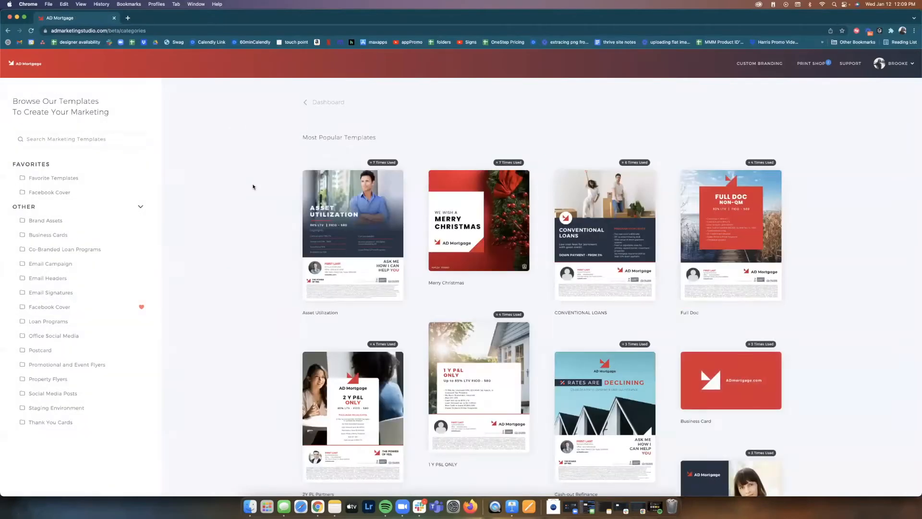
{"action": "left_click", "coordinate": [52, 250]}
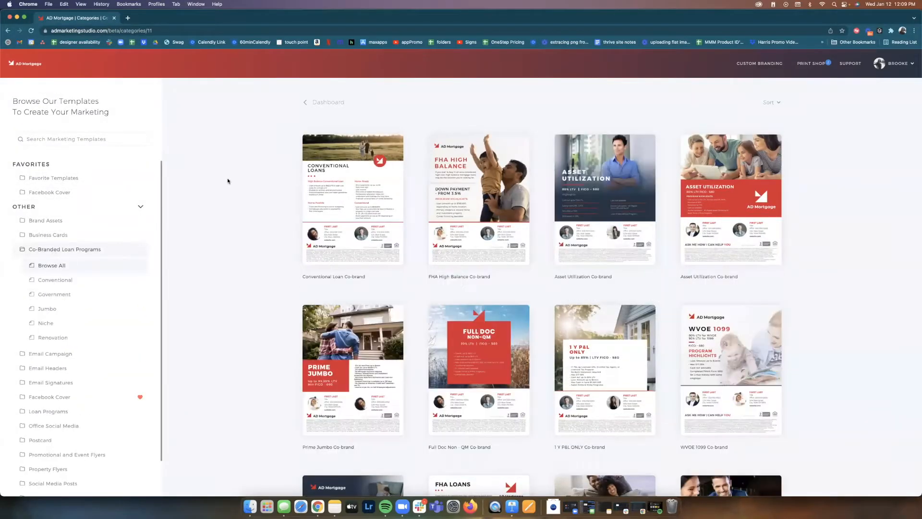
{"action": "scroll", "coordinate": [227, 181], "scroll_direction": "down", "scroll_amount": 5}
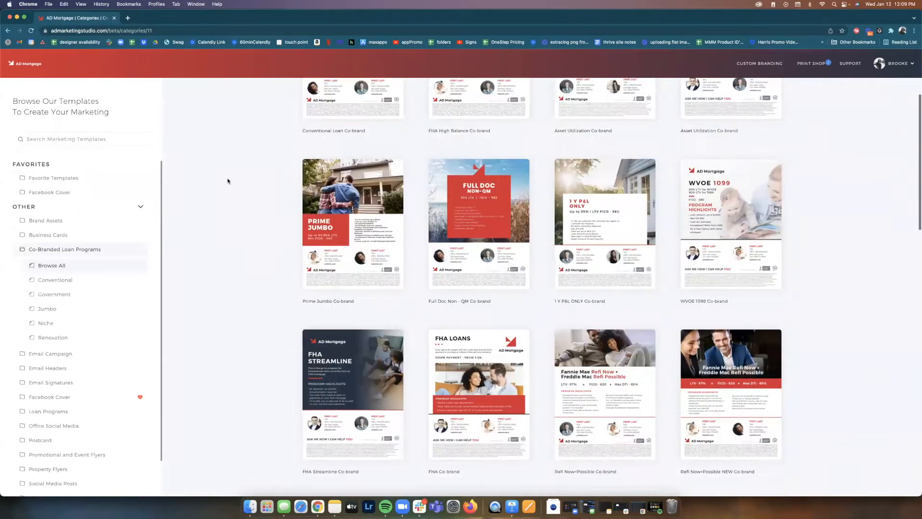
{"action": "scroll", "coordinate": [227, 181], "scroll_direction": "down", "scroll_amount": 5}
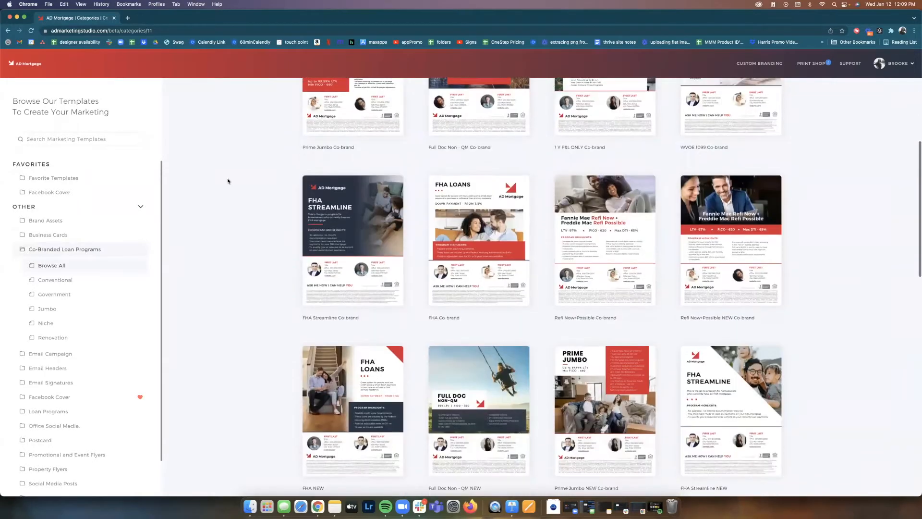
{"action": "scroll", "coordinate": [227, 181], "scroll_direction": "down", "scroll_amount": 4}
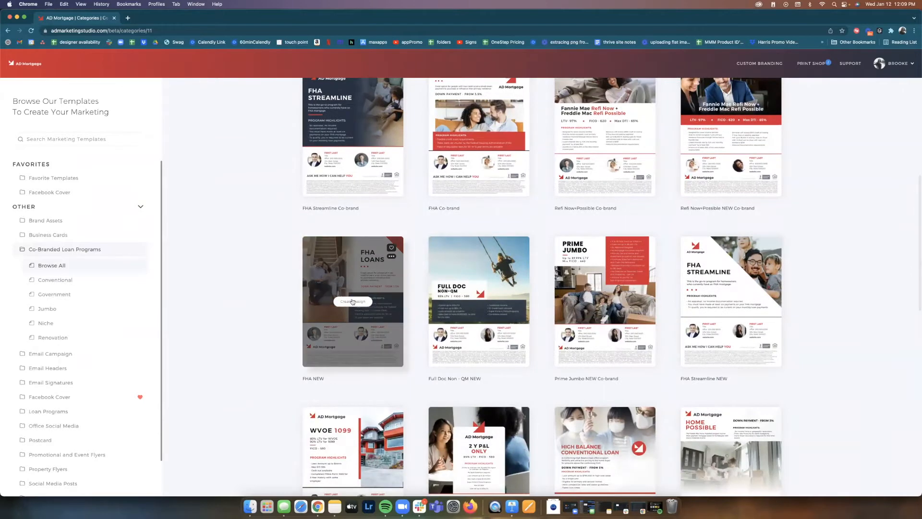
Create a design from the FHA NEW co-branded template, populated with the existing partner profile
{"action": "left_click", "coordinate": [352, 302]}
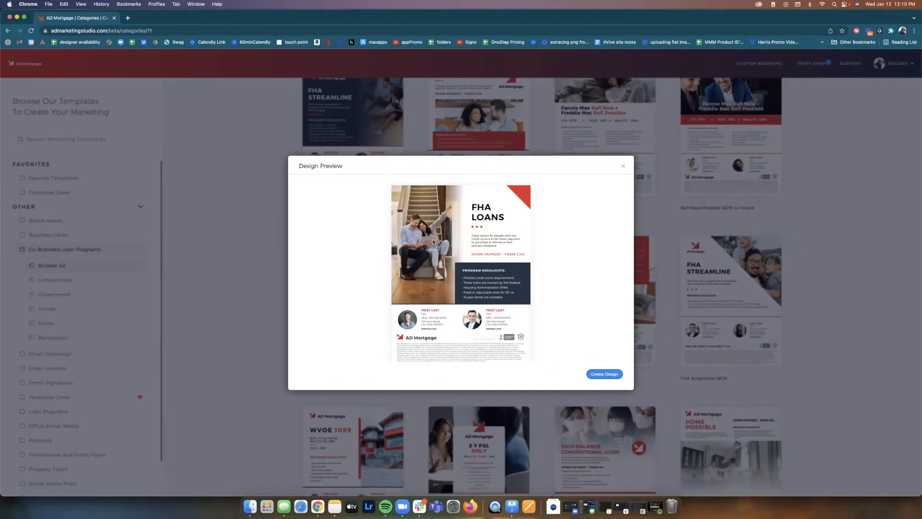
{"action": "left_click", "coordinate": [614, 372]}
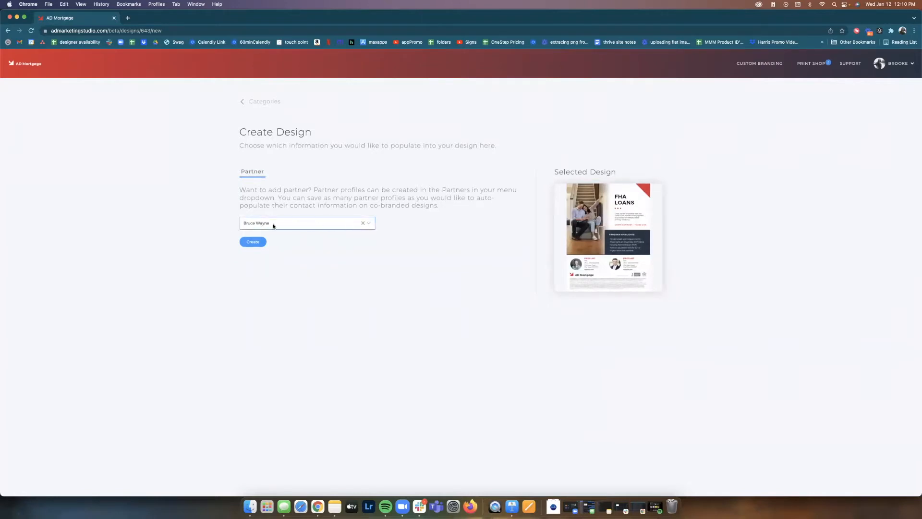
{"action": "left_click", "coordinate": [251, 242]}
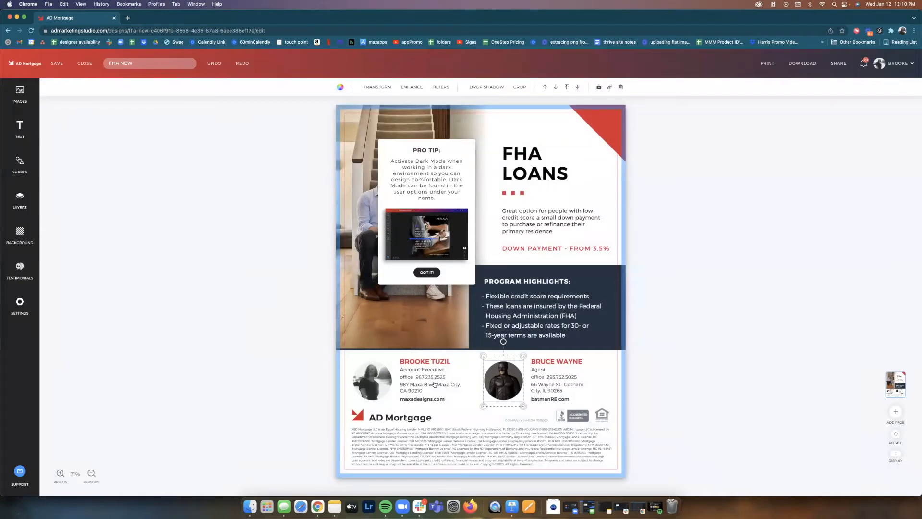
Adjust the account executive's and the partner's headshots within their circular frames on the flyer
{"action": "left_click", "coordinate": [373, 373]}
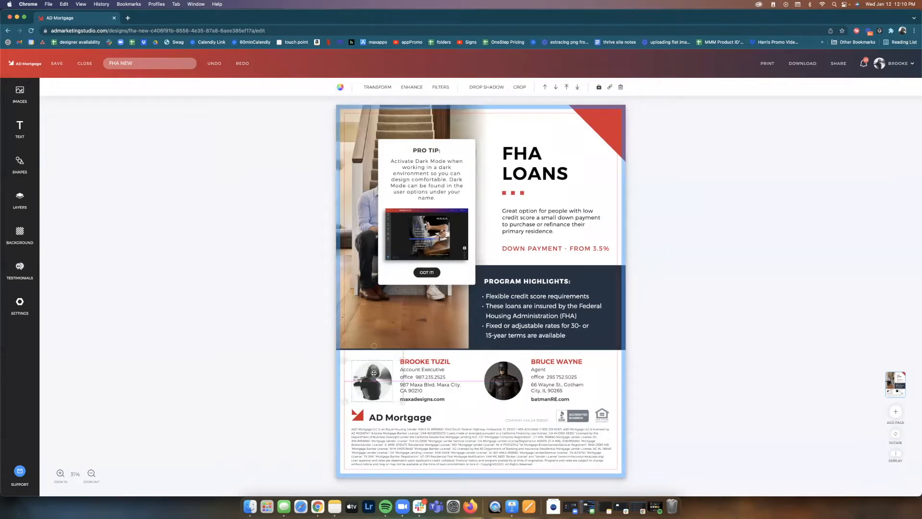
{"action": "left_click_drag", "start_coordinate": [344, 360], "coordinate": [372, 380]}
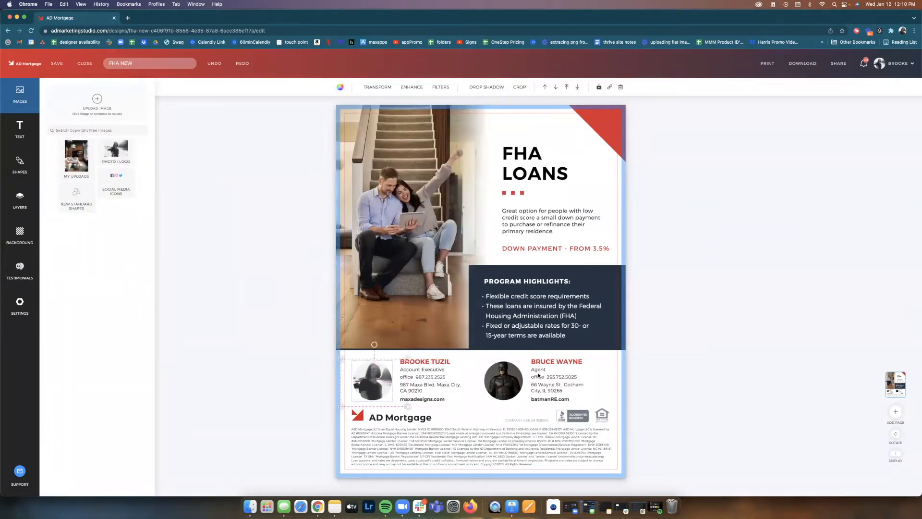
{"action": "left_click", "coordinate": [504, 376]}
{"action": "mouse_move", "coordinate": [504, 377]}
{"action": "left_mouse_down"}
{"action": "mouse_move", "coordinate": [480, 357]}
{"action": "mouse_move", "coordinate": [502, 376]}
{"action": "left_mouse_up"}
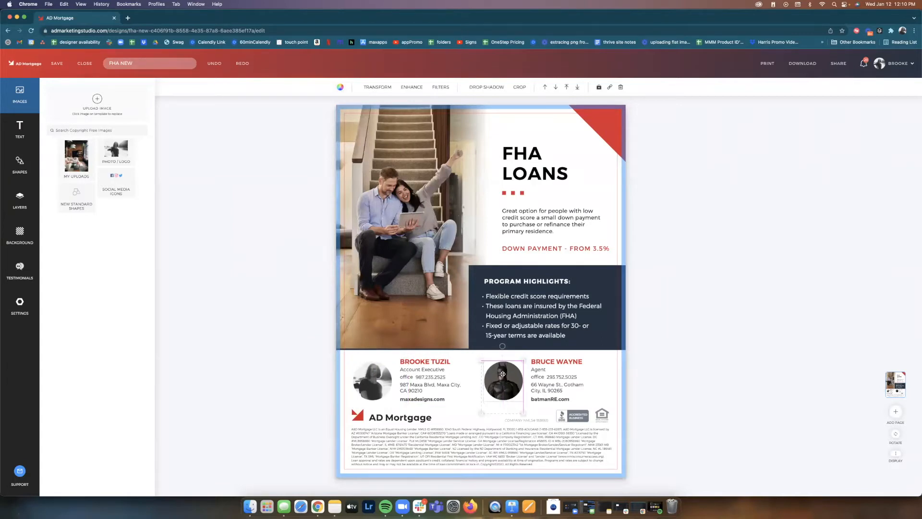
Replace the website in the partner's contact details with gothamRE.com and deselect the text
{"action": "double_click", "coordinate": [550, 400]}
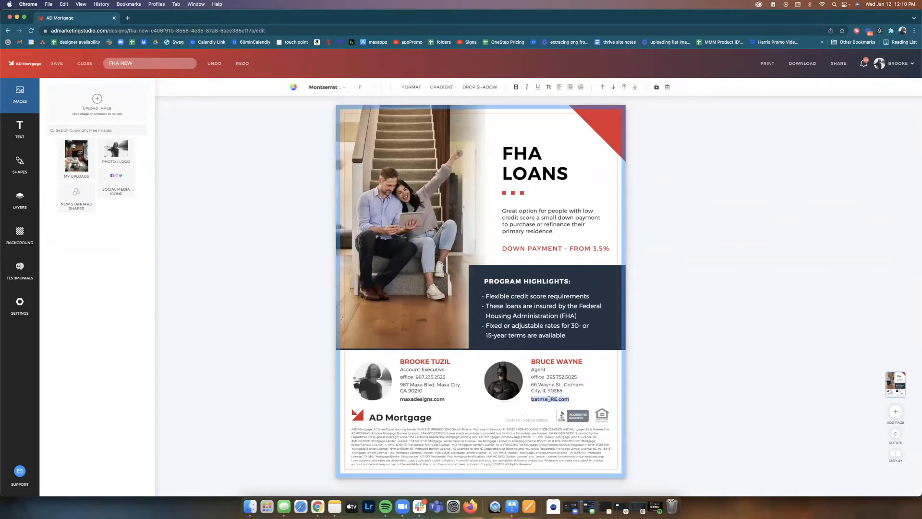
{"action": "type", "text": "gothamRE.com"}
{"action": "left_click", "coordinate": [468, 404]}
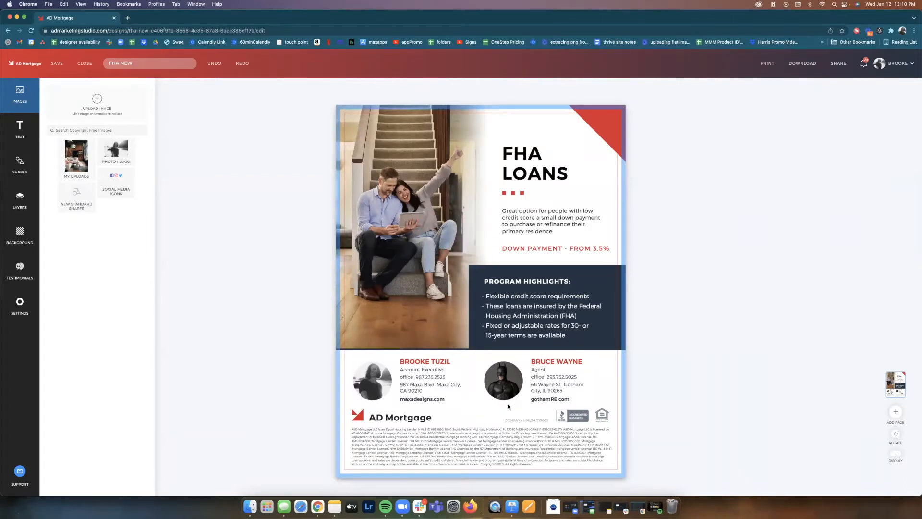
{"action": "left_click", "coordinate": [274, 268]}
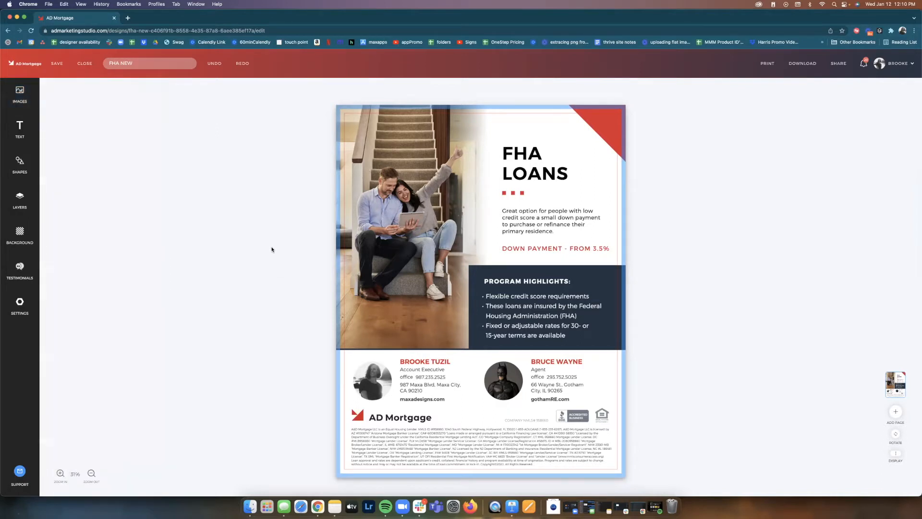
{"action": "double_click", "coordinate": [282, 200]}
Upload the Final-Maxa-01.png logo to the flyer, shrink it, and place it just below the partner's headshot
{"action": "left_click", "coordinate": [22, 93]}
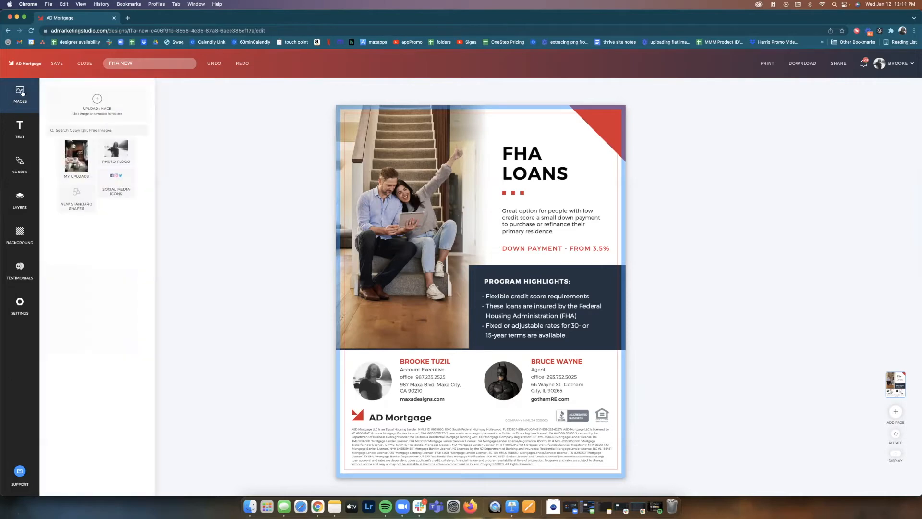
{"action": "left_click", "coordinate": [97, 101]}
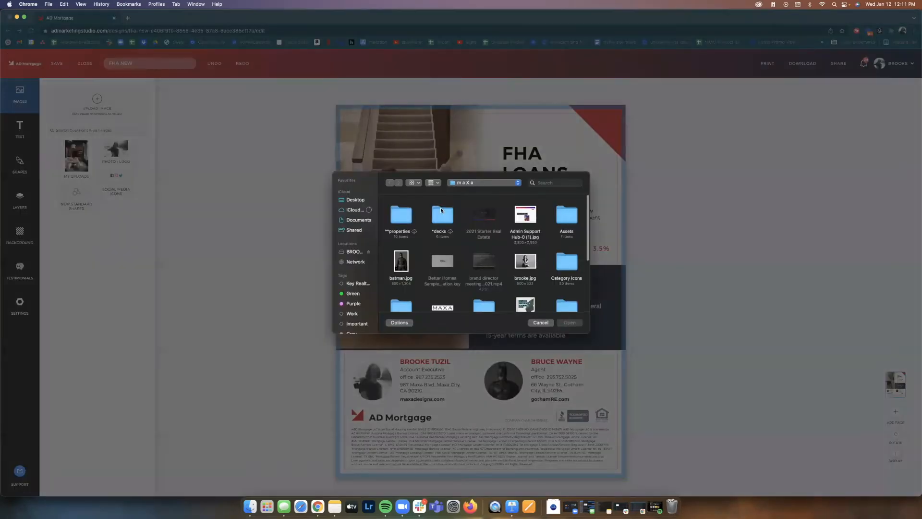
{"action": "scroll", "coordinate": [417, 230], "scroll_direction": "down", "scroll_amount": 3}
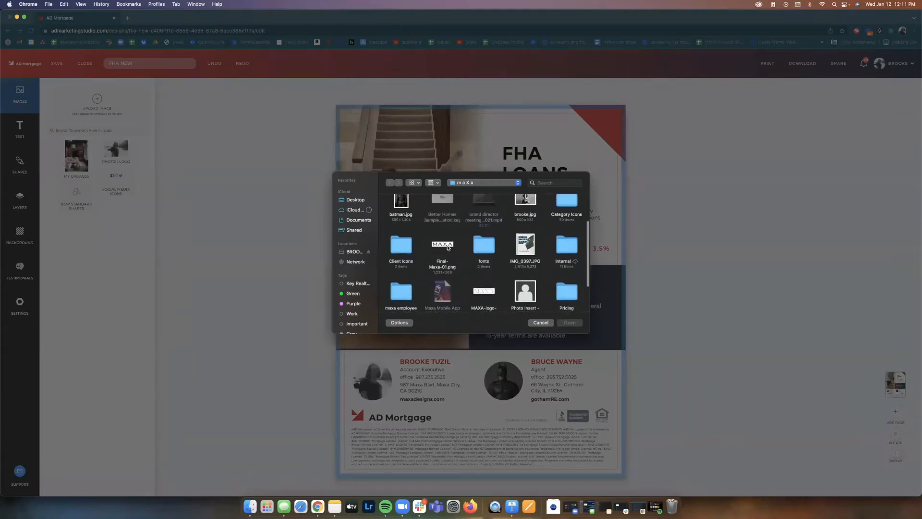
{"action": "left_click", "coordinate": [446, 247]}
{"action": "left_click", "coordinate": [573, 324]}
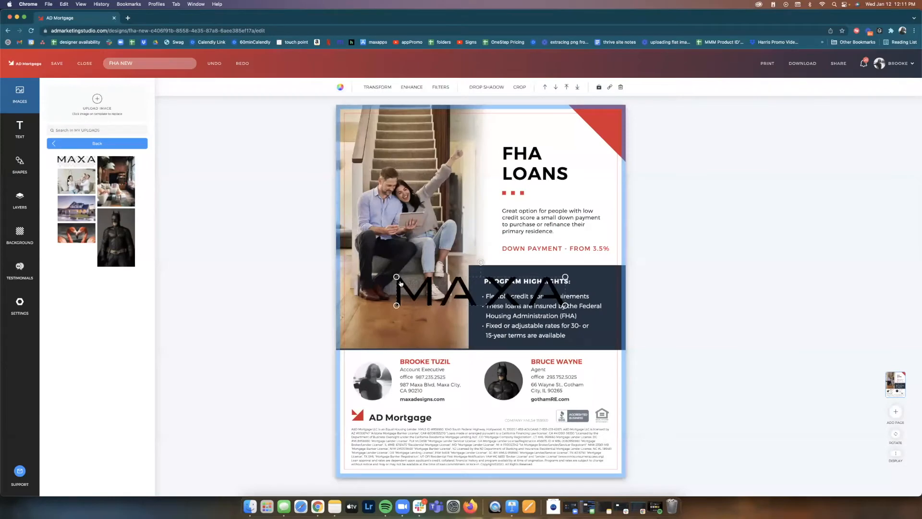
{"action": "left_click_drag", "start_coordinate": [396, 277], "coordinate": [506, 408]}
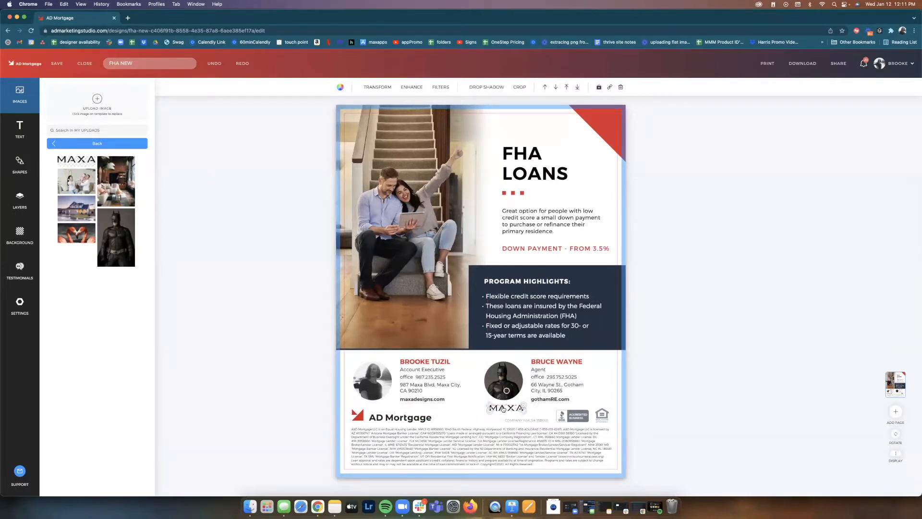
Tint the MAXA logo with the light blue standard color and deselect it
{"action": "left_click", "coordinate": [340, 87]}
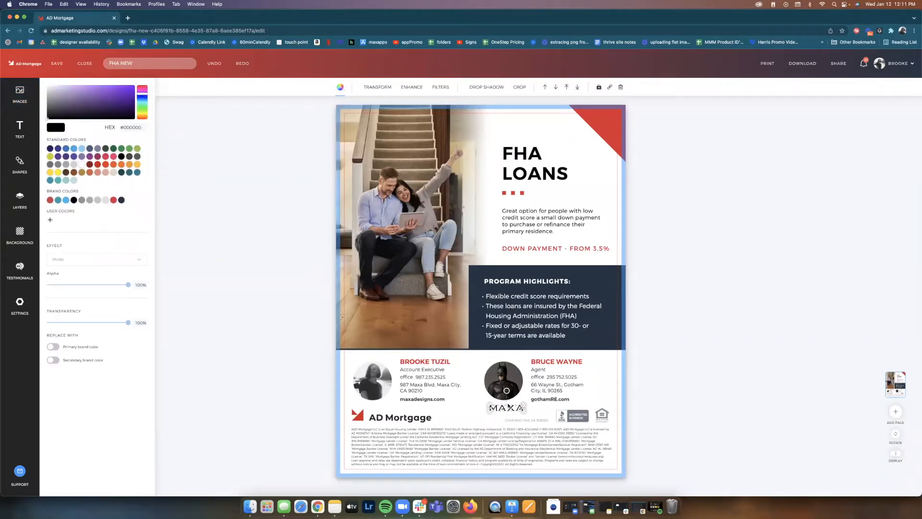
{"action": "triple_click", "coordinate": [131, 127]}
{"action": "left_click", "coordinate": [81, 149]}
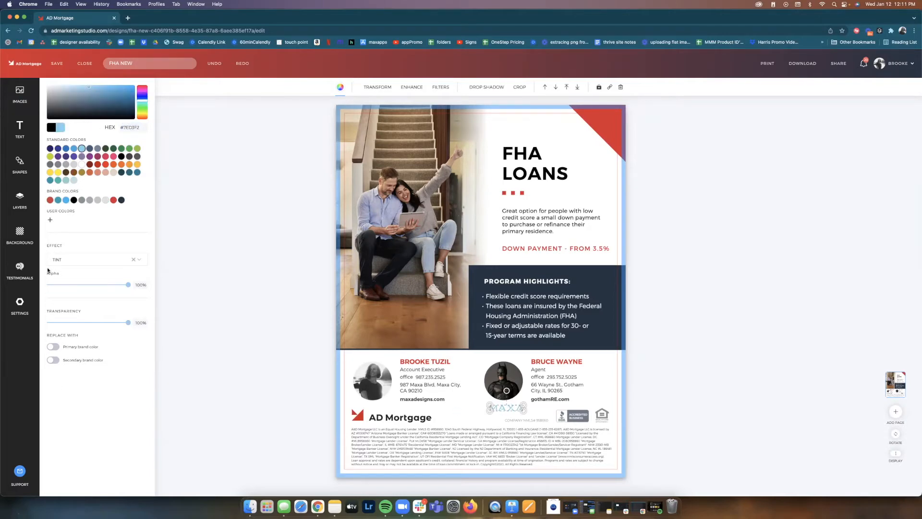
{"action": "left_click", "coordinate": [50, 220]}
{"action": "left_click", "coordinate": [303, 396]}
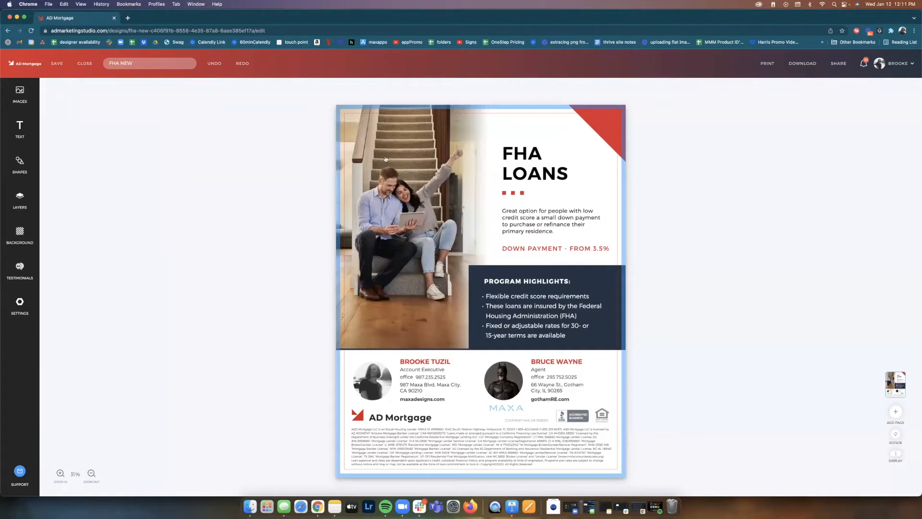
Leave the uploaded images for the main image library and search the copyright-free images for "coffee"
{"action": "left_click", "coordinate": [385, 182]}
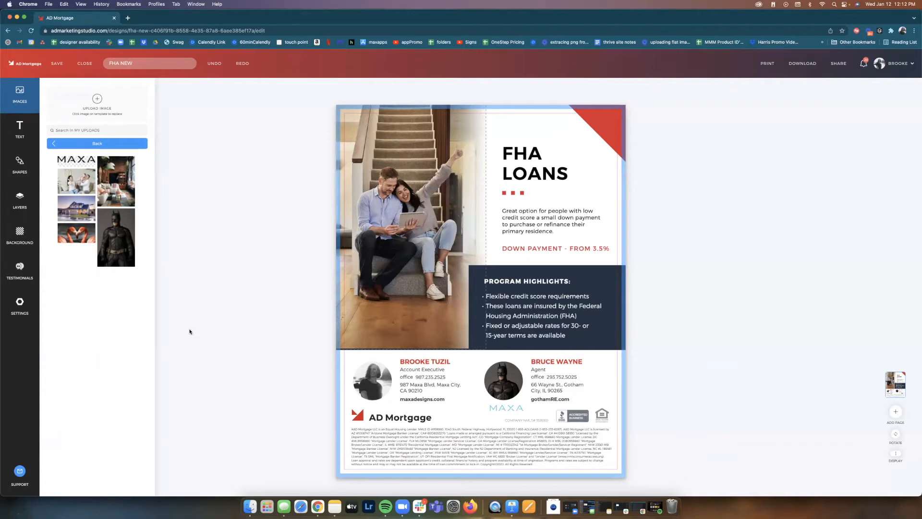
{"action": "left_click", "coordinate": [85, 144]}
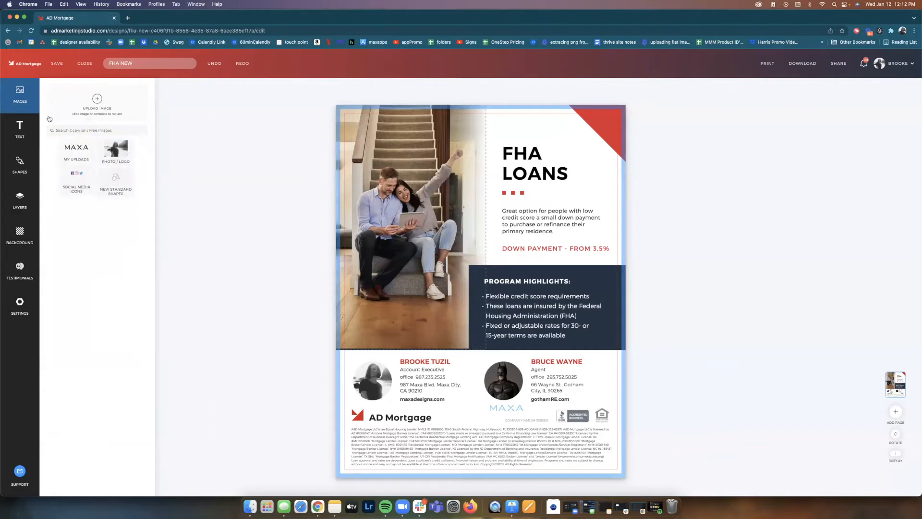
{"action": "left_click", "coordinate": [277, 161]}
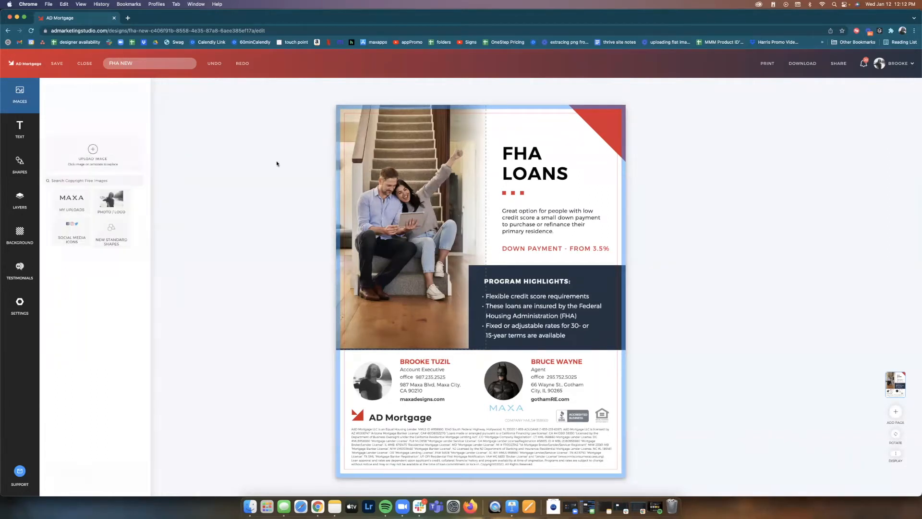
{"action": "left_click", "coordinate": [394, 161]}
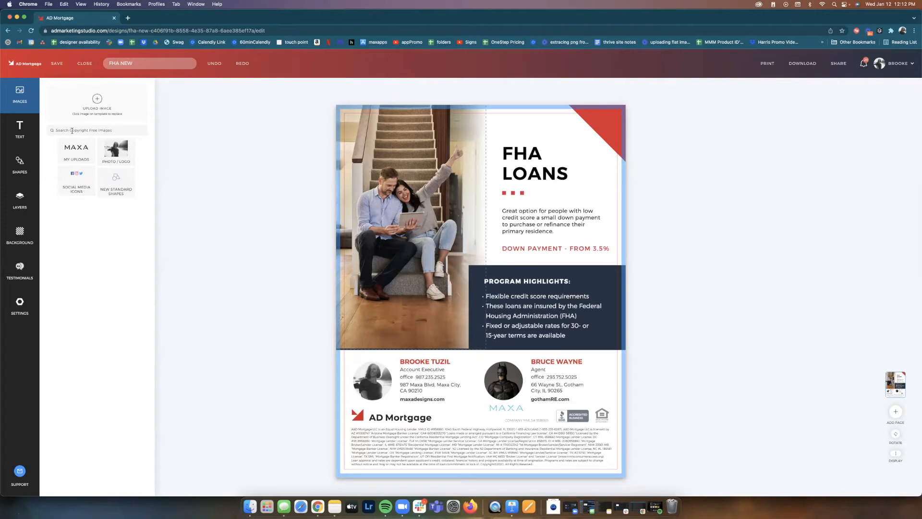
{"action": "type", "text": "coffee"}
{"action": "key", "text": "Return"}
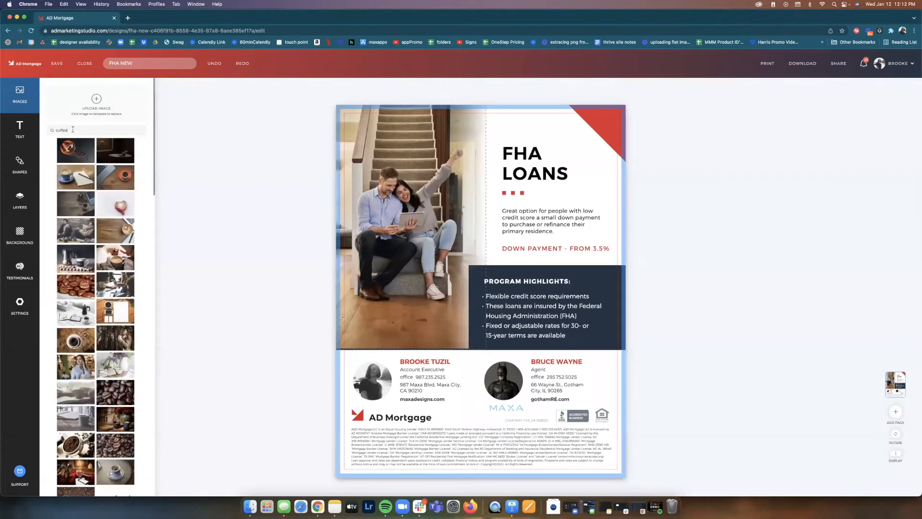
Search the copyright-free images for "victory" and look through the pictures
{"action": "double_click", "coordinate": [73, 129]}
{"action": "type", "text": "w"}
{"action": "type", "text": "ictory"}
{"action": "key", "text": "Return"}
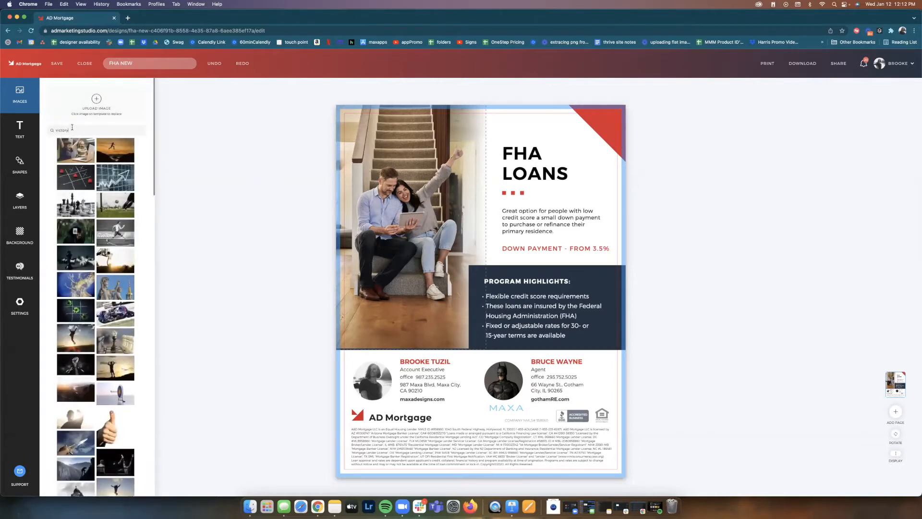
{"action": "scroll", "coordinate": [93, 245], "scroll_direction": "down", "scroll_amount": 5}
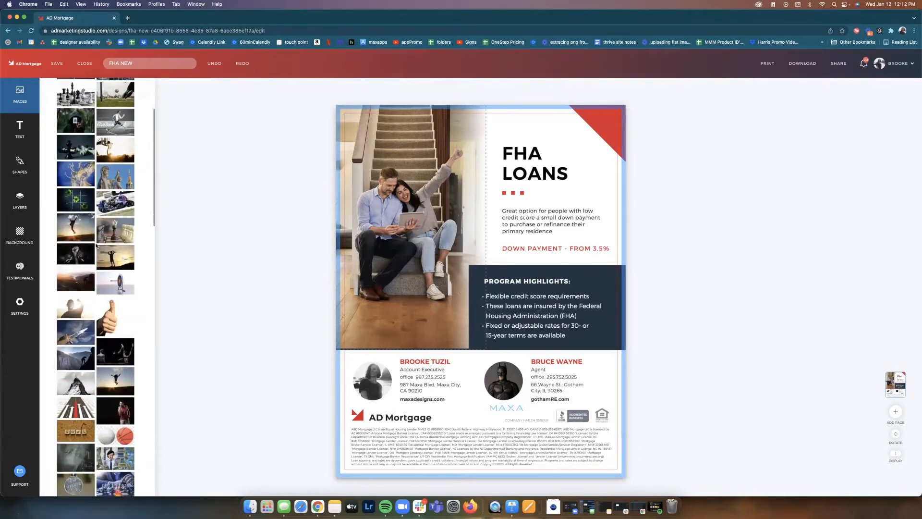
{"action": "scroll", "coordinate": [93, 245], "scroll_direction": "up", "scroll_amount": 5}
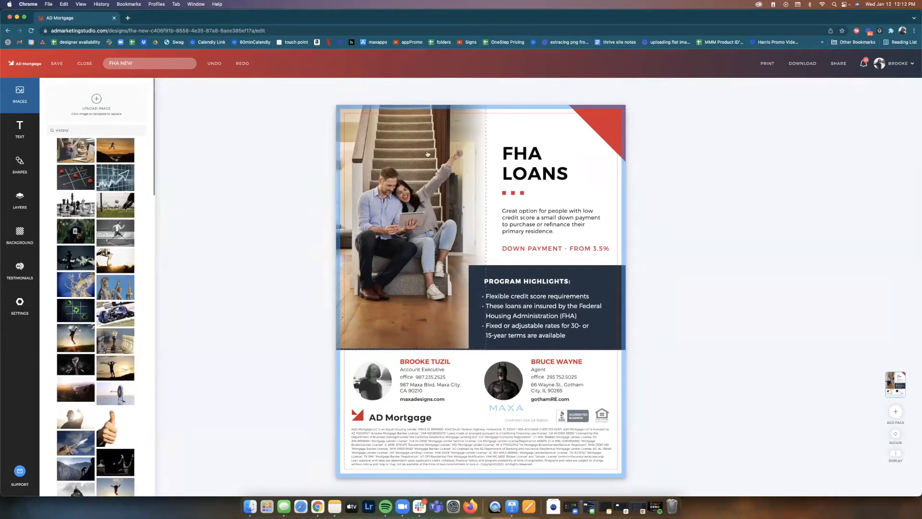
Search the copyright-free images for "home" and look through the pictures for a possible flyer photo
{"action": "double_click", "coordinate": [108, 131]}
{"action": "type", "text": "home"}
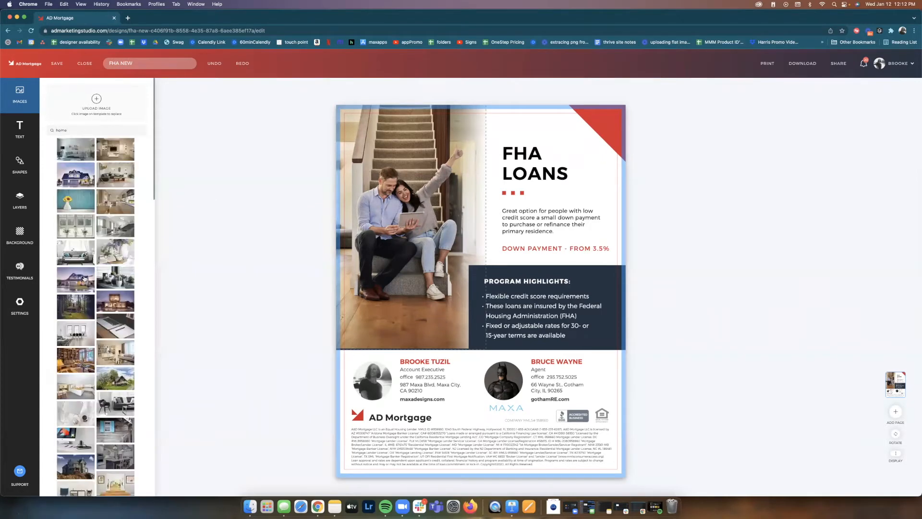
{"action": "scroll", "coordinate": [97, 278], "scroll_direction": "down", "scroll_amount": 1}
{"action": "scroll", "coordinate": [97, 278], "scroll_direction": "down", "scroll_amount": 10}
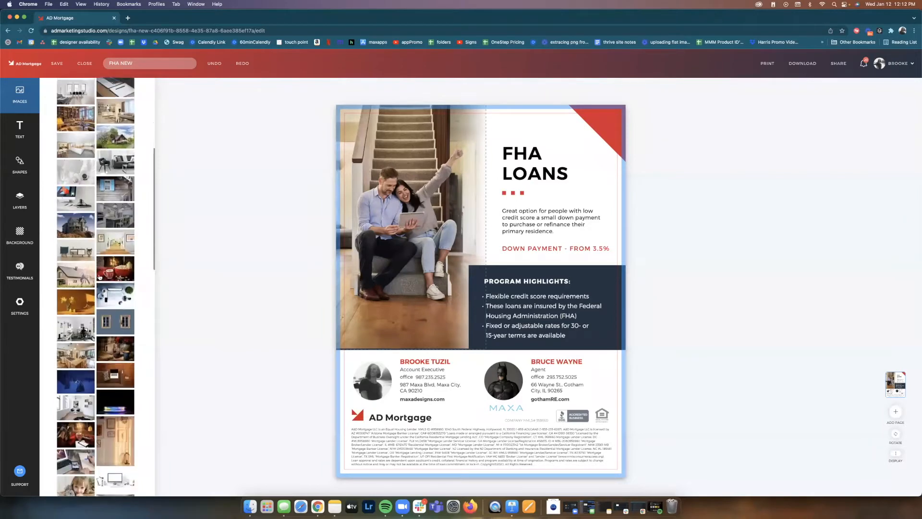
{"action": "scroll", "coordinate": [100, 277], "scroll_direction": "down", "scroll_amount": 8}
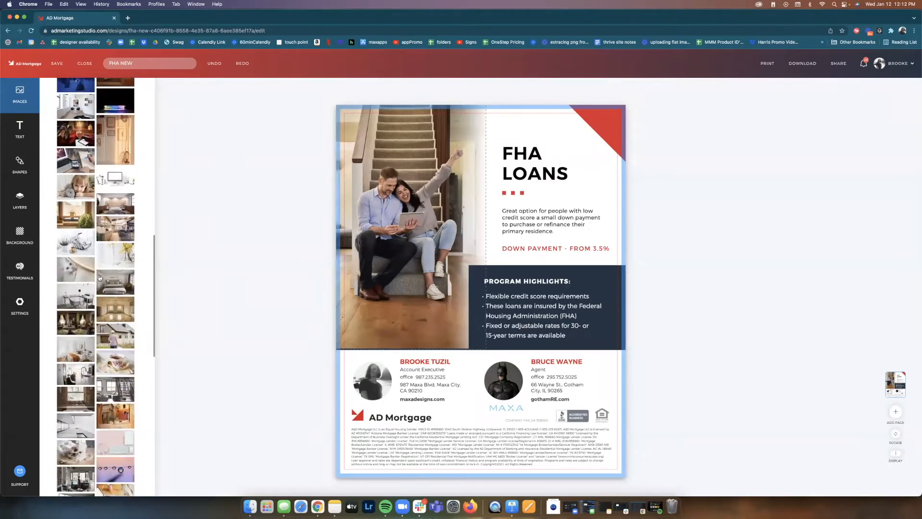
{"action": "scroll", "coordinate": [100, 277], "scroll_direction": "down", "scroll_amount": 2}
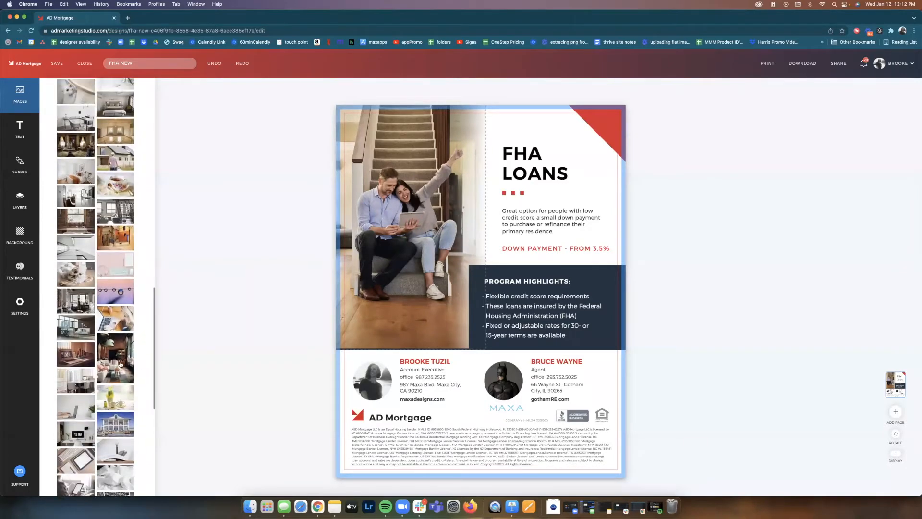
Replace the flyer's couple photo with the brick-walled living room picture, and reposition and enlarge it to fill the photo area
{"action": "left_click", "coordinate": [116, 357]}
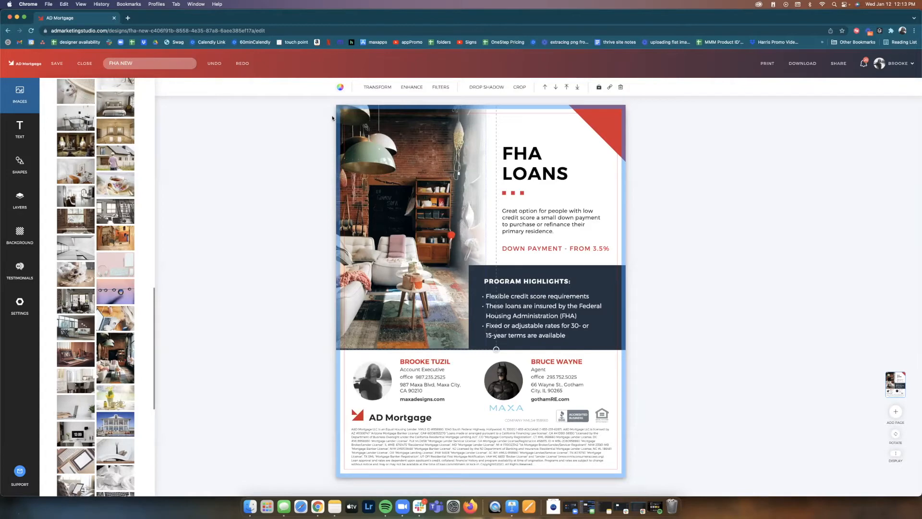
{"action": "left_click", "coordinate": [259, 116]}
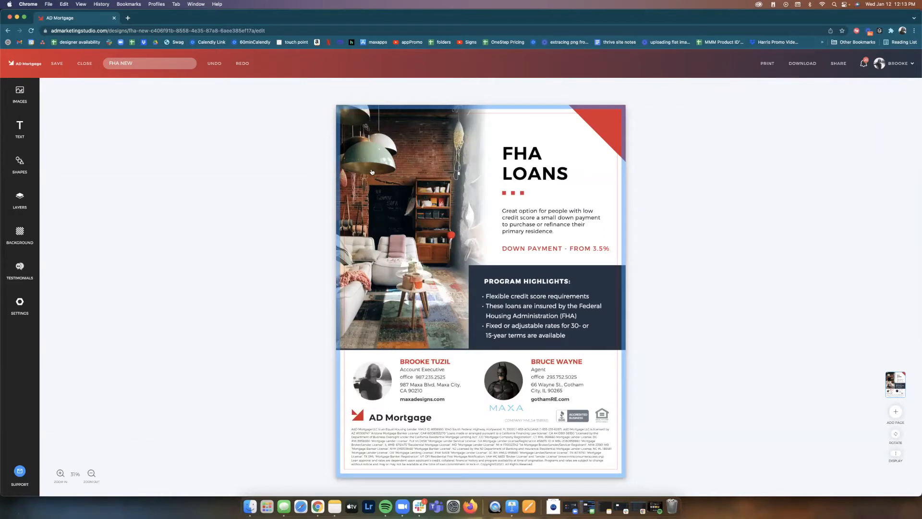
{"action": "left_click_drag", "start_coordinate": [372, 160], "coordinate": [301, 228]}
{"action": "left_click", "coordinate": [463, 189]}
{"action": "left_click", "coordinate": [459, 169]}
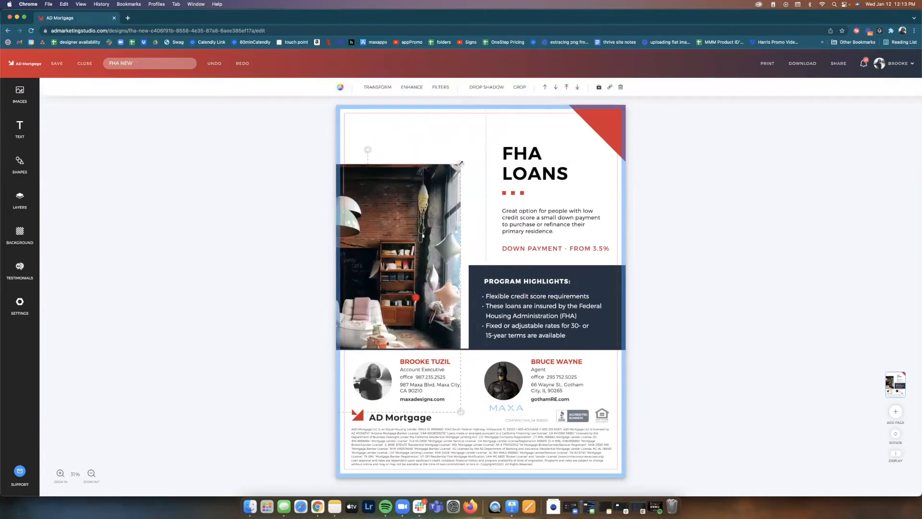
{"action": "left_click_drag", "start_coordinate": [464, 161], "coordinate": [437, 178]}
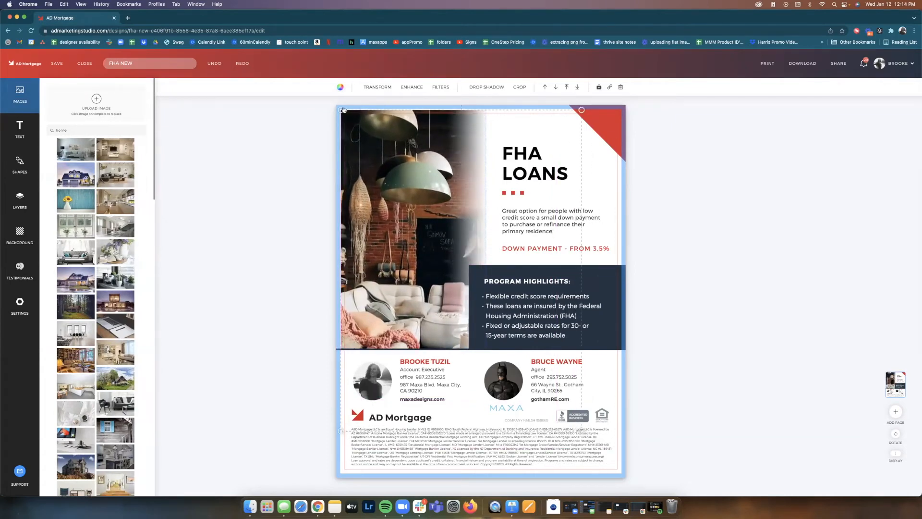
{"action": "left_click_drag", "start_coordinate": [349, 119], "coordinate": [341, 108]}
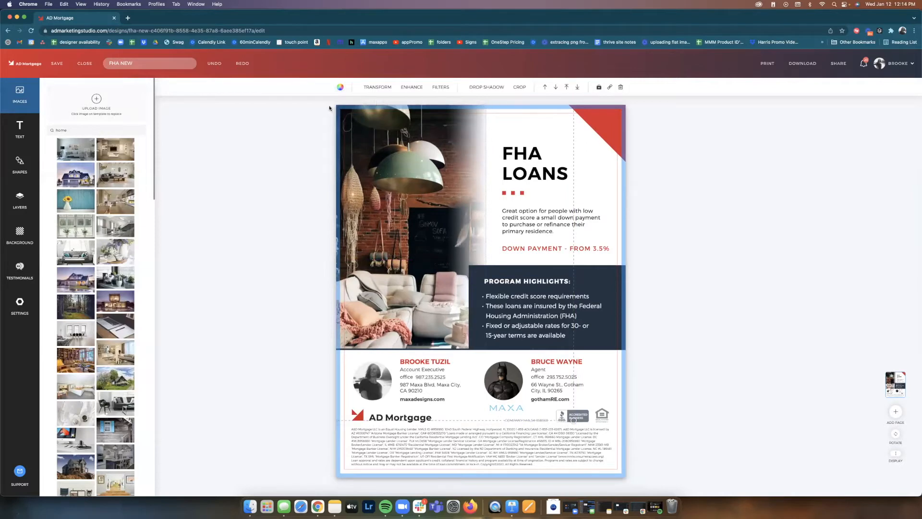
{"action": "left_click_drag", "start_coordinate": [374, 164], "coordinate": [360, 181]}
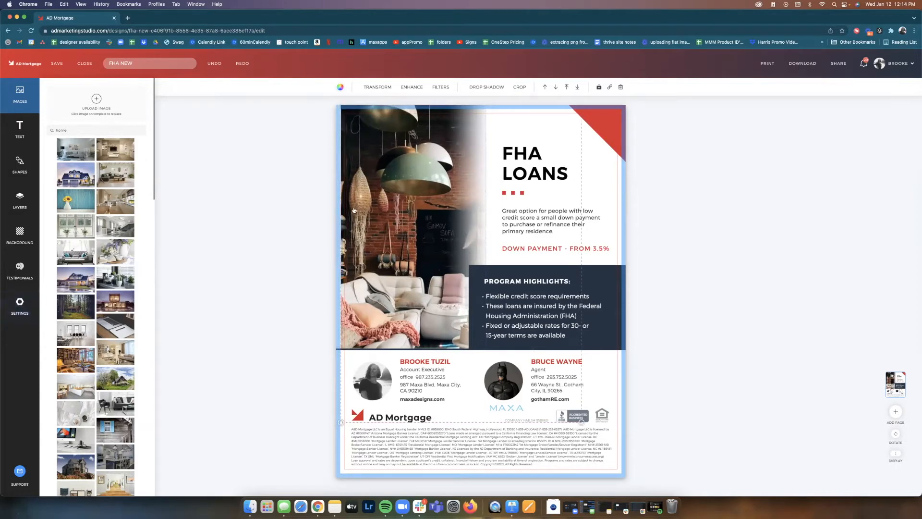
Turn off the safe zone to preview the trimmed flyer, and shift the living room photo against the page's left edge
{"action": "left_click", "coordinate": [19, 308]}
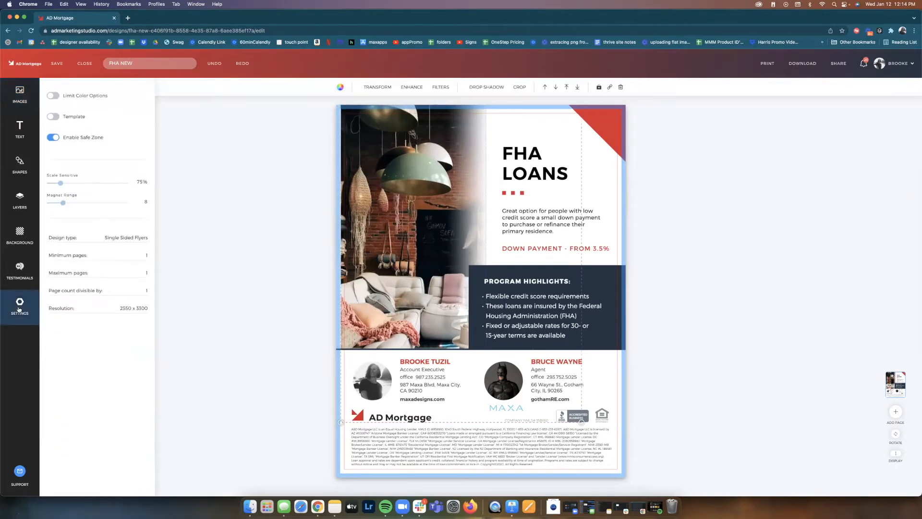
{"action": "left_click", "coordinate": [53, 138]}
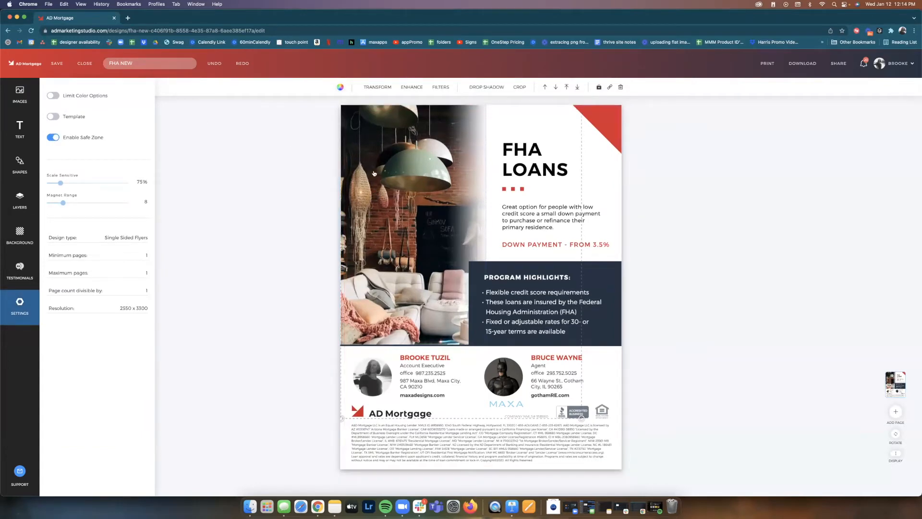
{"action": "left_click", "coordinate": [347, 113]}
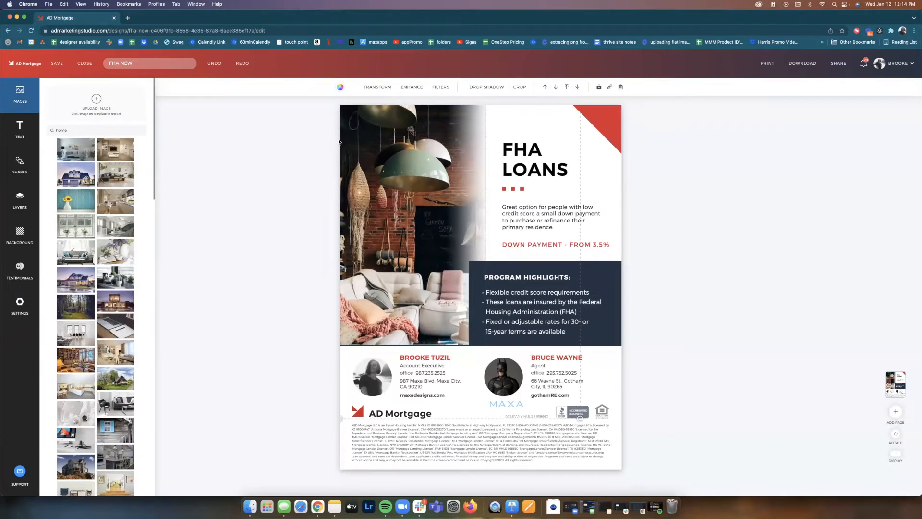
Turn the safe zone back on, move the living room photo out over the left bleed area and deselect it
{"action": "left_click", "coordinate": [27, 307]}
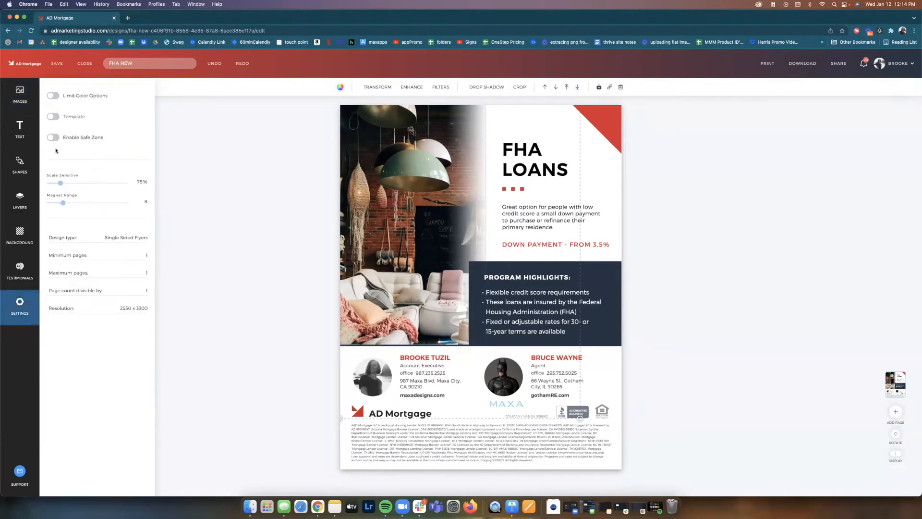
{"action": "left_click", "coordinate": [52, 138]}
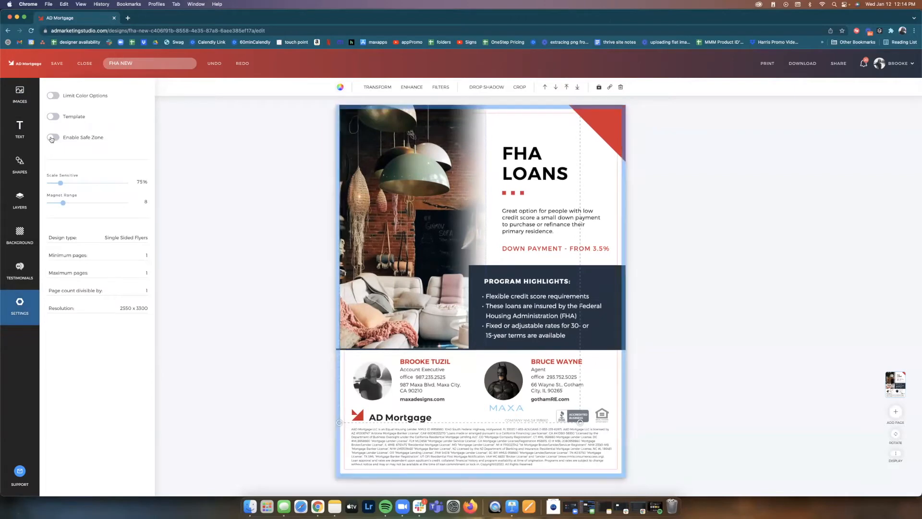
{"action": "left_click", "coordinate": [426, 127]}
{"action": "left_click", "coordinate": [425, 127]}
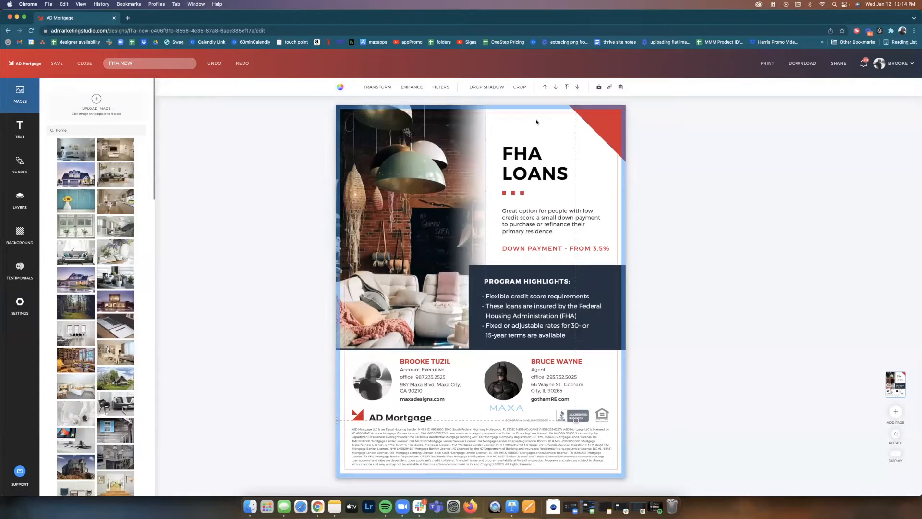
{"action": "left_click", "coordinate": [335, 130]}
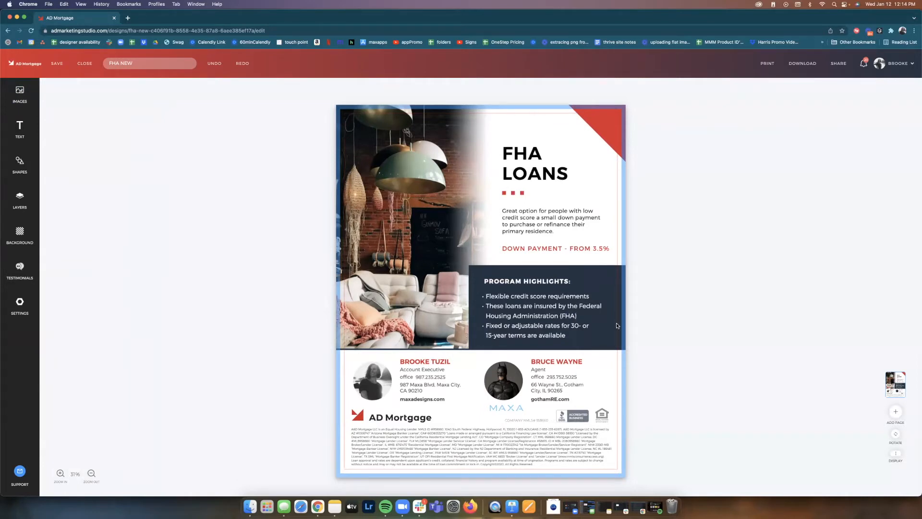
Nudge the partner's name, and align both contacts' names by vertical center relative to the selection
{"action": "mouse_move", "coordinate": [545, 364]}
{"action": "left_mouse_down"}
{"action": "mouse_move", "coordinate": [586, 359]}
{"action": "mouse_move", "coordinate": [536, 360]}
{"action": "mouse_move", "coordinate": [549, 361]}
{"action": "left_mouse_up"}
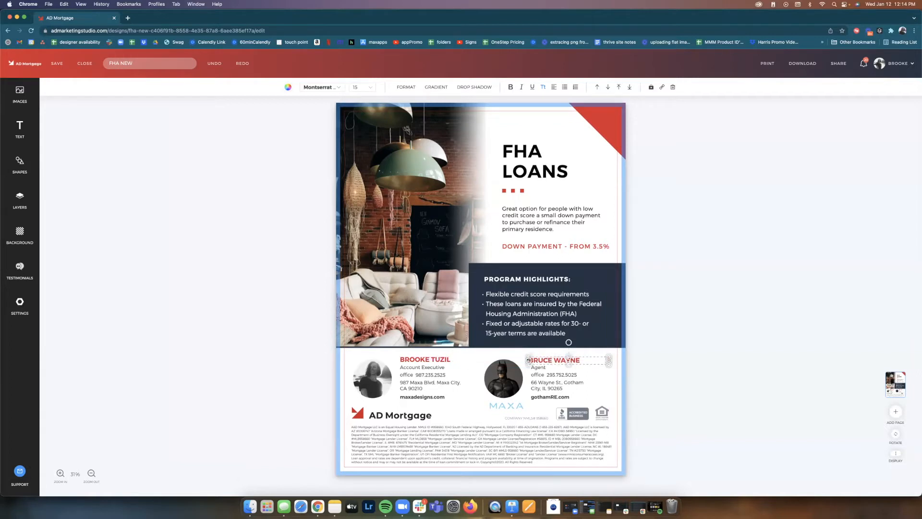
{"action": "left_click", "coordinate": [435, 361], "text": "shift"}
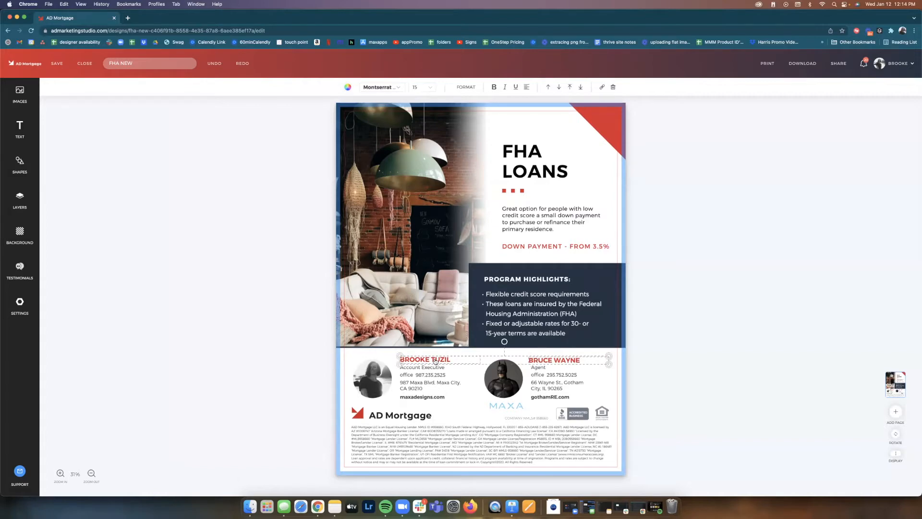
{"action": "left_click", "coordinate": [464, 88]}
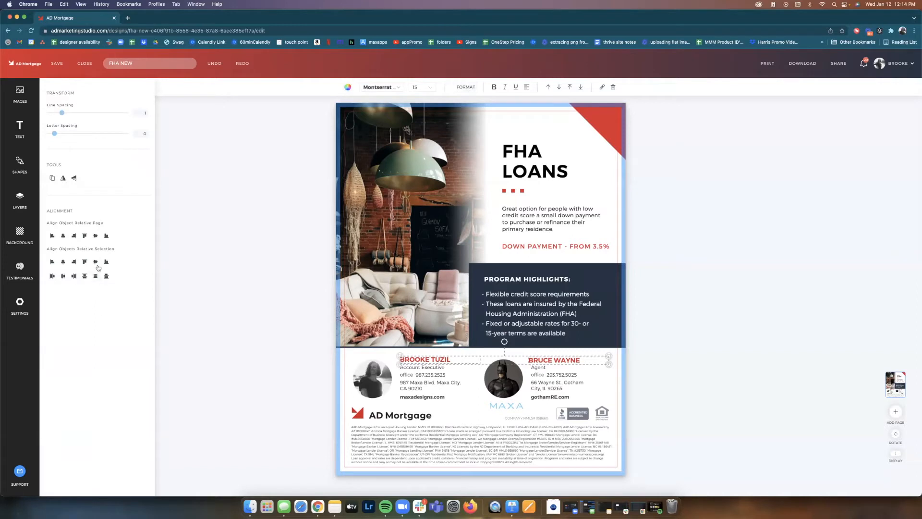
{"action": "left_click", "coordinate": [96, 262]}
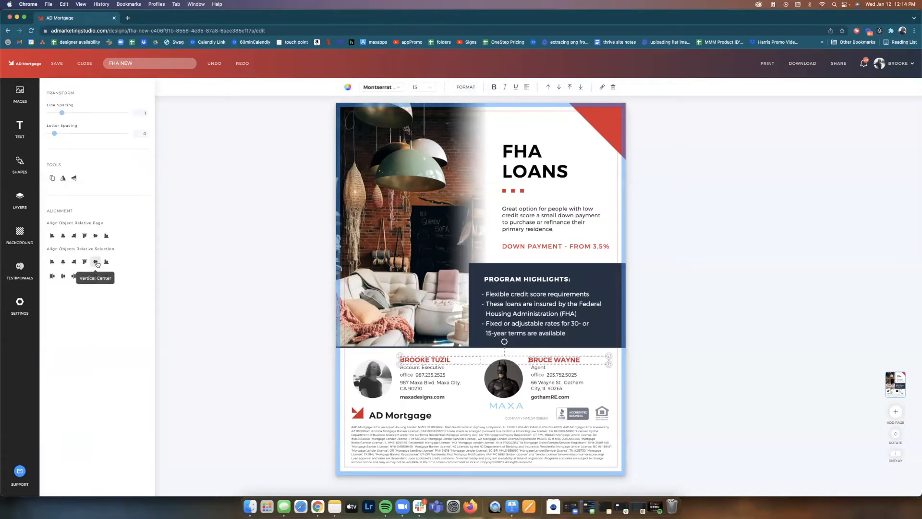
{"action": "left_click", "coordinate": [248, 374]}
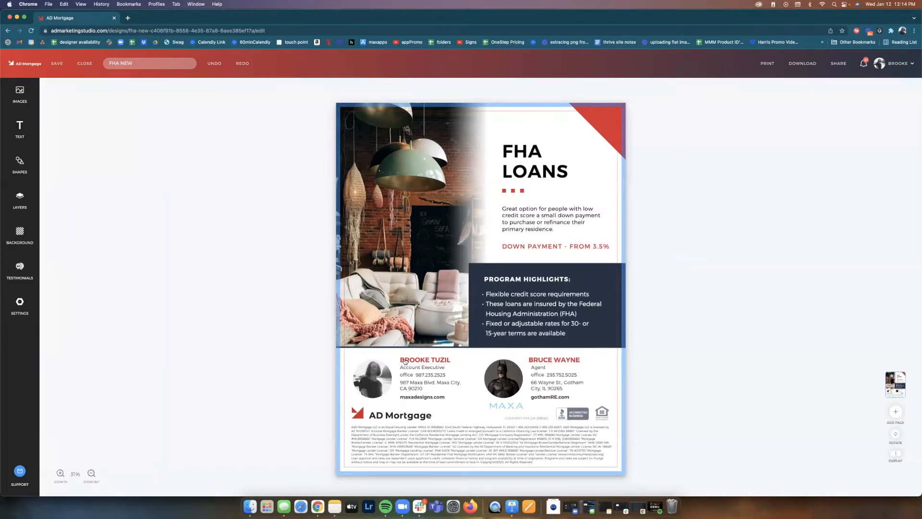
Offset the account executive's contact lines, left-align the name, title and office lines relative to each other, and move them back into place
{"action": "left_click_drag", "start_coordinate": [407, 362], "coordinate": [402, 376]}
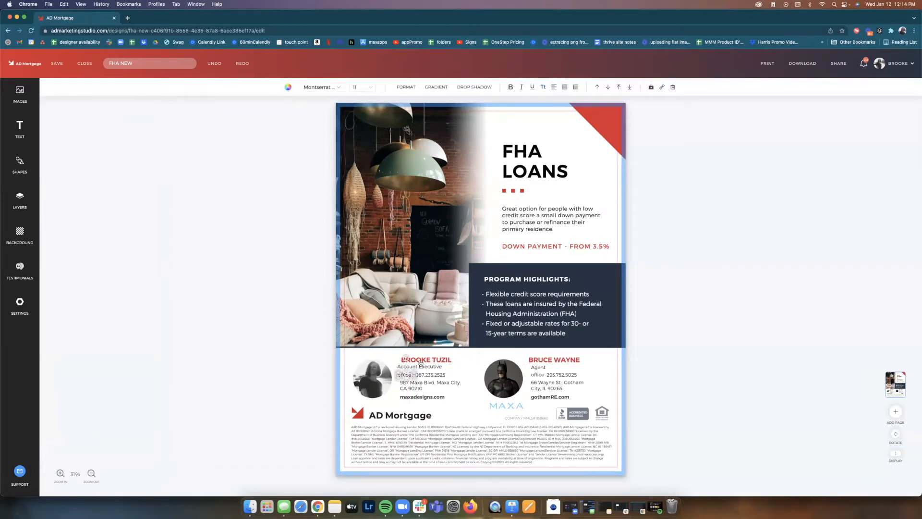
{"action": "left_click", "coordinate": [421, 363]}
{"action": "left_click", "coordinate": [404, 367], "text": "shift"}
{"action": "left_click", "coordinate": [404, 375], "text": "shift"}
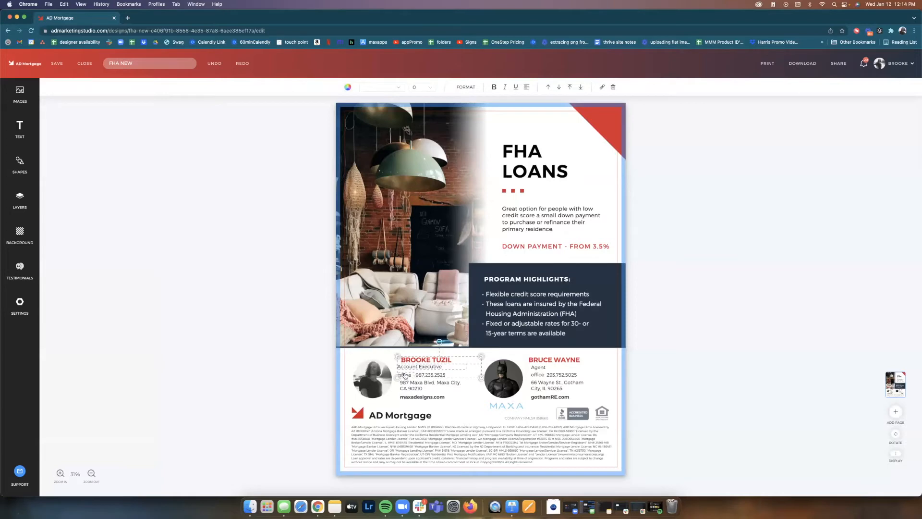
{"action": "left_click", "coordinate": [465, 87]}
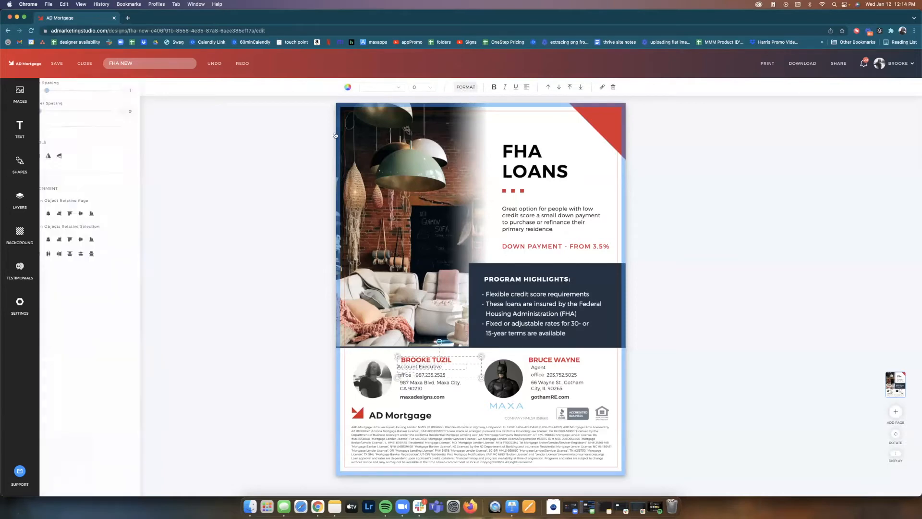
{"action": "left_click", "coordinate": [52, 261]}
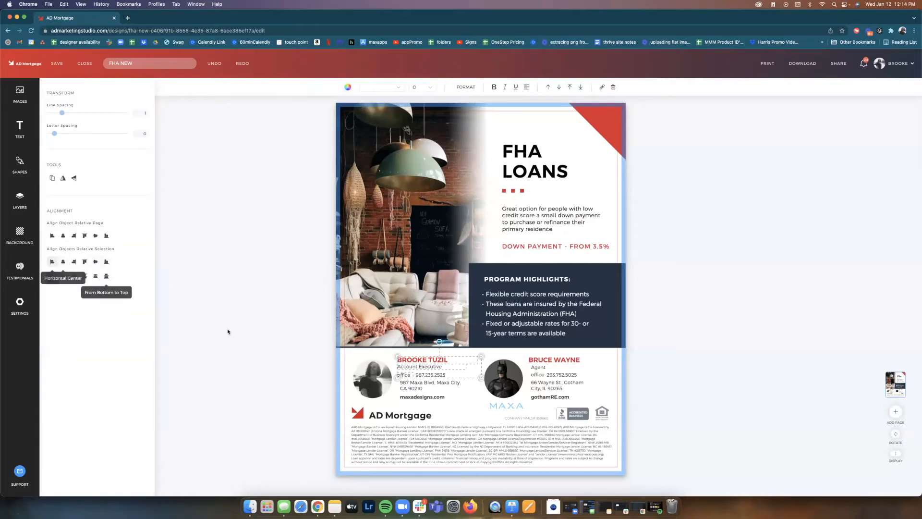
{"action": "left_click_drag", "start_coordinate": [402, 366], "coordinate": [406, 366]}
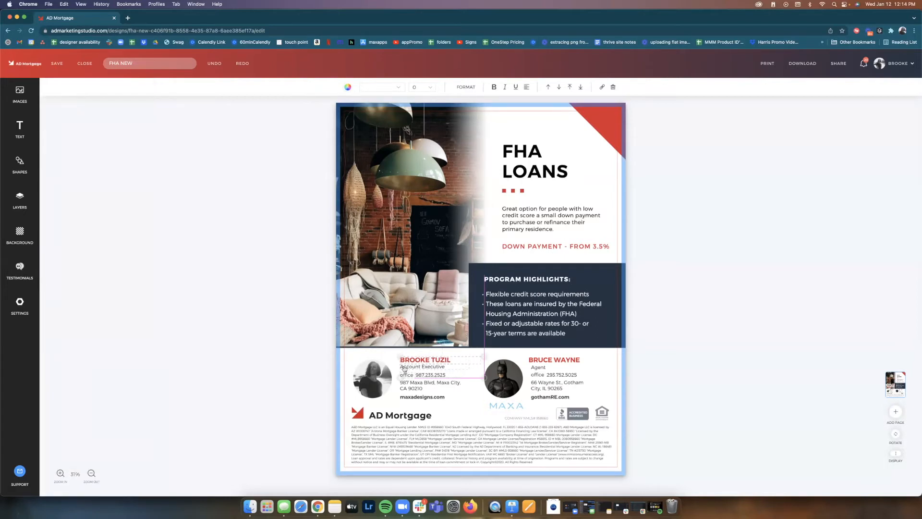
{"action": "left_click", "coordinate": [308, 370]}
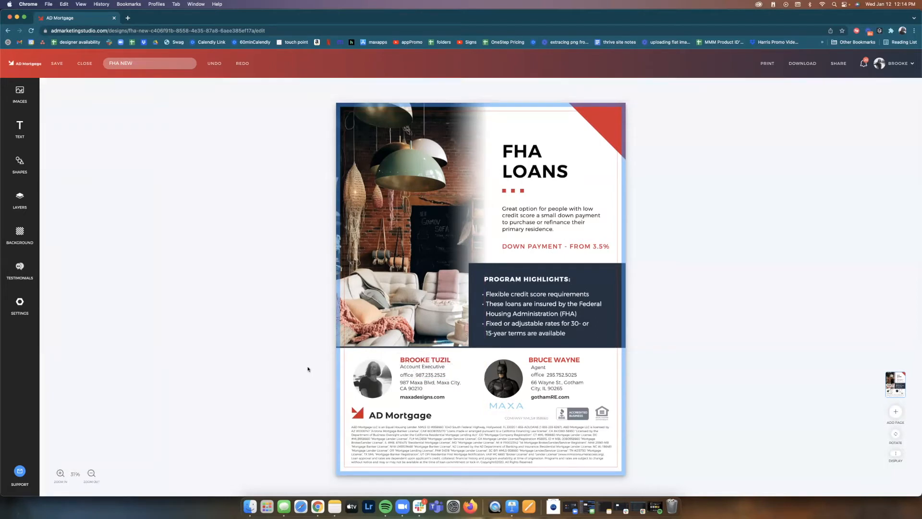
Italicize the "Account Executive" title line and set its font size to 10.5
{"action": "left_click", "coordinate": [435, 366]}
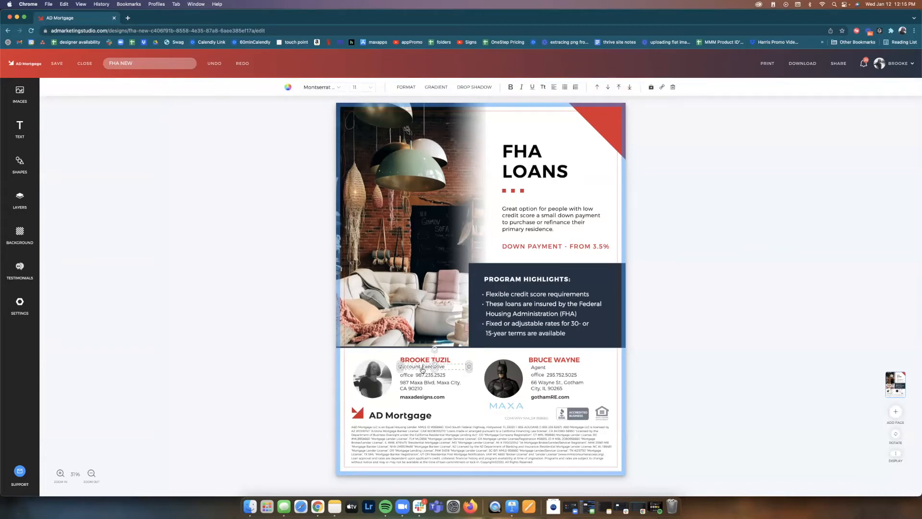
{"action": "left_click", "coordinate": [522, 87]}
{"action": "left_click", "coordinate": [364, 86]}
{"action": "left_click", "coordinate": [373, 87]}
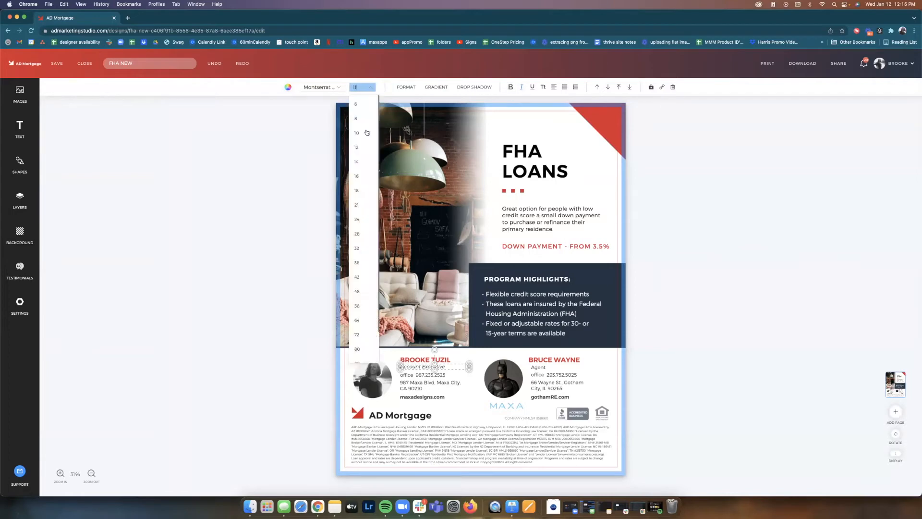
{"action": "left_click", "coordinate": [363, 147]}
{"action": "left_click", "coordinate": [364, 87]}
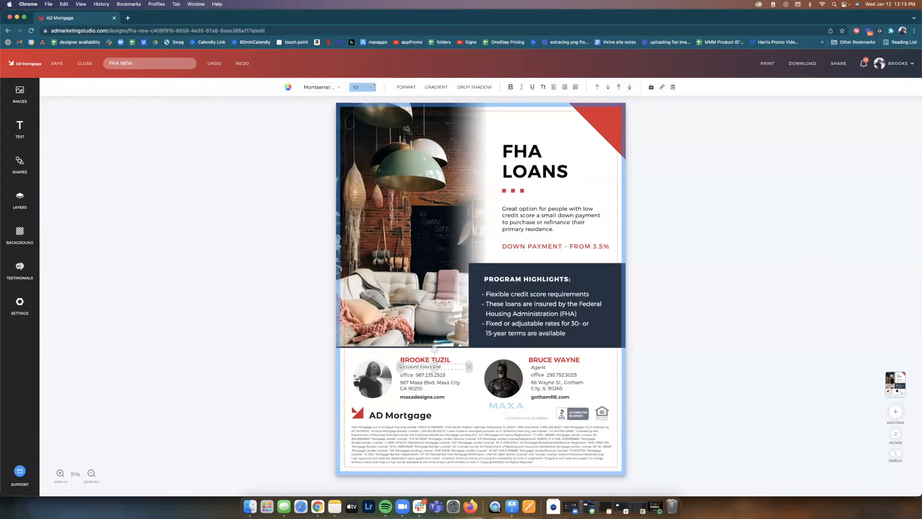
{"action": "left_click", "coordinate": [364, 87]}
{"action": "left_click", "coordinate": [364, 87]}
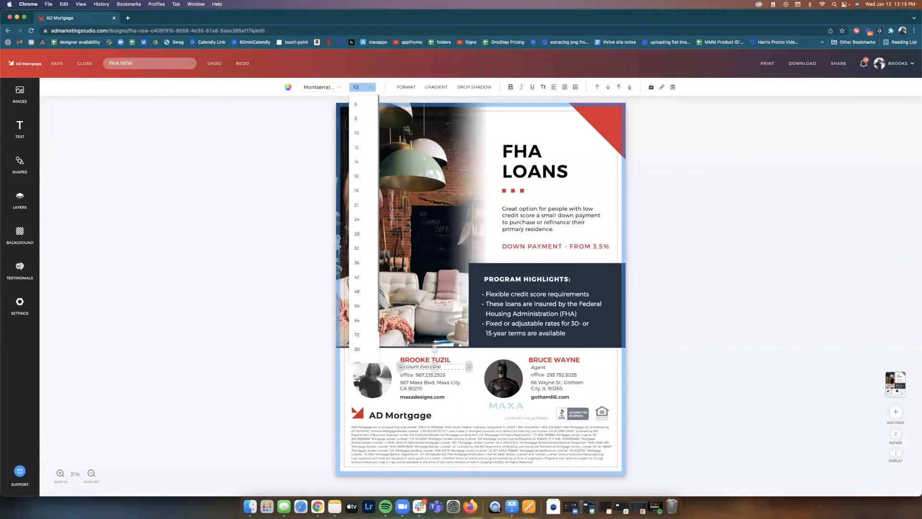
{"action": "type", "text": ".5"}
{"action": "key", "text": "Return"}
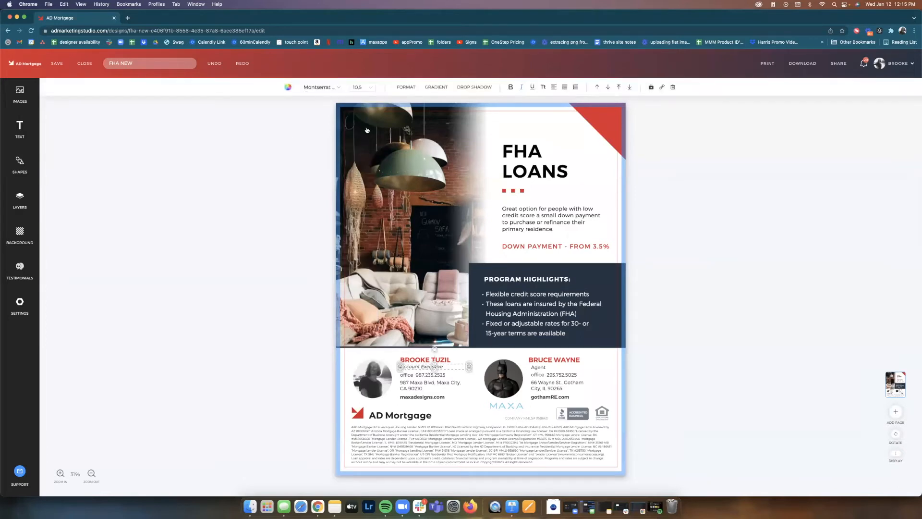
Look through the available Montserrat and Poppins fonts for the title line and deselect it without choosing one
{"action": "left_click", "coordinate": [331, 87]}
{"action": "scroll", "coordinate": [327, 216], "scroll_direction": "down", "scroll_amount": 5}
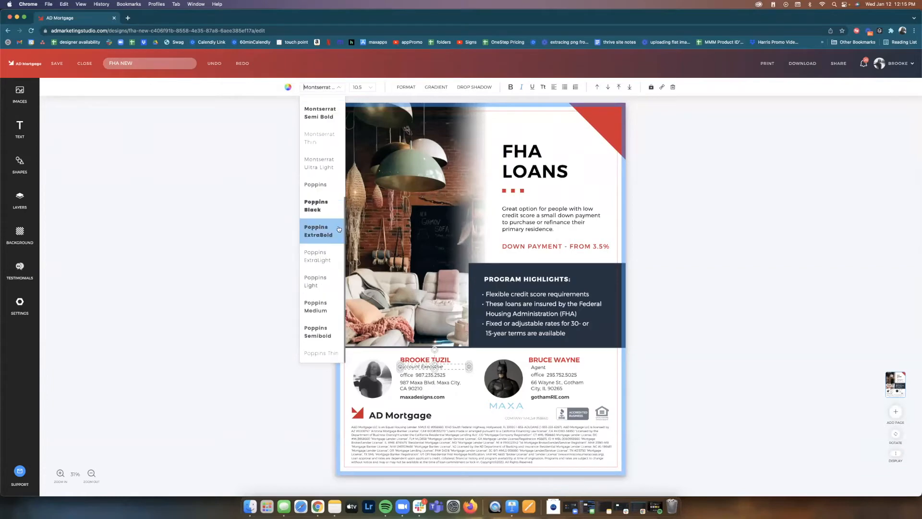
{"action": "scroll", "coordinate": [326, 226], "scroll_direction": "up", "scroll_amount": 5}
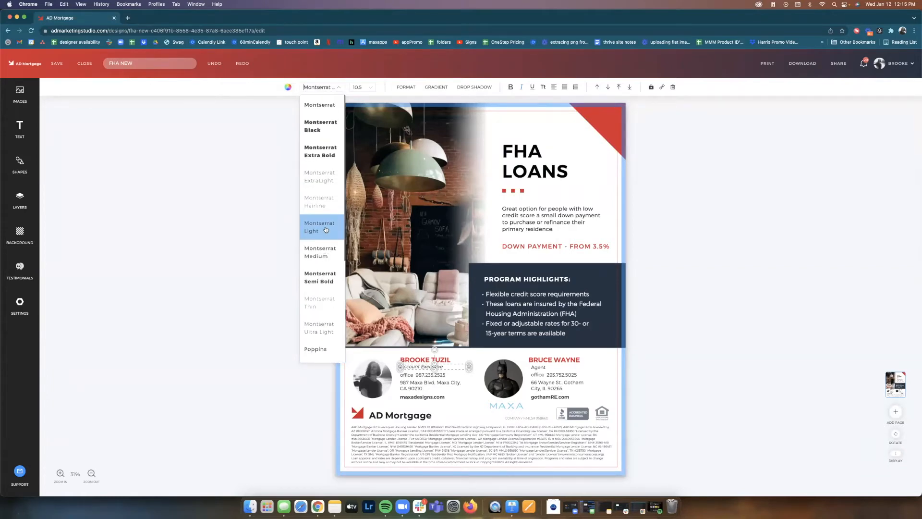
{"action": "left_click", "coordinate": [283, 142]}
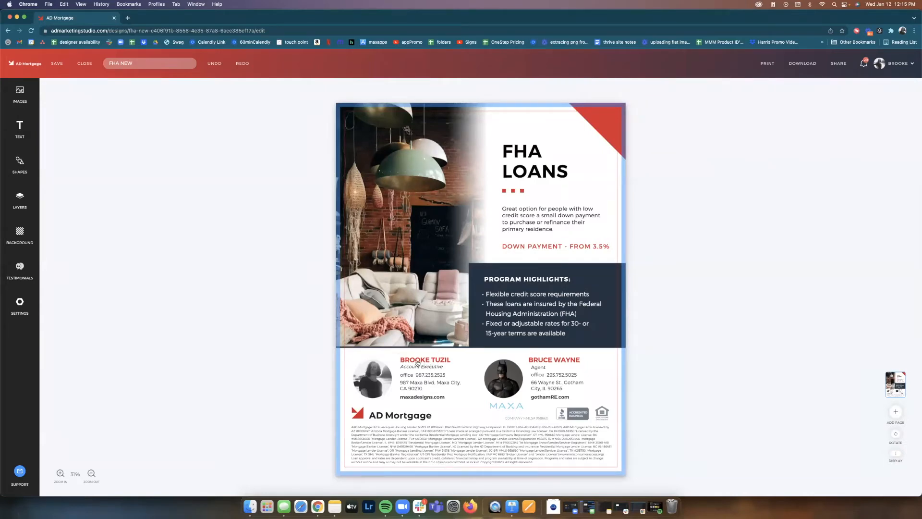
Set only the surname in the account executive's name to the Montserrat ExtraLight font
{"action": "left_click", "coordinate": [418, 362]}
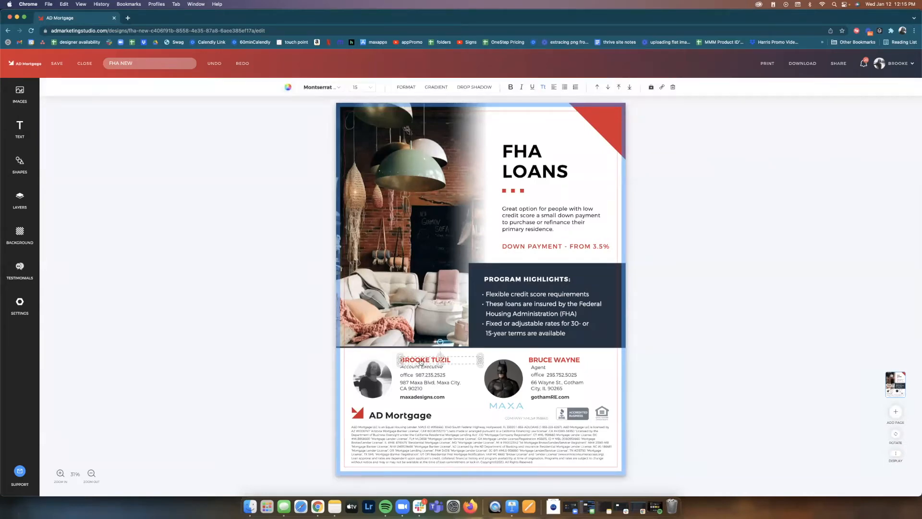
{"action": "double_click", "coordinate": [449, 359]}
{"action": "left_click_drag", "start_coordinate": [451, 359], "coordinate": [430, 359]}
{"action": "left_click", "coordinate": [330, 88]}
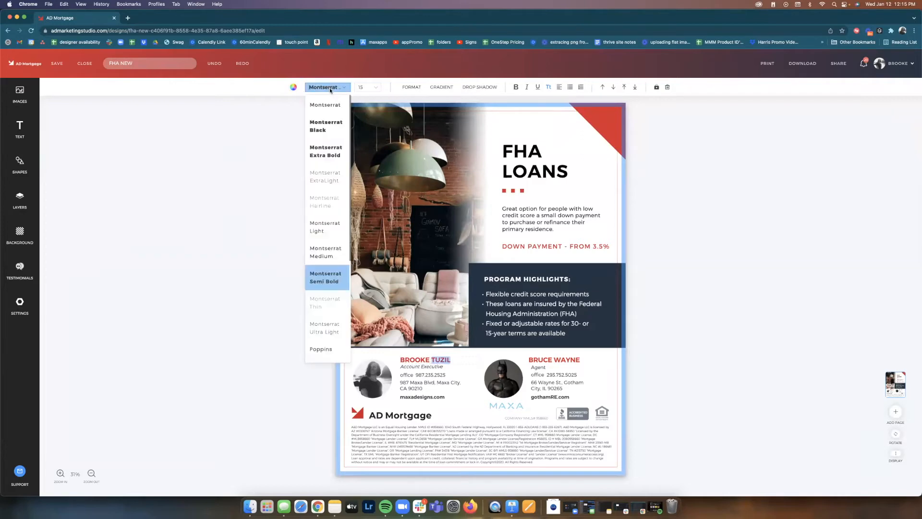
{"action": "left_click", "coordinate": [324, 177]}
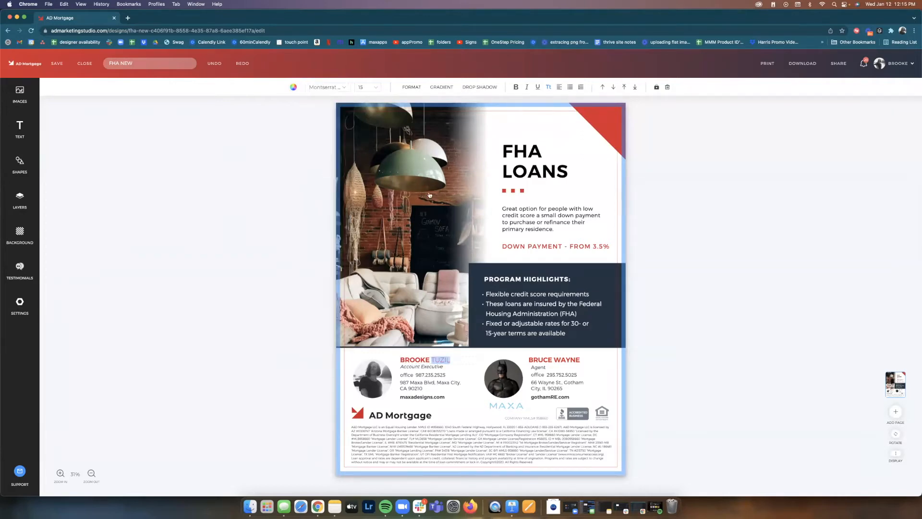
Check which parts of the flyer can be edited by selecting the description paragraph, the room photo and the account executive's title line
{"action": "left_click", "coordinate": [292, 252]}
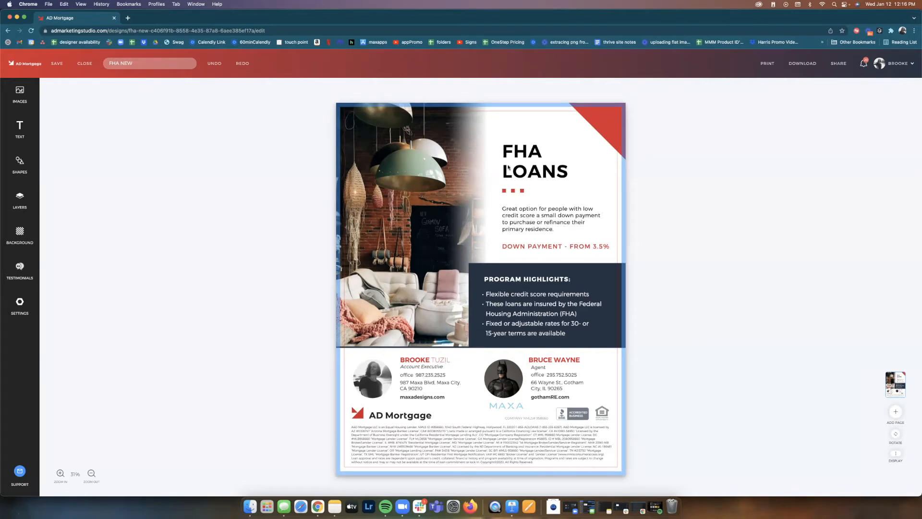
{"action": "left_click", "coordinate": [530, 221]}
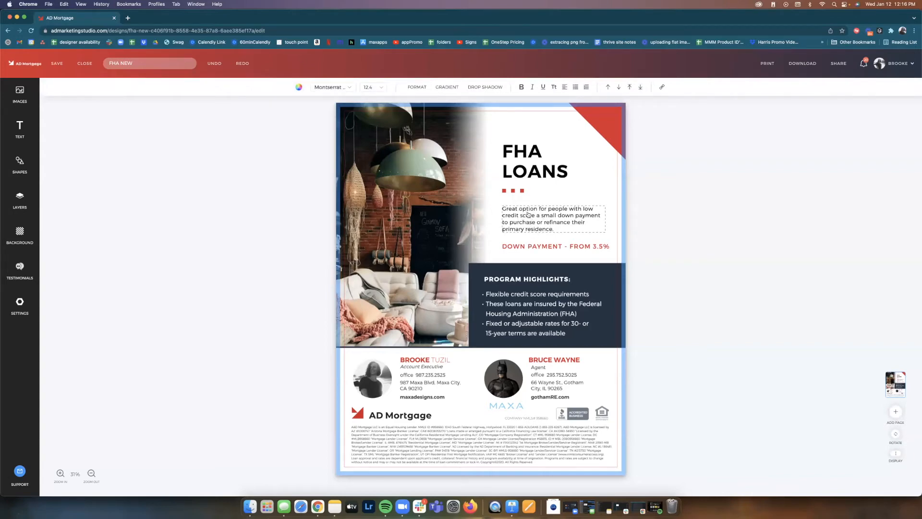
{"action": "double_click", "coordinate": [558, 229]}
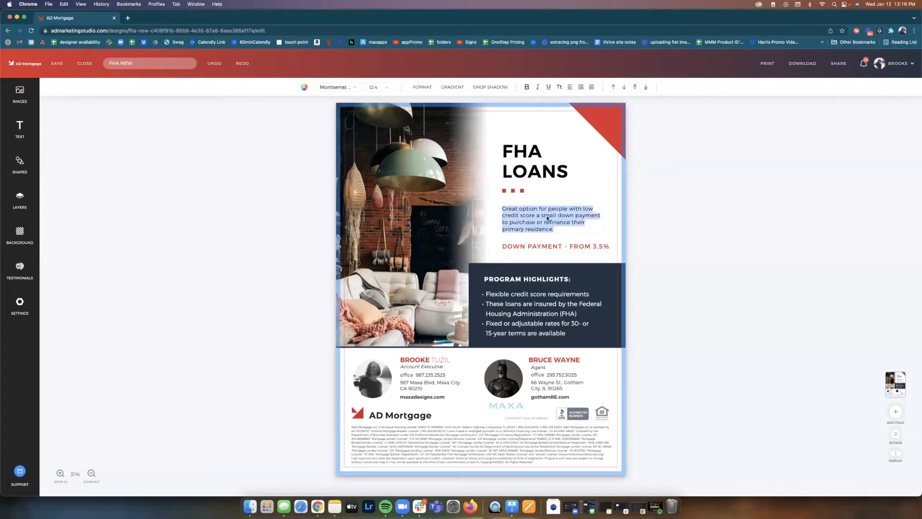
{"action": "left_click", "coordinate": [510, 305]}
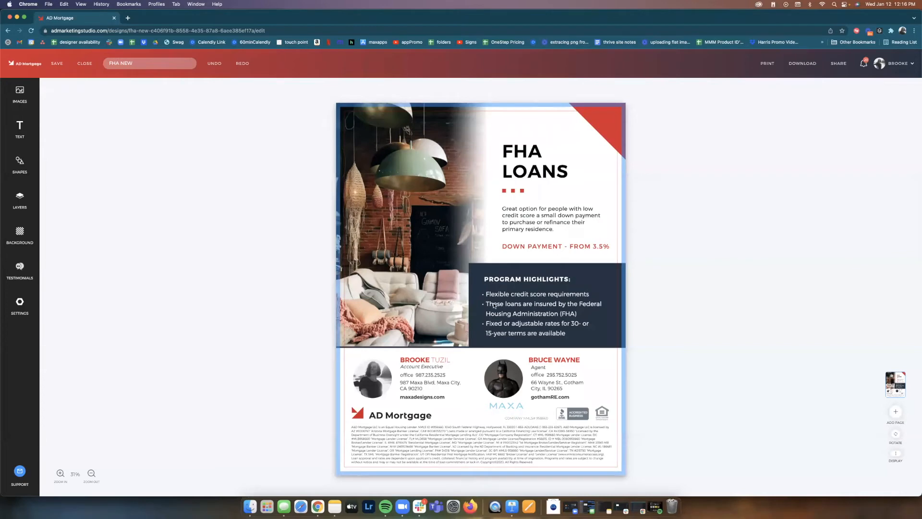
{"action": "left_click", "coordinate": [524, 221]}
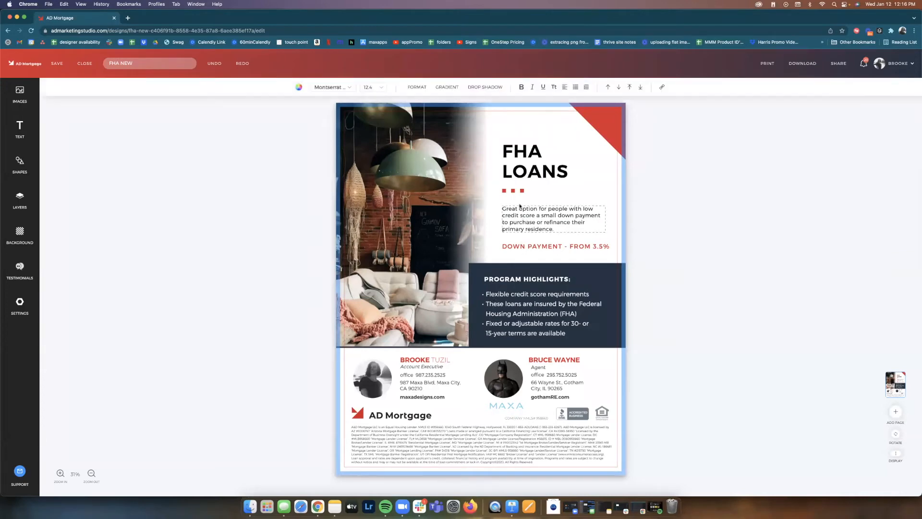
{"action": "left_click", "coordinate": [551, 222]}
{"action": "left_click", "coordinate": [578, 200]}
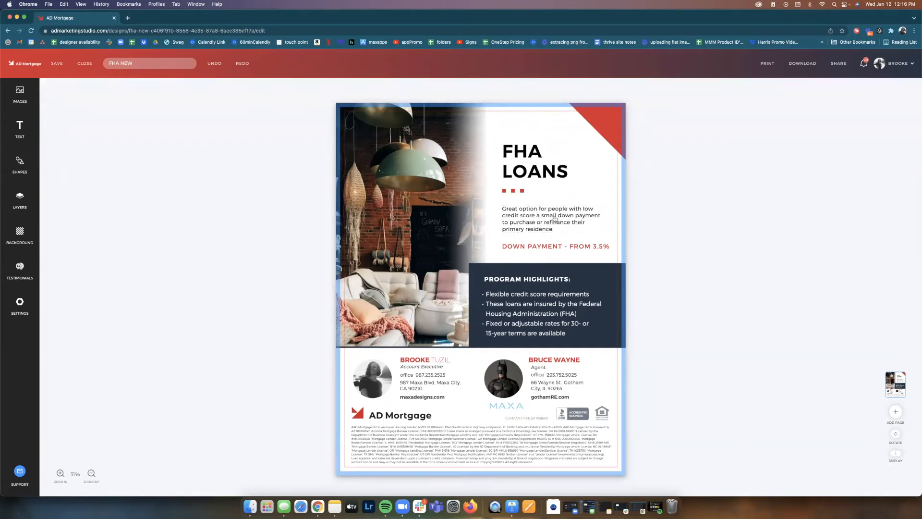
{"action": "left_click", "coordinate": [553, 220]}
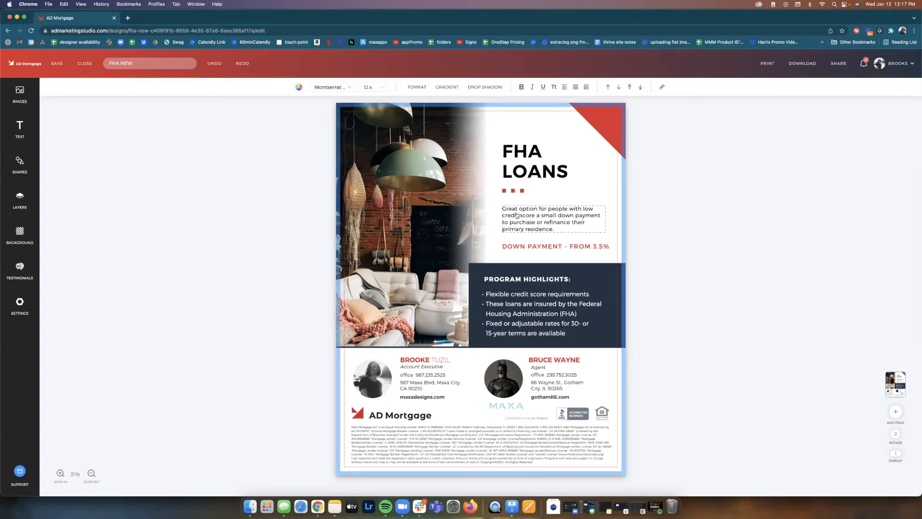
{"action": "left_click", "coordinate": [372, 201]}
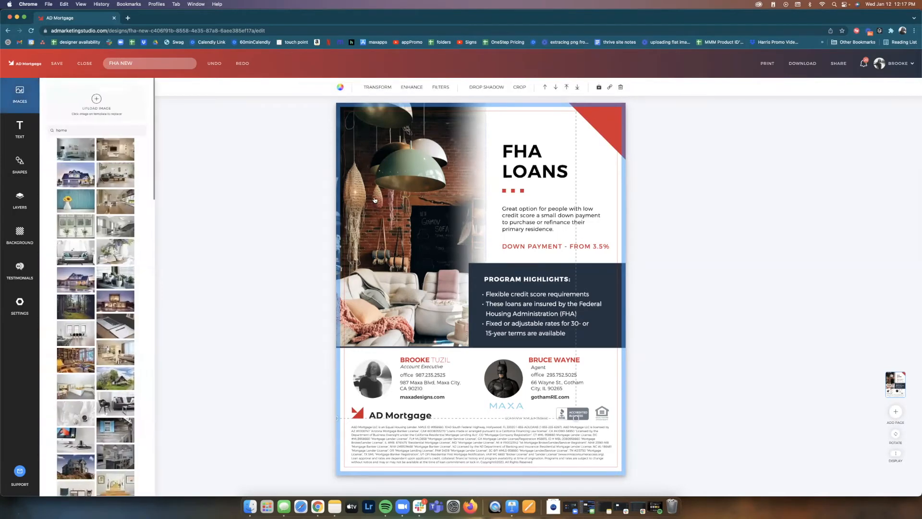
{"action": "left_click", "coordinate": [423, 367]}
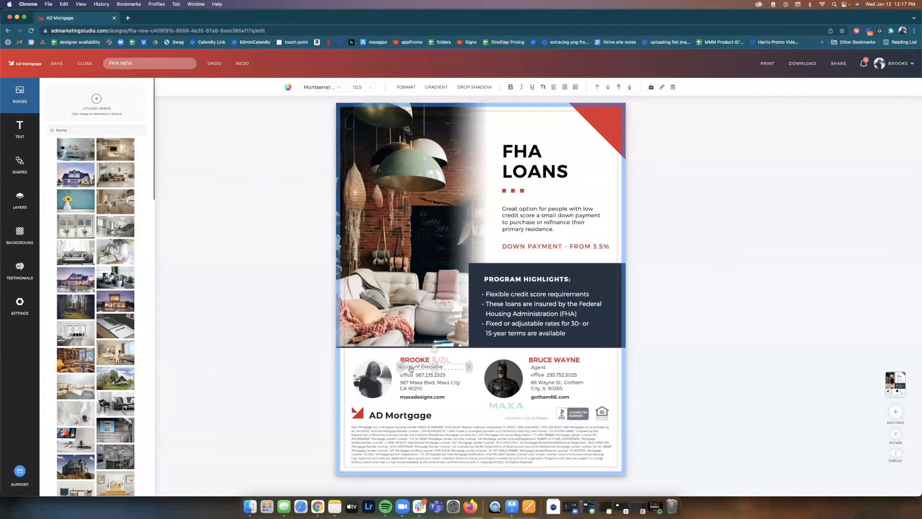
{"action": "left_click", "coordinate": [254, 205]}
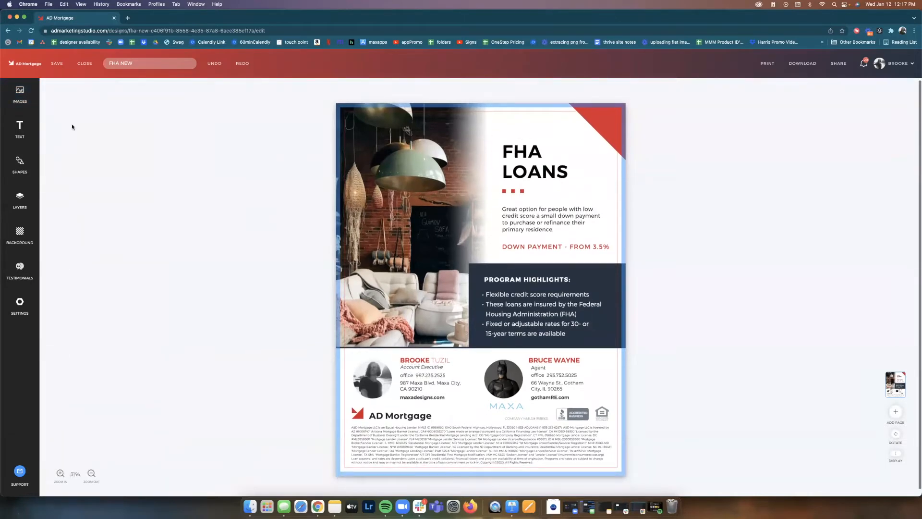
Save the customized FHA NEW flyer design under its existing name
{"action": "left_click", "coordinate": [61, 65]}
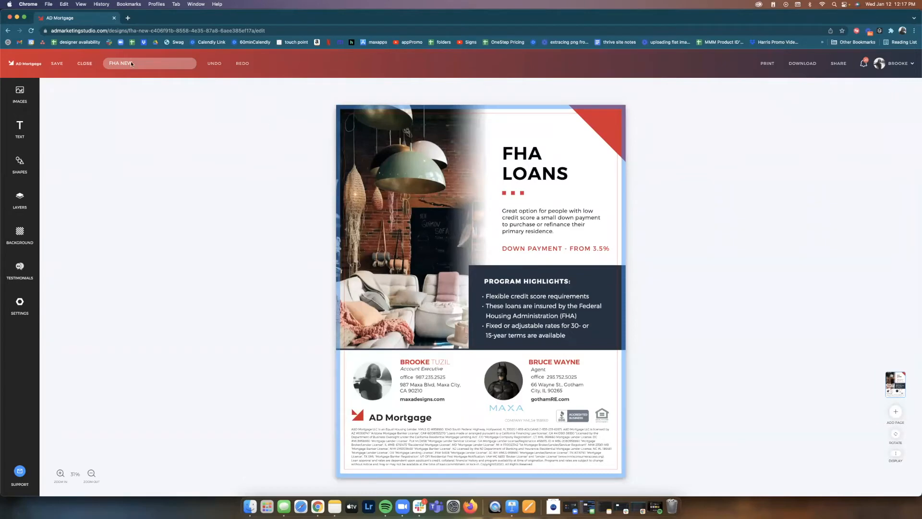
{"action": "key", "text": "shift+alt+Left"}
{"action": "key", "text": "shift+alt+Left"}
Order prints of the flyer, keeping 12pt Gloss Cover paper and a quantity of 25, and add it to the print shop
{"action": "left_click", "coordinate": [770, 64]}
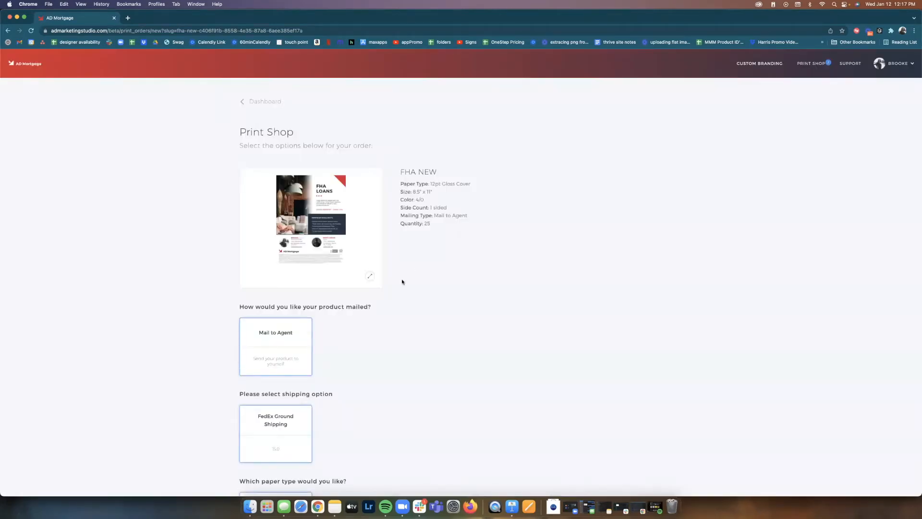
{"action": "scroll", "coordinate": [403, 282], "scroll_direction": "down", "scroll_amount": 8}
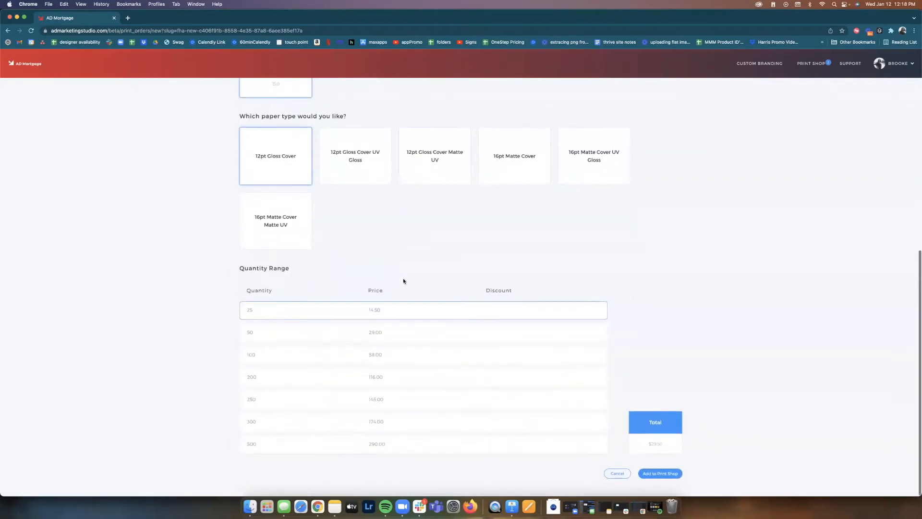
{"action": "scroll", "coordinate": [403, 280], "scroll_direction": "up", "scroll_amount": 2}
{"action": "scroll", "coordinate": [403, 281], "scroll_direction": "down", "scroll_amount": 2}
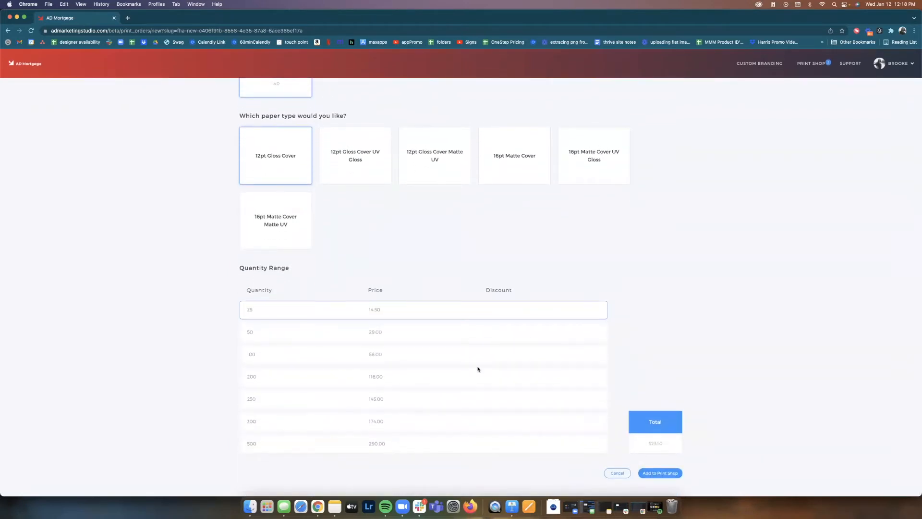
{"action": "left_click", "coordinate": [650, 471]}
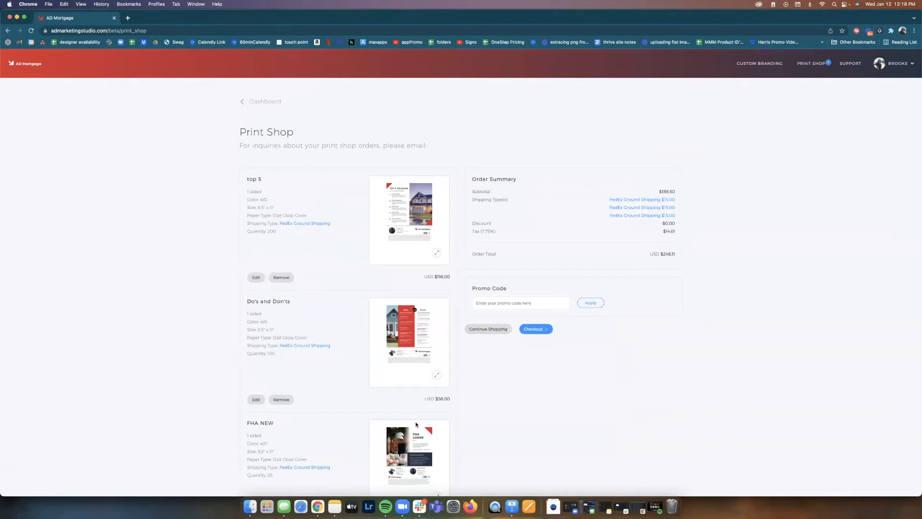
Review the print shop order, continue shopping, and reopen the order to proceed to the checkout's address details
{"action": "scroll", "coordinate": [415, 425], "scroll_direction": "down", "scroll_amount": 2}
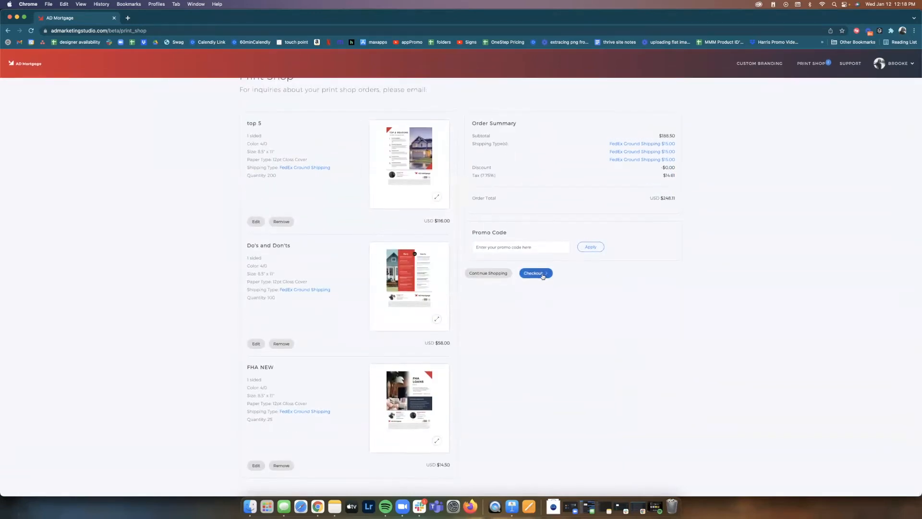
{"action": "left_click", "coordinate": [483, 275]}
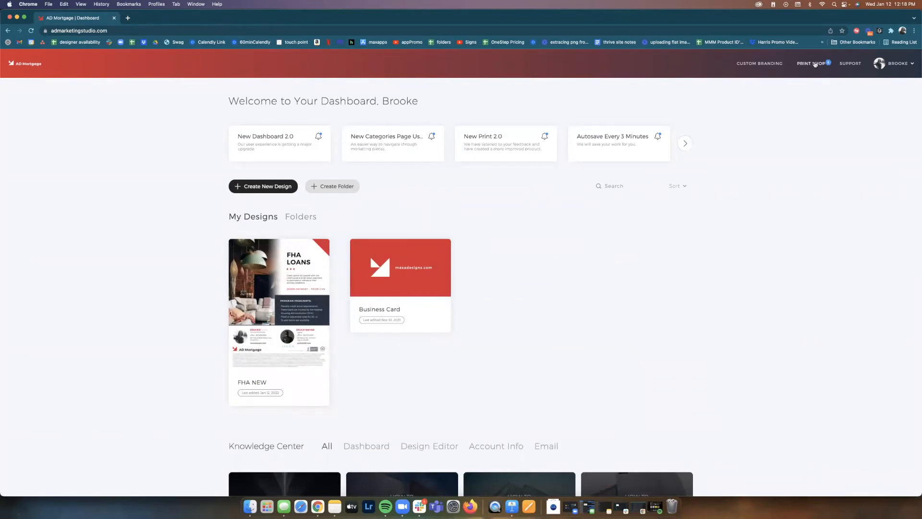
{"action": "left_click", "coordinate": [825, 63]}
{"action": "left_click", "coordinate": [546, 330]}
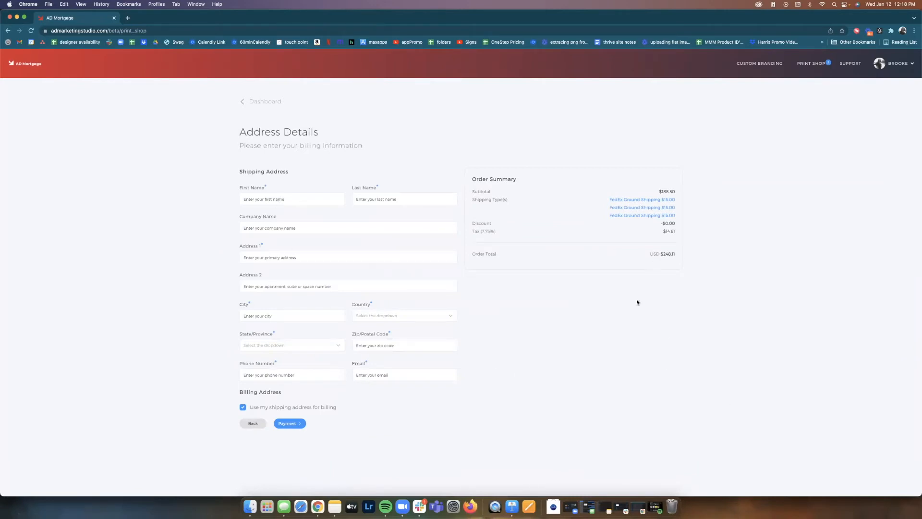
Return to the dashboard without checking out and view the printing and support contact options
{"action": "left_click", "coordinate": [262, 101]}
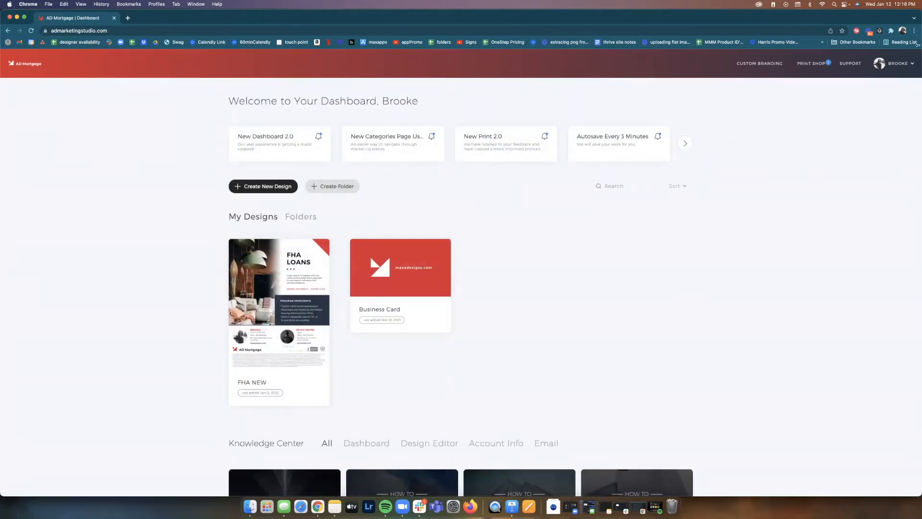
{"action": "left_click", "coordinate": [853, 63]}
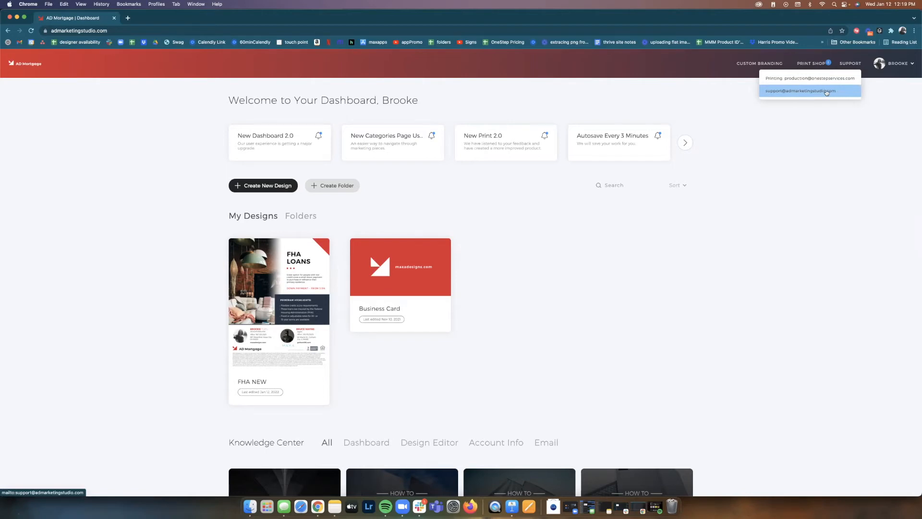
{"action": "left_click", "coordinate": [786, 160]}
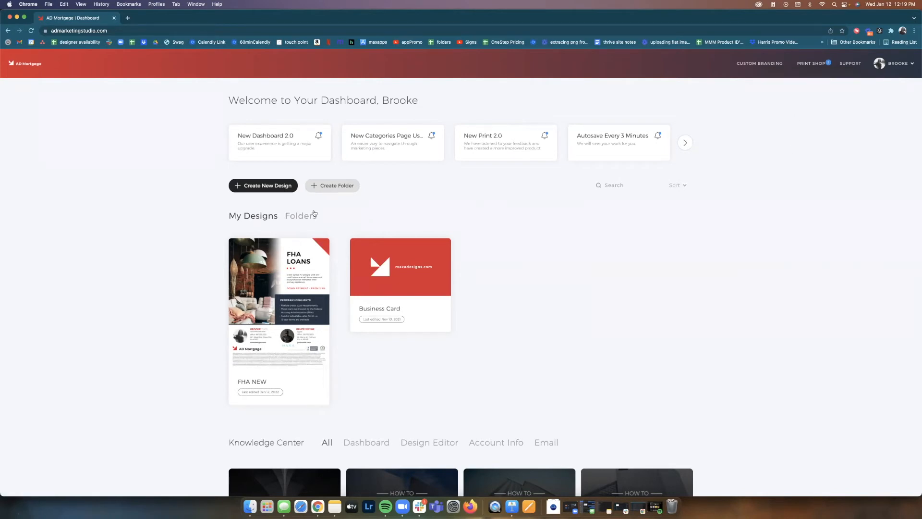
Browse the Social Media Posts templates and create a new design from the Happy New Year template
{"action": "left_click", "coordinate": [261, 187]}
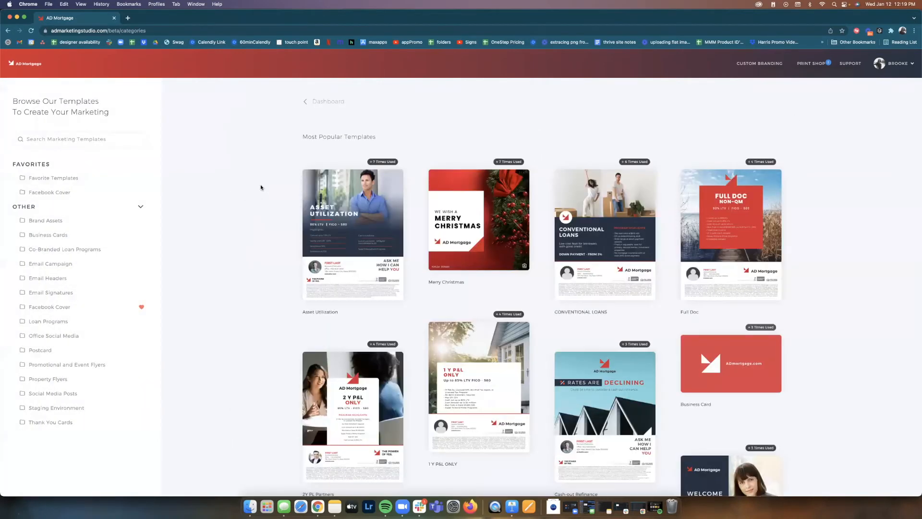
{"action": "left_click", "coordinate": [50, 393]}
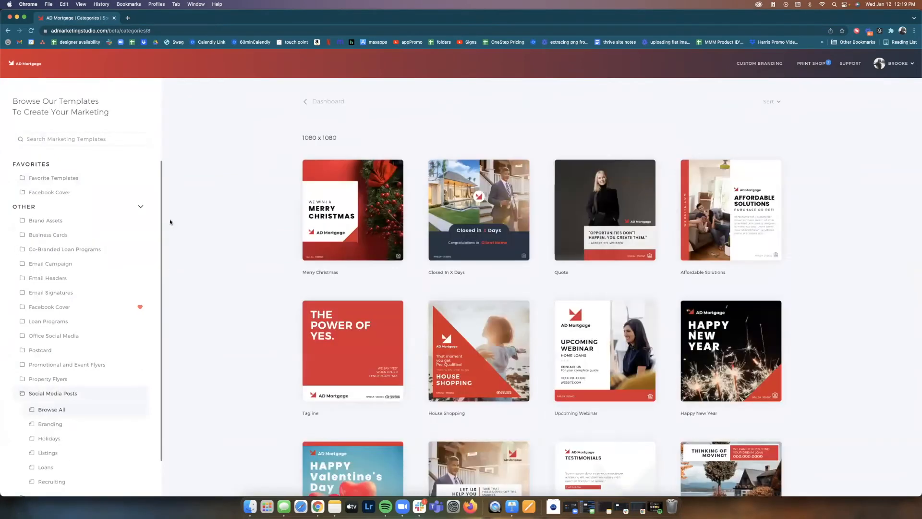
{"action": "scroll", "coordinate": [384, 338], "scroll_direction": "down", "scroll_amount": 1}
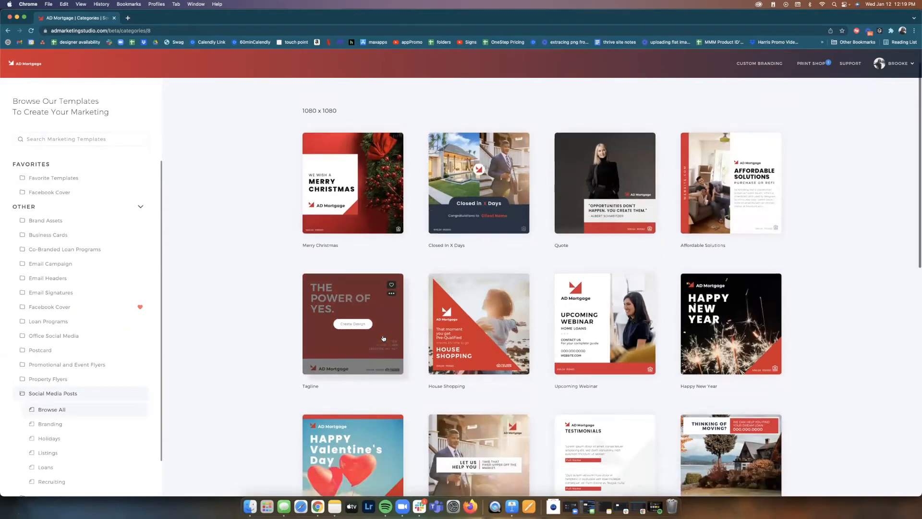
{"action": "scroll", "coordinate": [383, 338], "scroll_direction": "down", "scroll_amount": 10}
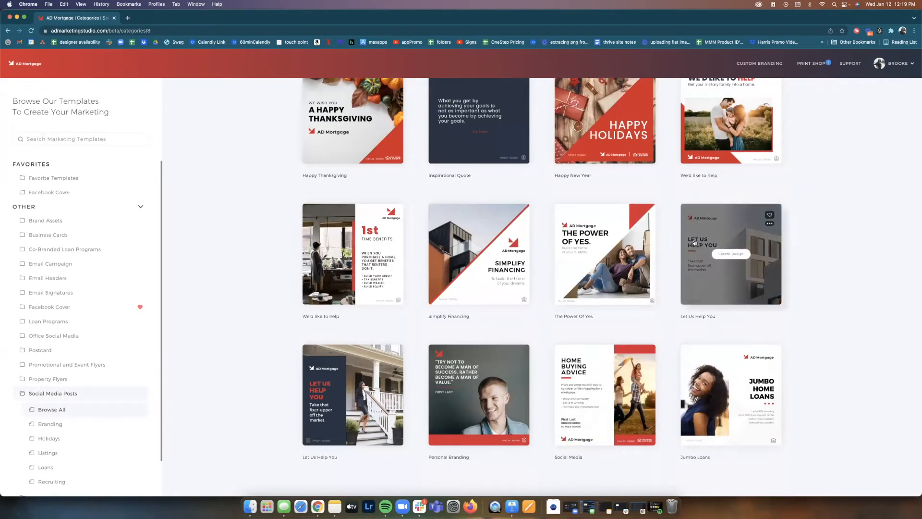
{"action": "scroll", "coordinate": [617, 334], "scroll_direction": "up", "scroll_amount": 1}
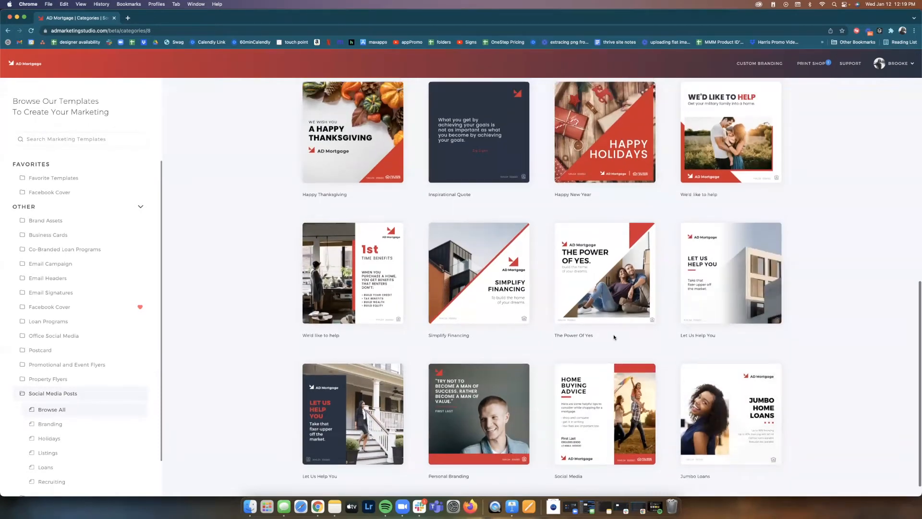
{"action": "scroll", "coordinate": [614, 337], "scroll_direction": "up", "scroll_amount": 5}
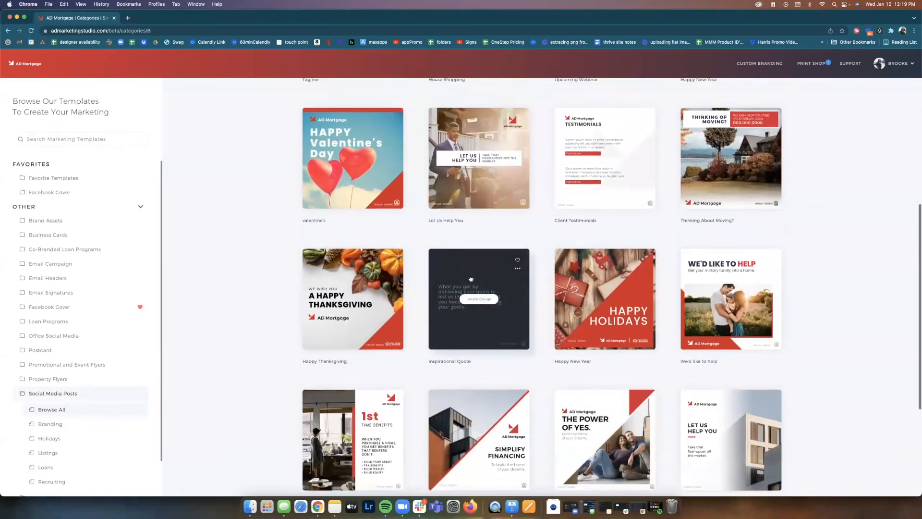
{"action": "scroll", "coordinate": [470, 278], "scroll_direction": "up", "scroll_amount": 5}
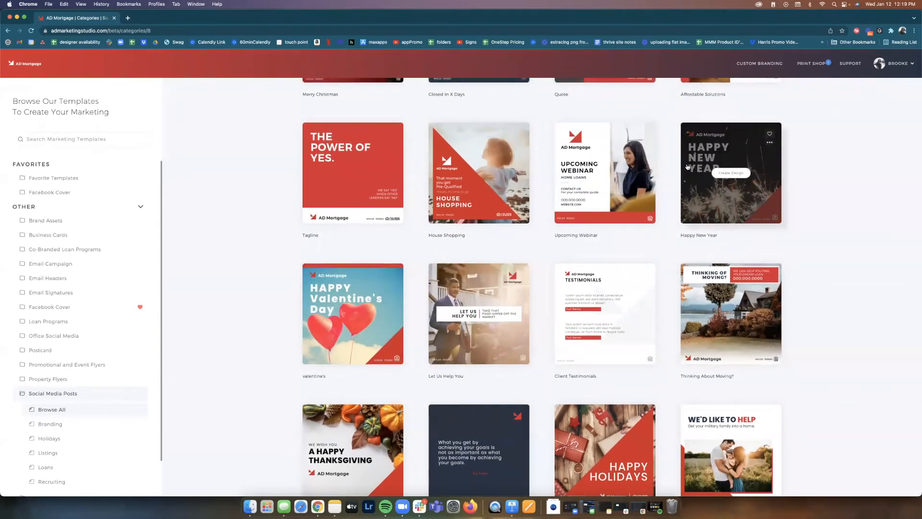
{"action": "left_click", "coordinate": [718, 172]}
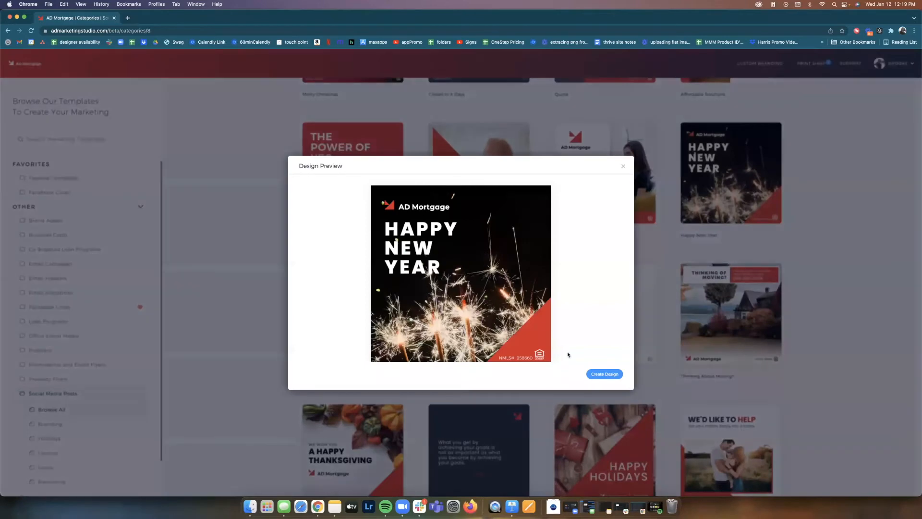
{"action": "left_click", "coordinate": [594, 374]}
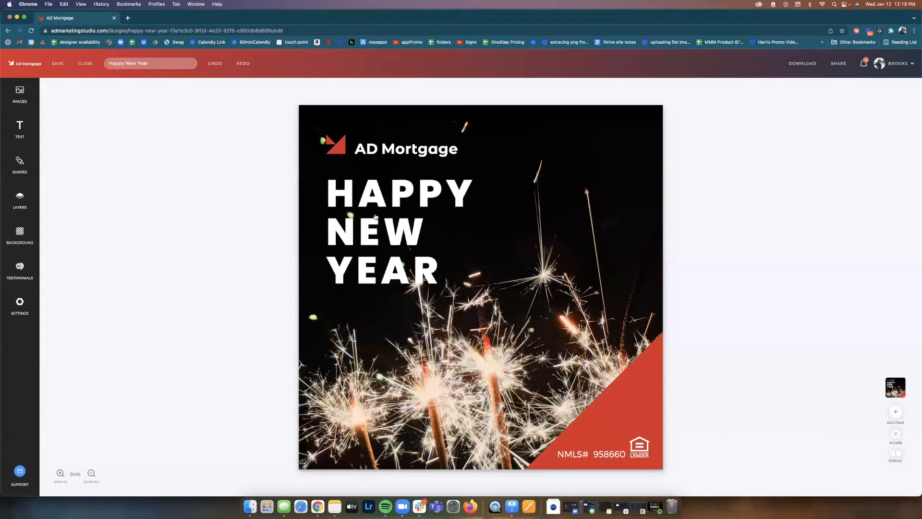
Replace the "HAPPY NEW YEAR" headline with "we travel not to escape life but for life not to esscape us"
{"action": "left_click", "coordinate": [375, 217]}
{"action": "left_click_drag", "start_coordinate": [438, 276], "coordinate": [328, 190]}
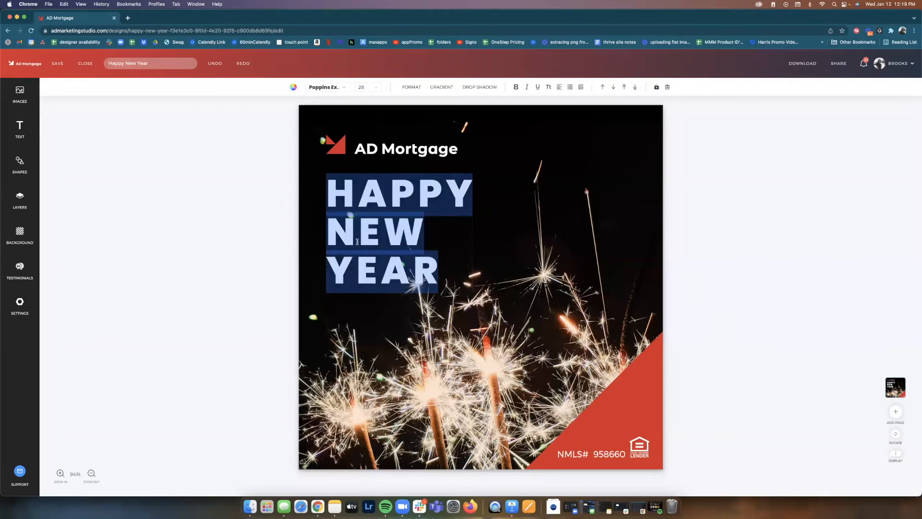
{"action": "type", "text": "we"}
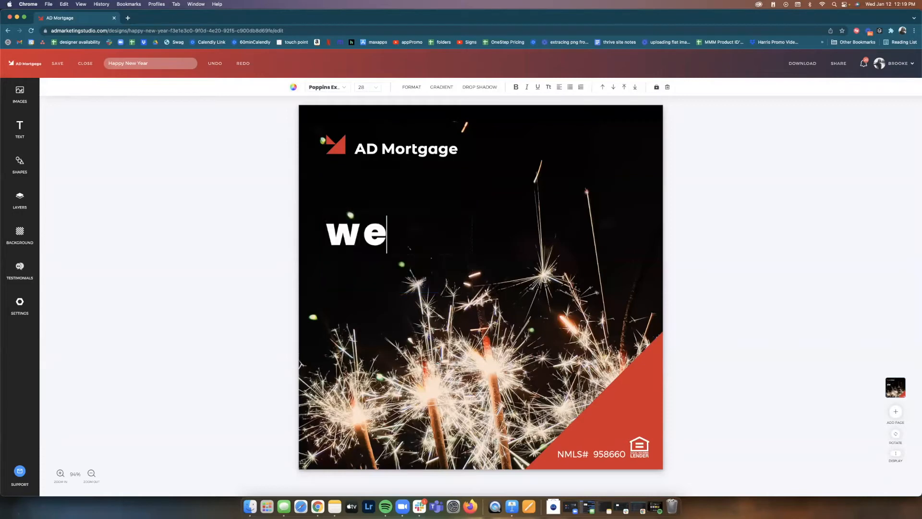
{"action": "type", "text": " travel not to es"}
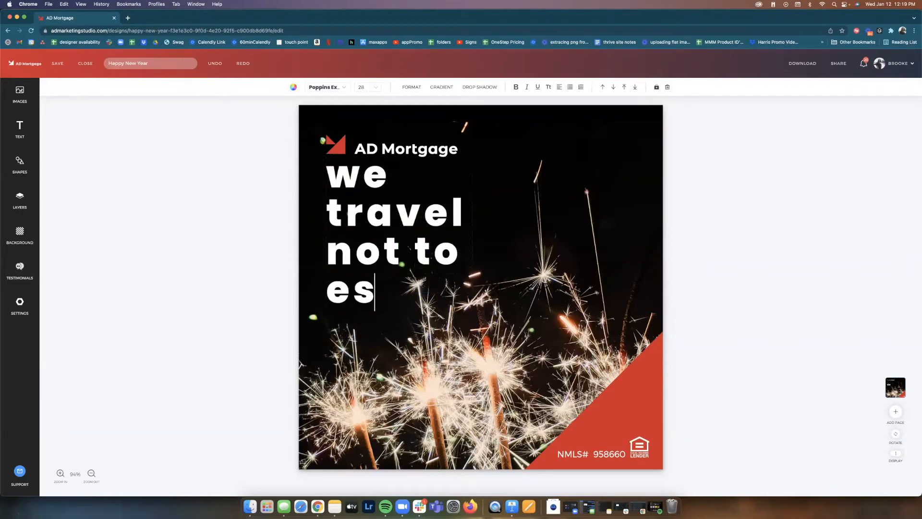
{"action": "type", "text": "cape life but for li"}
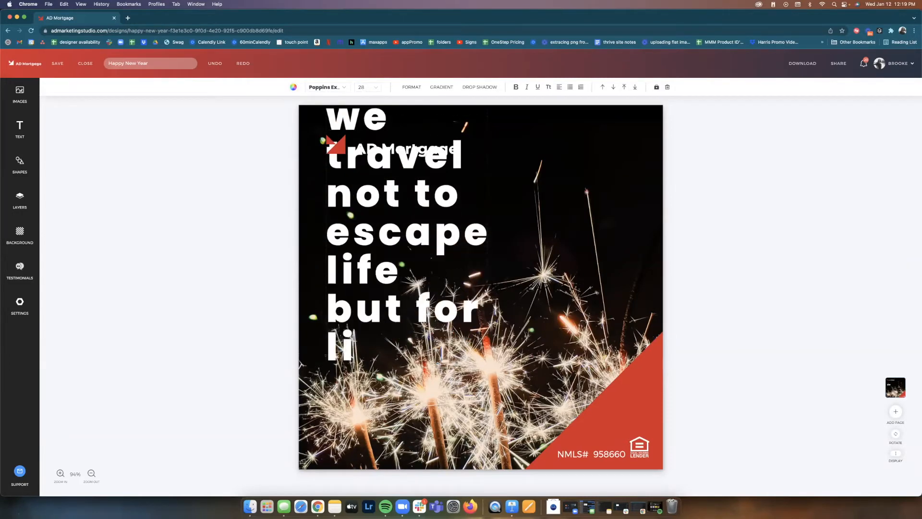
{"action": "type", "text": "fe not to esscape us"}
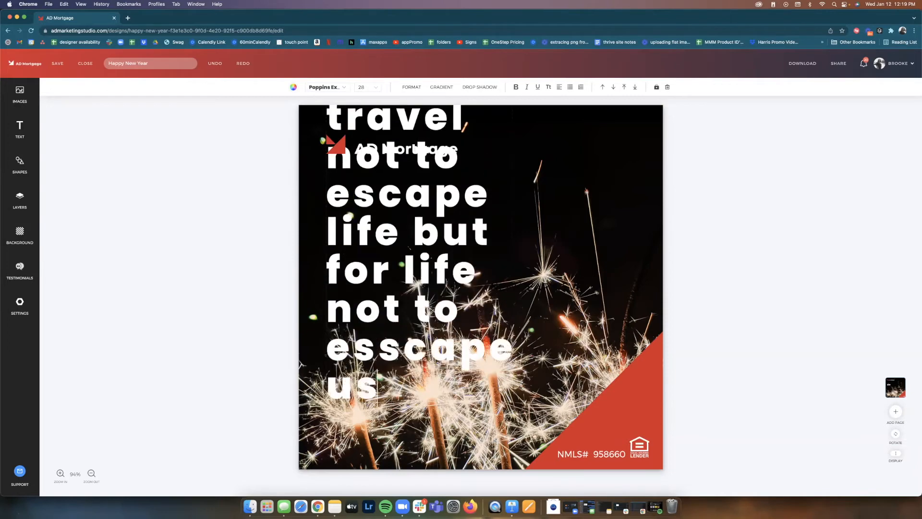
Set the quote's font to Montserrat at size 16 and place it just below the AD Mortgage logo
{"action": "left_click", "coordinate": [270, 183]}
{"action": "left_click", "coordinate": [395, 224]}
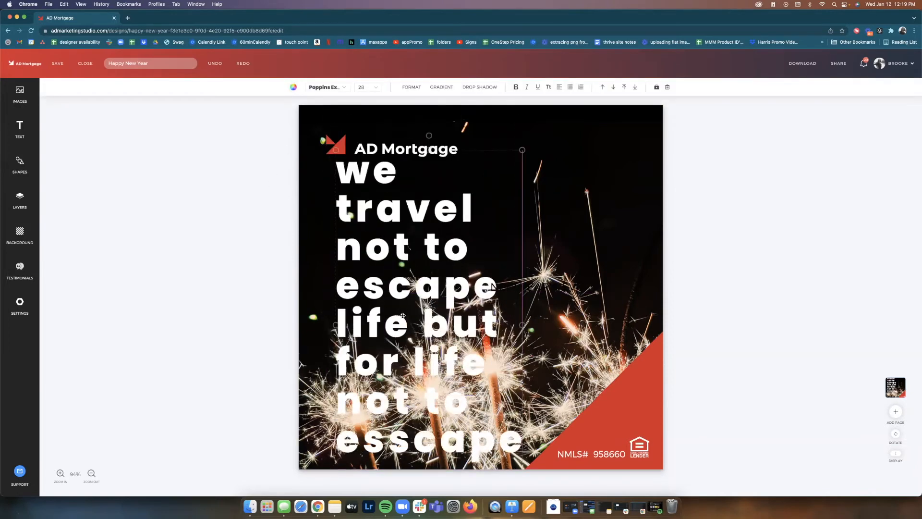
{"action": "left_click", "coordinate": [342, 86]}
{"action": "left_click", "coordinate": [330, 106]}
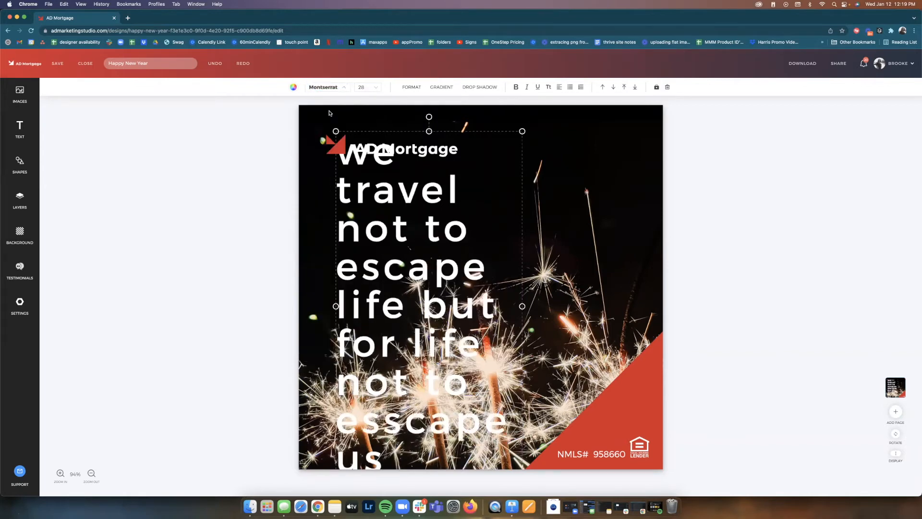
{"action": "left_click", "coordinate": [378, 88]}
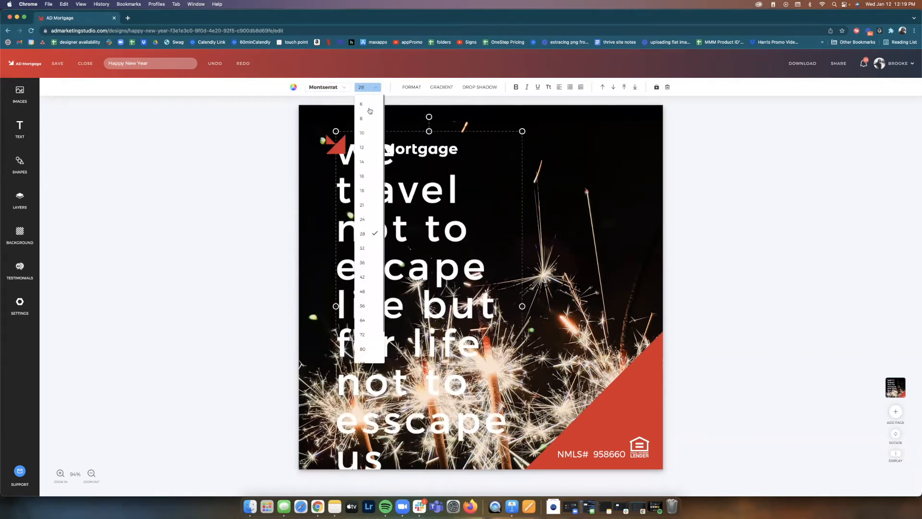
{"action": "left_click", "coordinate": [364, 176]}
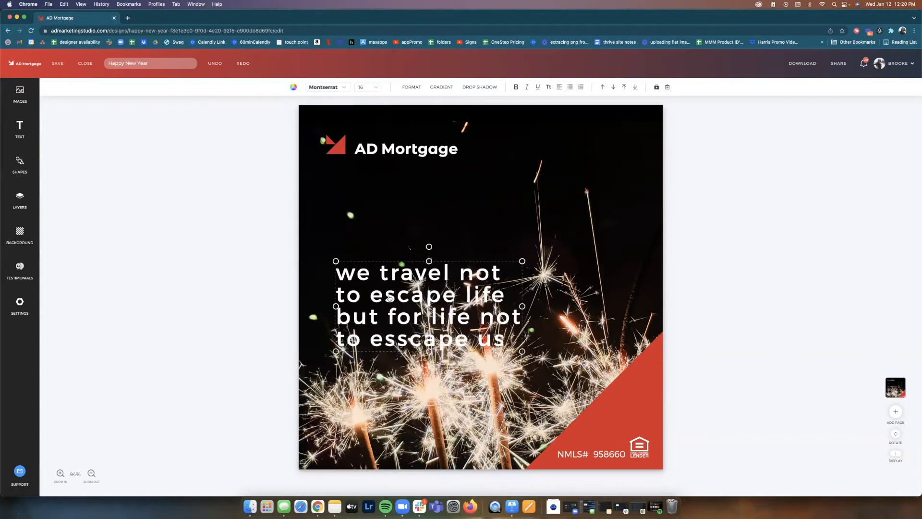
{"action": "left_click_drag", "start_coordinate": [389, 298], "coordinate": [376, 216]}
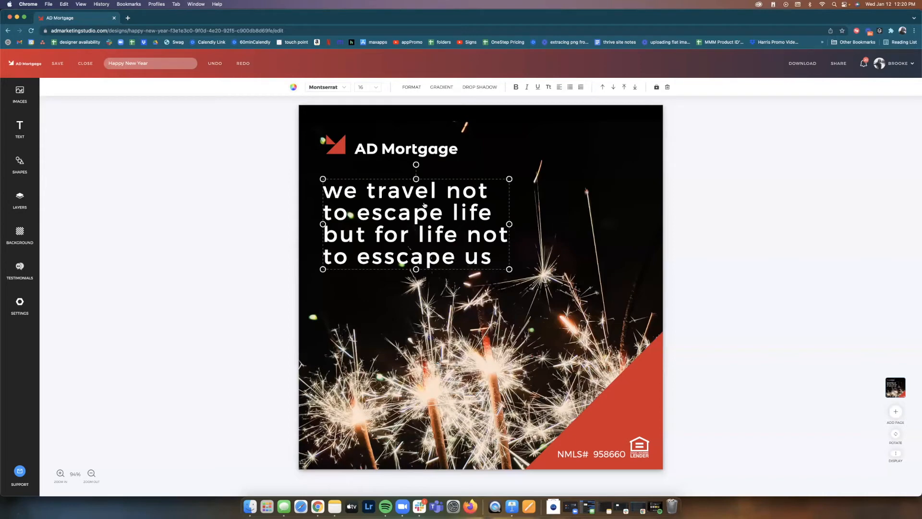
Search the copyright-free images for "travel", replace the sparkler photo with the palm tree hanging-chair beach picture, and shift it slightly upward
{"action": "left_click", "coordinate": [440, 330]}
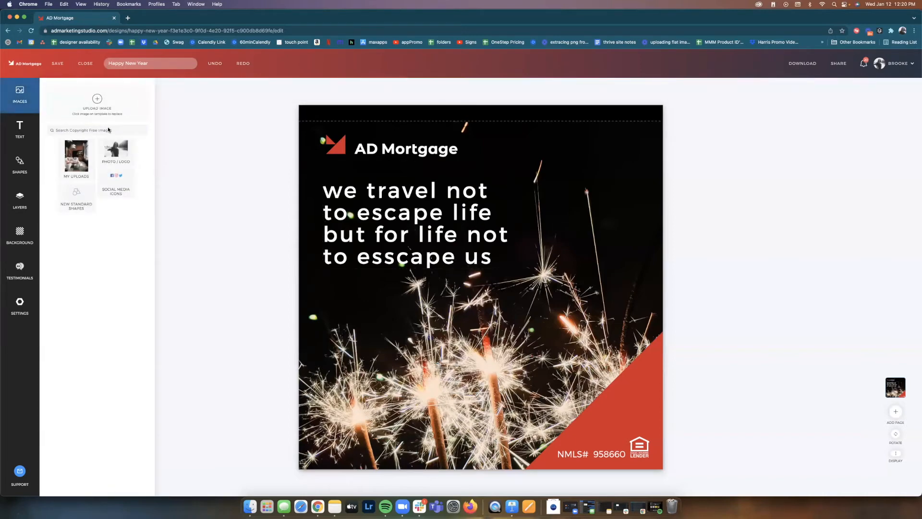
{"action": "type", "text": "travel"}
{"action": "key", "text": "Return"}
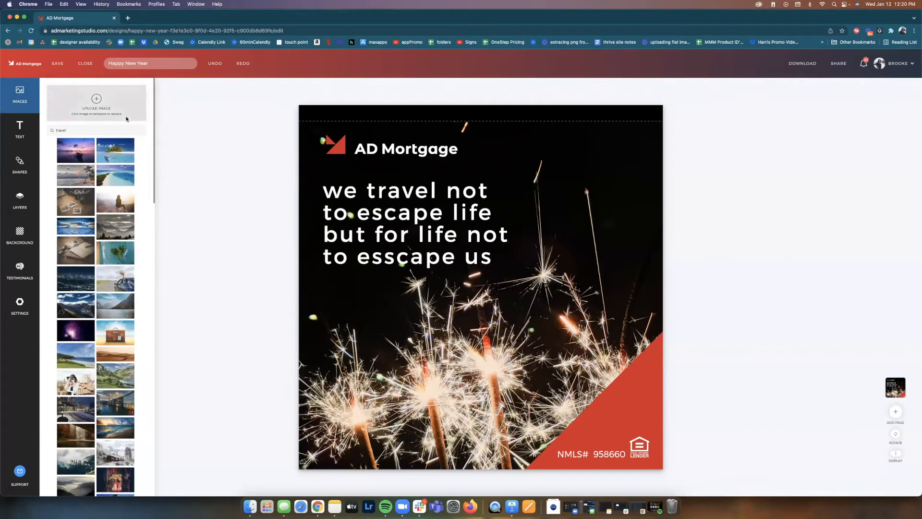
{"action": "scroll", "coordinate": [123, 225], "scroll_direction": "down", "scroll_amount": 1}
{"action": "scroll", "coordinate": [124, 227], "scroll_direction": "down", "scroll_amount": 5}
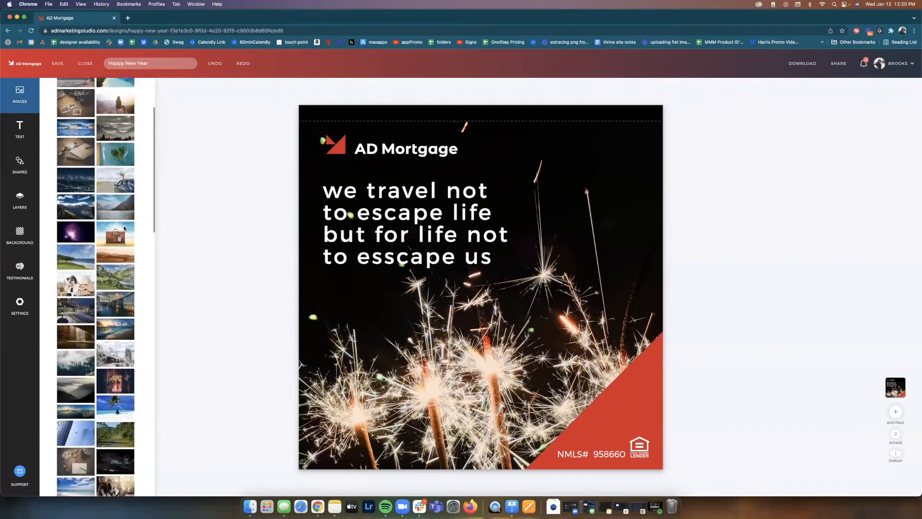
{"action": "scroll", "coordinate": [124, 227], "scroll_direction": "down", "scroll_amount": 2}
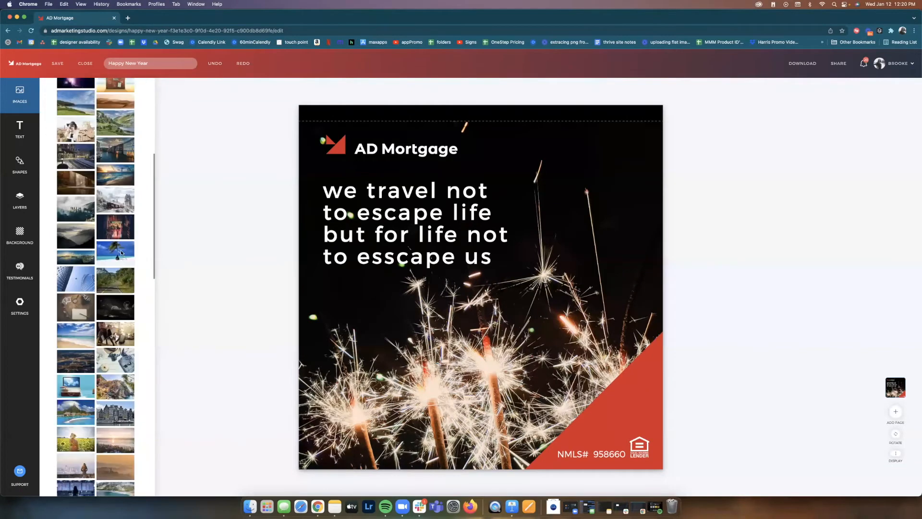
{"action": "left_click", "coordinate": [117, 252]}
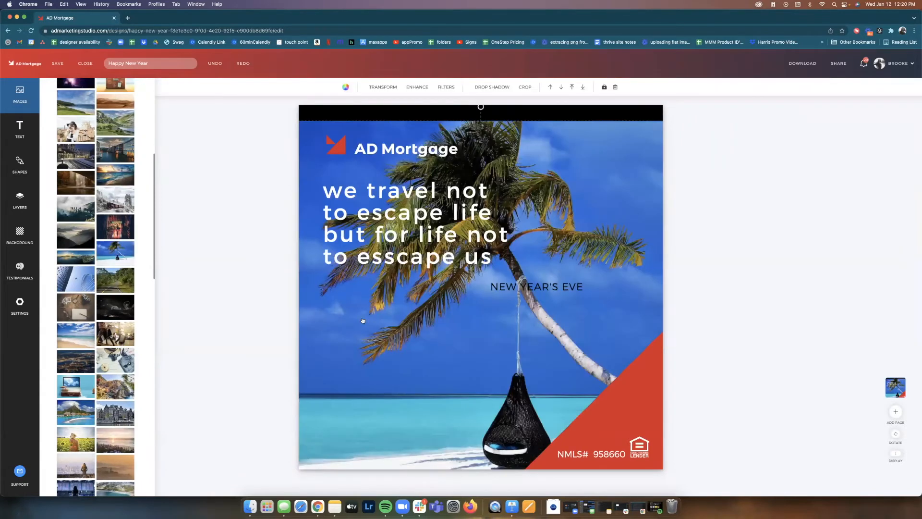
{"action": "left_click_drag", "start_coordinate": [365, 321], "coordinate": [367, 301]}
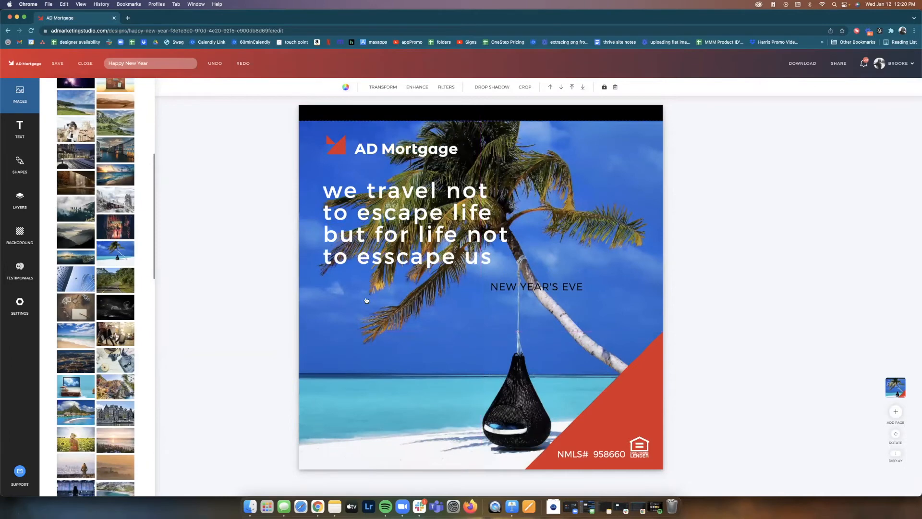
Delete the "NEW YEAR'S EVE" text and move the quote down over the sea, beside the hanging chair
{"action": "left_click", "coordinate": [553, 289]}
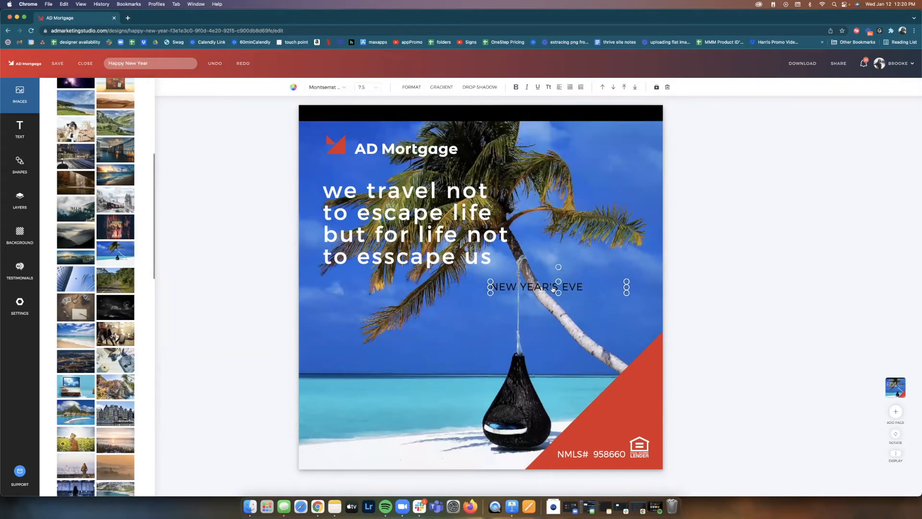
{"action": "key", "text": "BackSpace"}
{"action": "left_click_drag", "start_coordinate": [354, 291], "coordinate": [355, 294]}
{"action": "left_click_drag", "start_coordinate": [370, 212], "coordinate": [358, 412]}
{"action": "left_click_drag", "start_coordinate": [373, 259], "coordinate": [379, 257]}
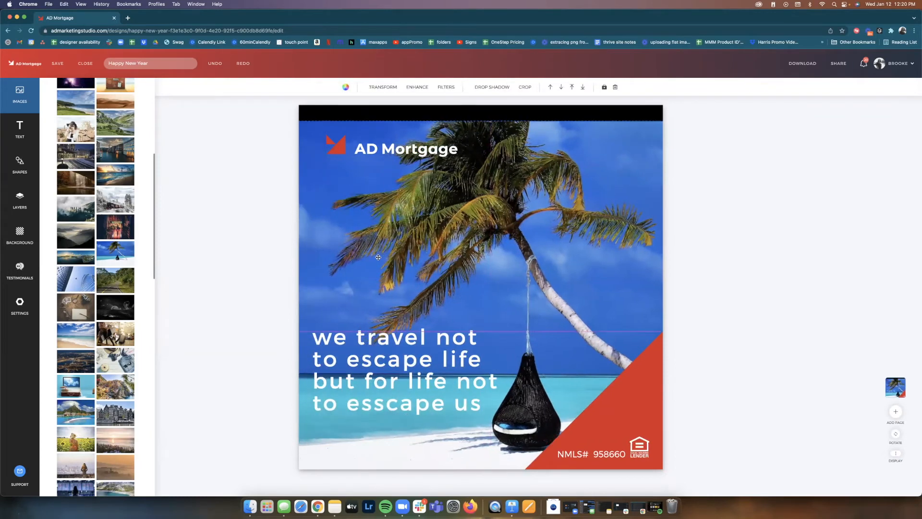
{"action": "left_click_drag", "start_coordinate": [366, 342], "coordinate": [366, 348]}
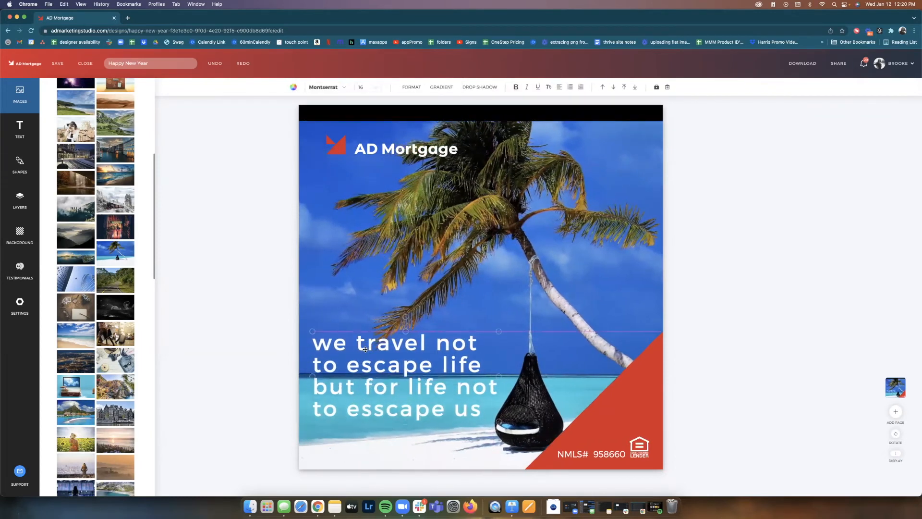
Set the quote's font size to 14 and change the first "life" to Montserrat Thin
{"action": "left_click", "coordinate": [368, 87]}
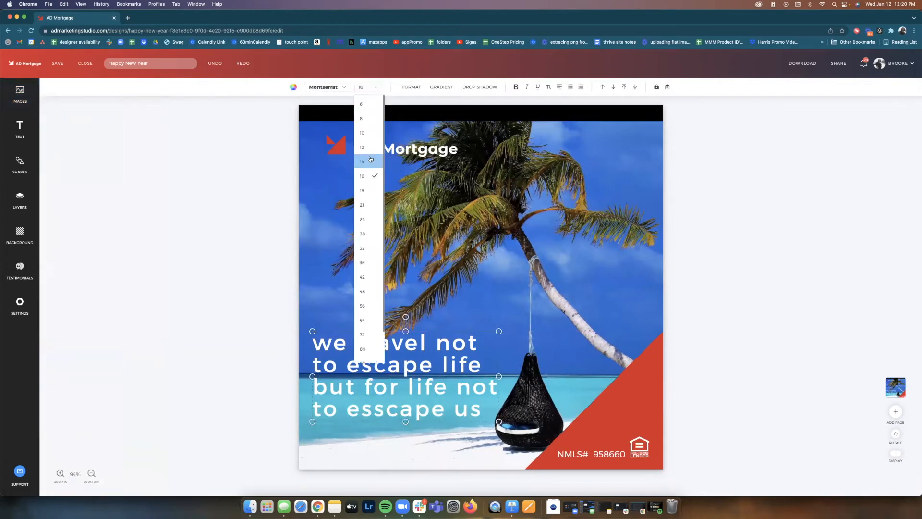
{"action": "left_click", "coordinate": [370, 160]}
{"action": "left_click", "coordinate": [391, 358]}
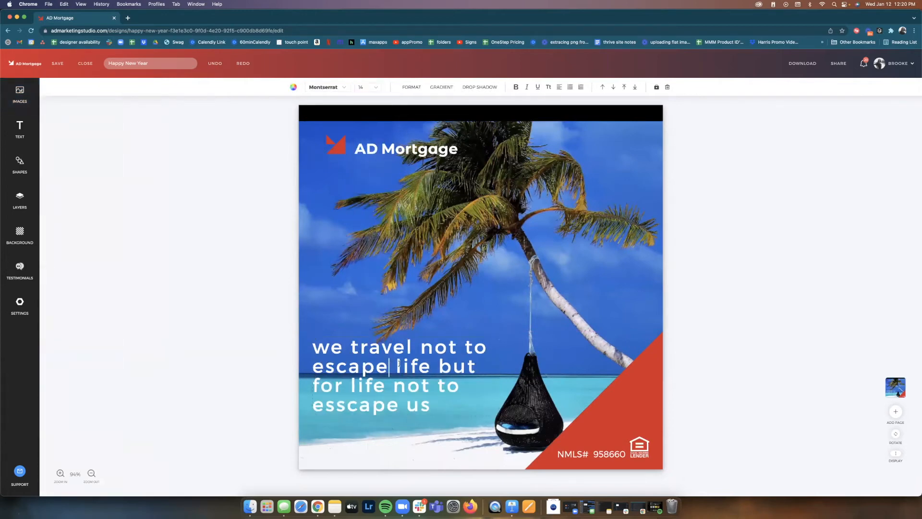
{"action": "left_click_drag", "start_coordinate": [398, 363], "coordinate": [431, 365]}
{"action": "left_click", "coordinate": [345, 88]}
{"action": "scroll", "coordinate": [340, 182], "scroll_direction": "down", "scroll_amount": 5}
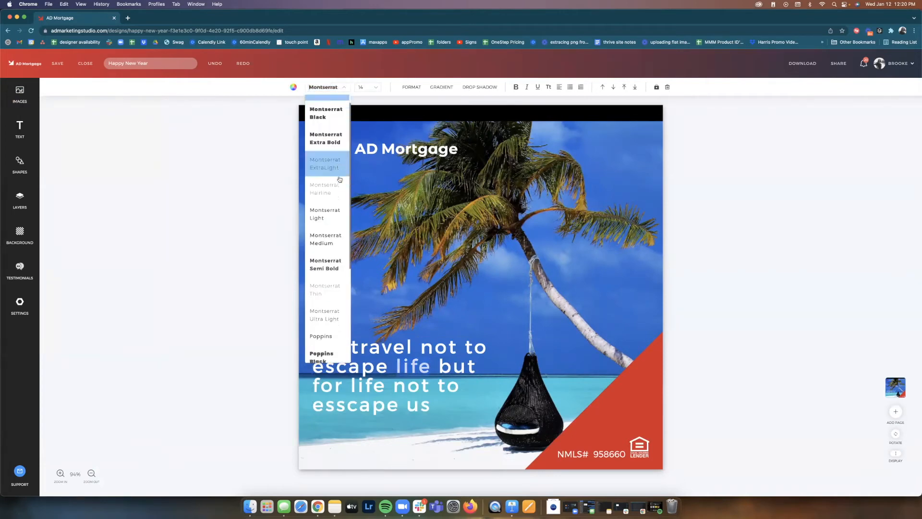
{"action": "scroll", "coordinate": [339, 188], "scroll_direction": "up", "scroll_amount": 3}
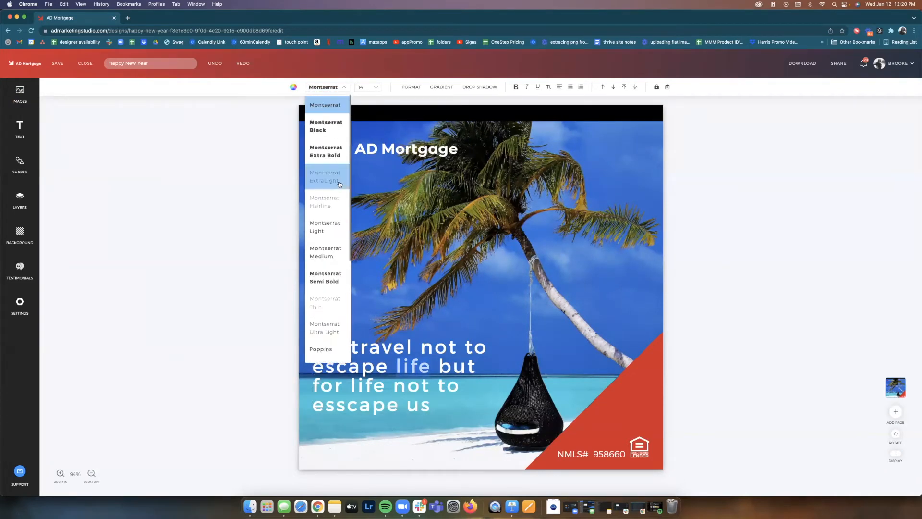
{"action": "left_click", "coordinate": [333, 300]}
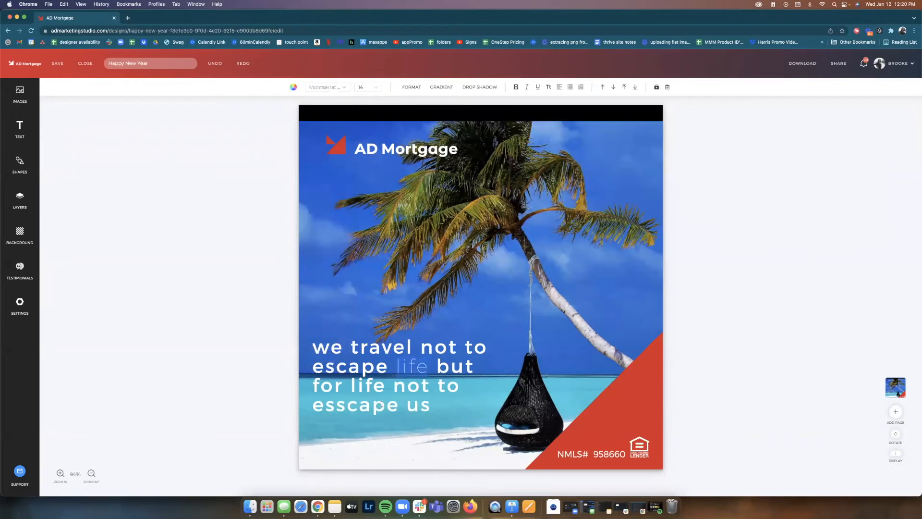
Change the second "life" and the word "travel" in the quote to a very thin Montserrat style
{"action": "left_click_drag", "start_coordinate": [385, 386], "coordinate": [363, 385]}
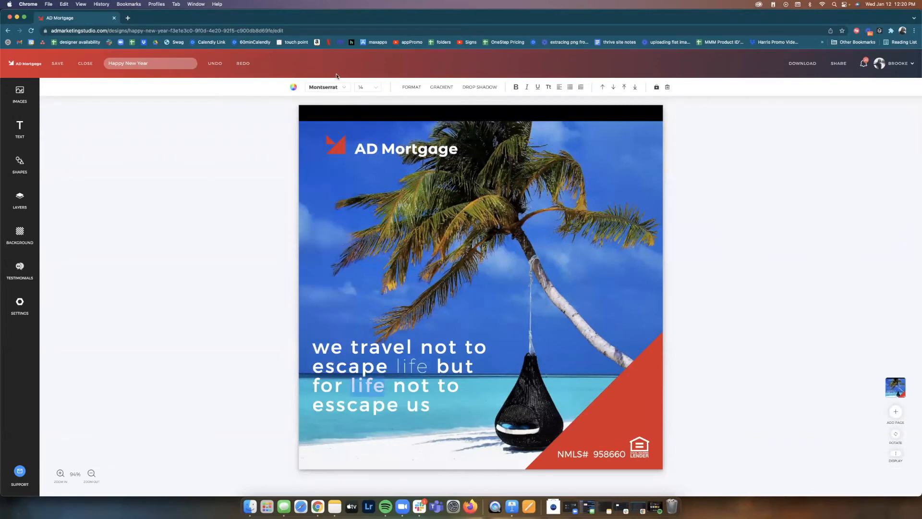
{"action": "left_click", "coordinate": [327, 87]}
{"action": "left_click", "coordinate": [336, 201]}
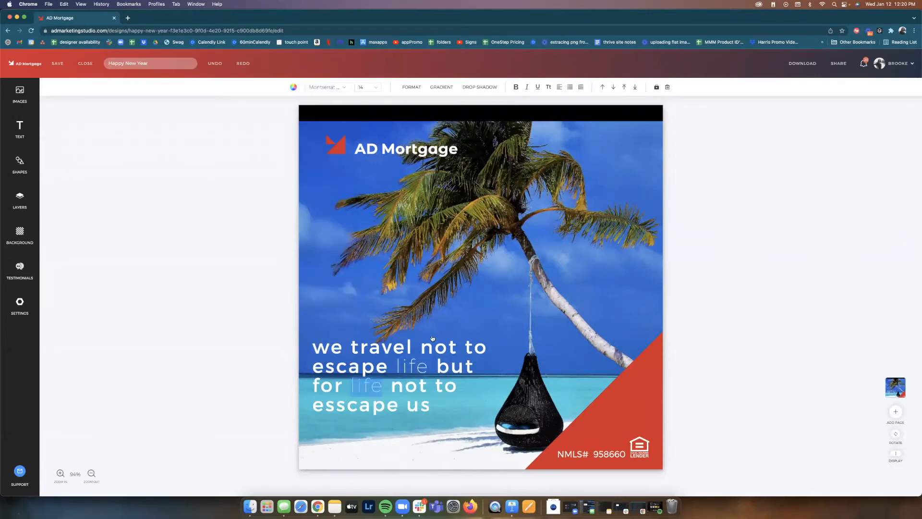
{"action": "left_click_drag", "start_coordinate": [413, 347], "coordinate": [350, 347]}
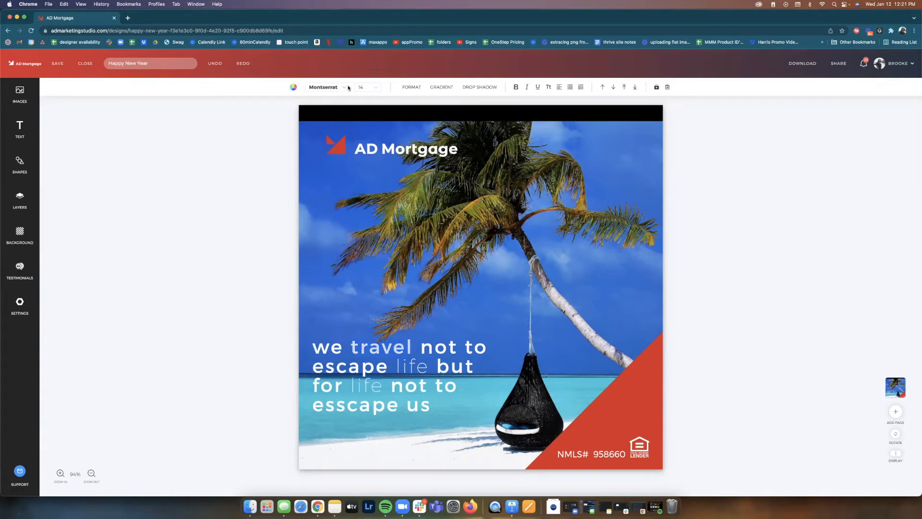
{"action": "left_click", "coordinate": [348, 87]}
{"action": "left_click", "coordinate": [336, 201]}
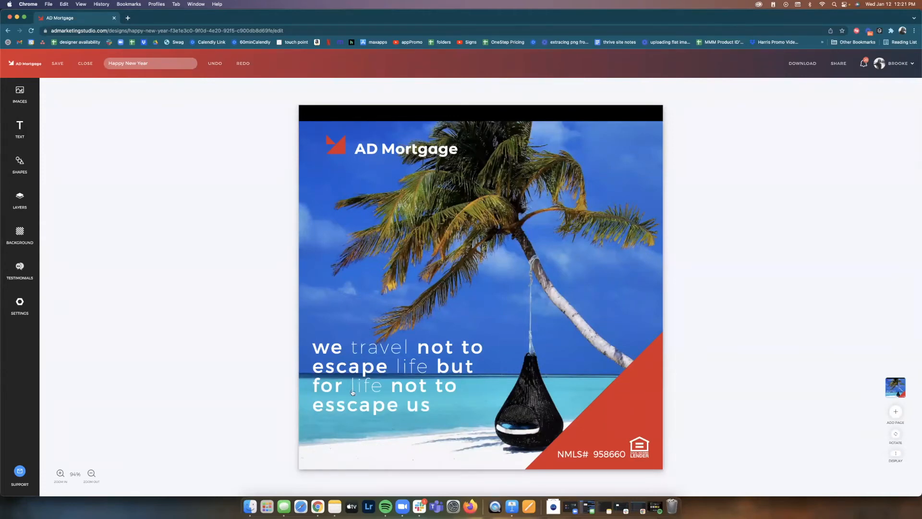
Replace the beach photo with the picture of a hat held out of a car window and move the quote up over the clouds
{"action": "left_click", "coordinate": [451, 226]}
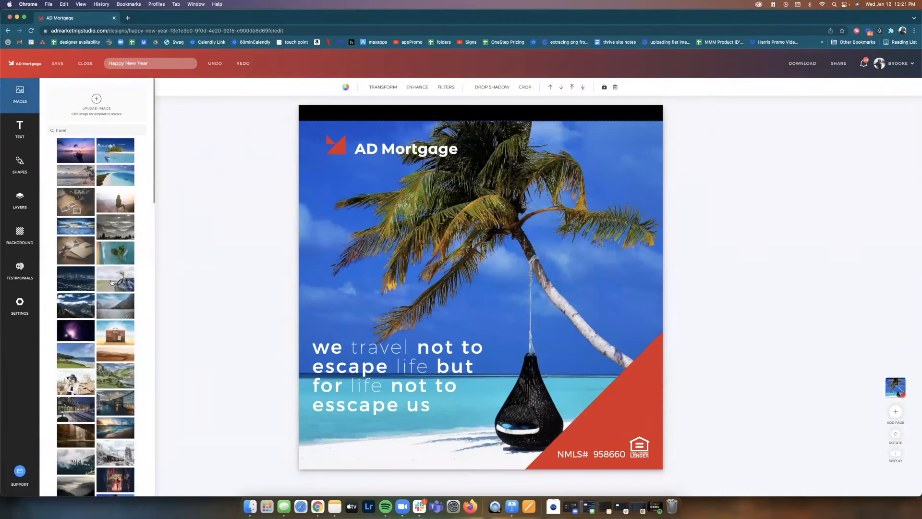
{"action": "left_click", "coordinate": [112, 281]}
{"action": "left_click_drag", "start_coordinate": [455, 212], "coordinate": [443, 209]}
{"action": "left_click_drag", "start_coordinate": [379, 378], "coordinate": [377, 280]}
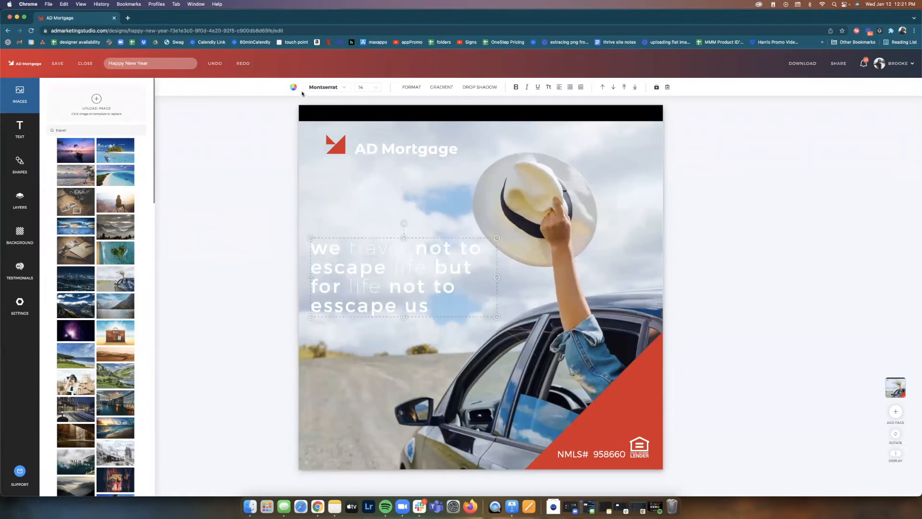
Color the whole quote in the black brand color and the second "life" in the red brand color
{"action": "left_click", "coordinate": [294, 87]}
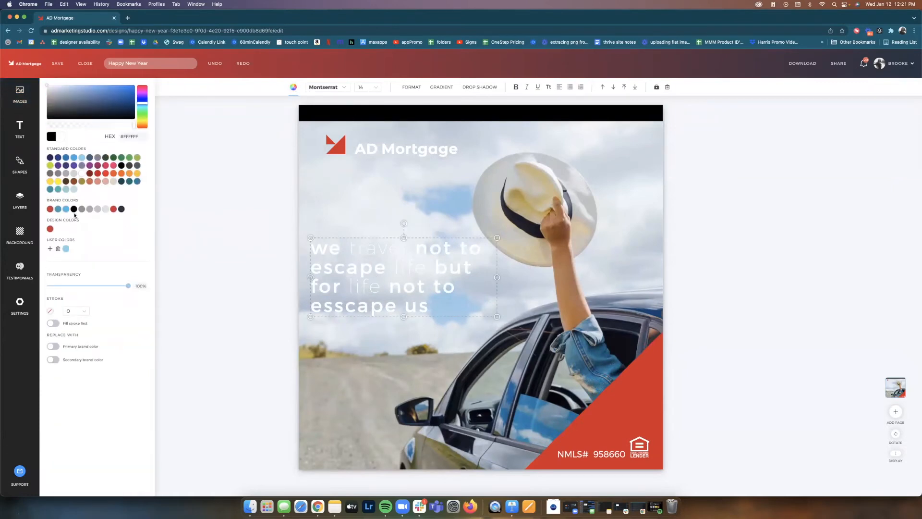
{"action": "left_click", "coordinate": [74, 210]}
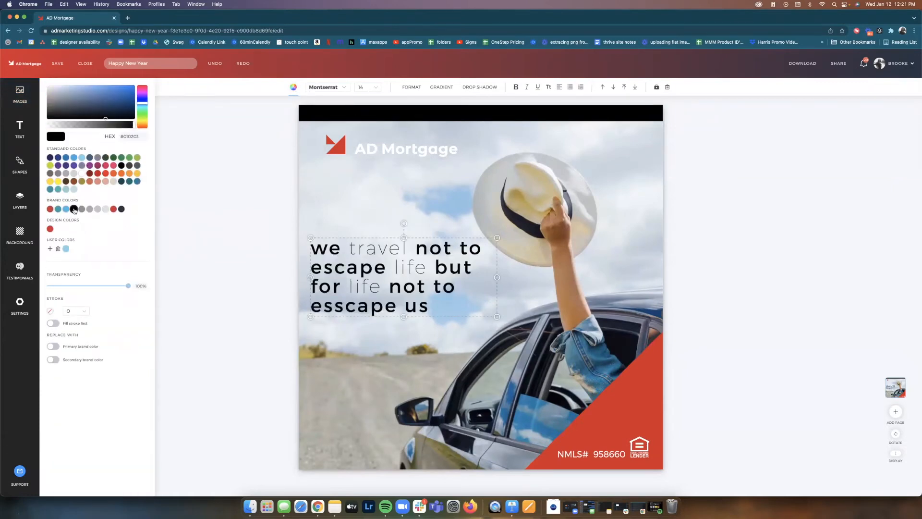
{"action": "left_click", "coordinate": [378, 289]}
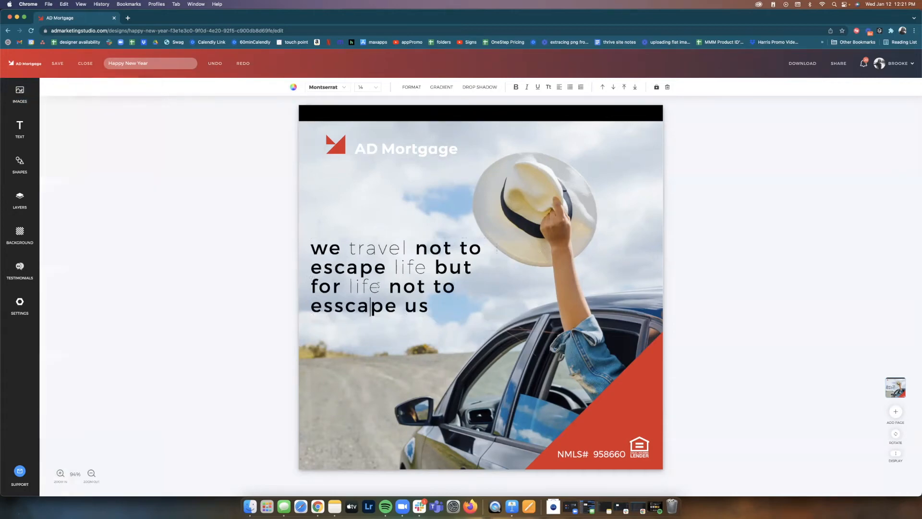
{"action": "left_click_drag", "start_coordinate": [380, 287], "coordinate": [350, 284]}
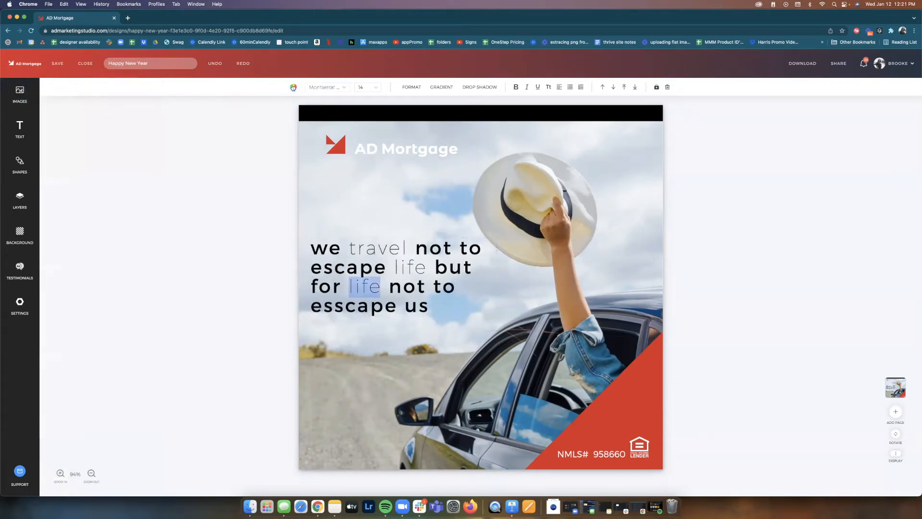
{"action": "left_click", "coordinate": [294, 87]}
{"action": "left_click", "coordinate": [51, 210]}
{"action": "left_click", "coordinate": [281, 322]}
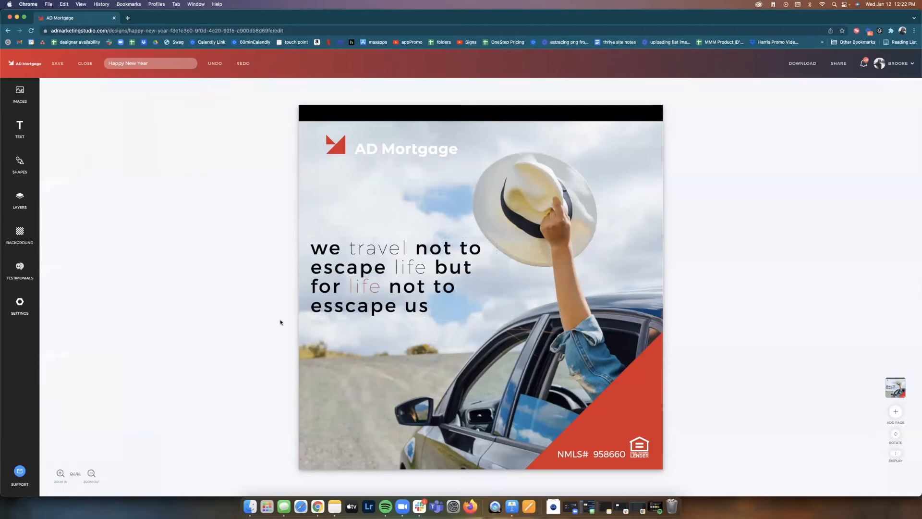
Rename the design as "travel quote" and start saving it
{"action": "left_click", "coordinate": [139, 62]}
{"action": "type", "text": "bravel quote"}
{"action": "left_click", "coordinate": [58, 64]}
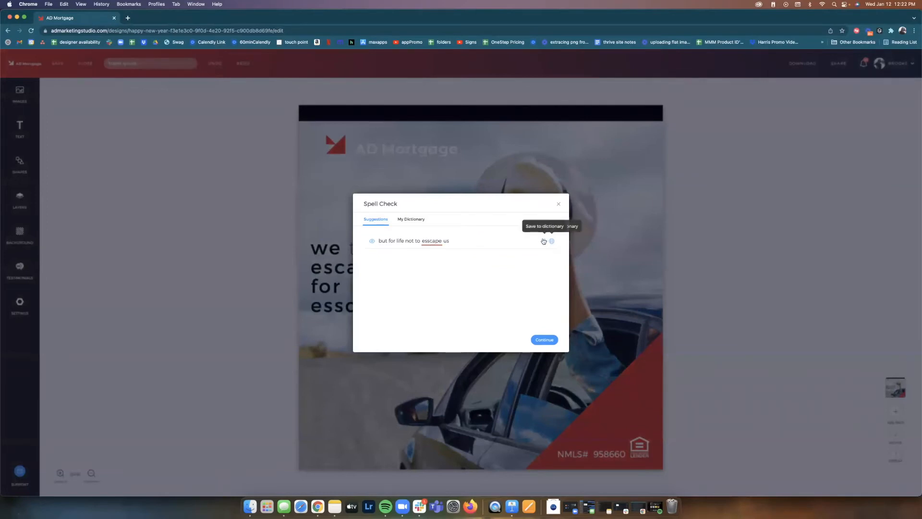
Correct "esscape" to "escape" in the spell check, finish saving, and close the design to return to the dashboard
{"action": "left_click", "coordinate": [428, 241]}
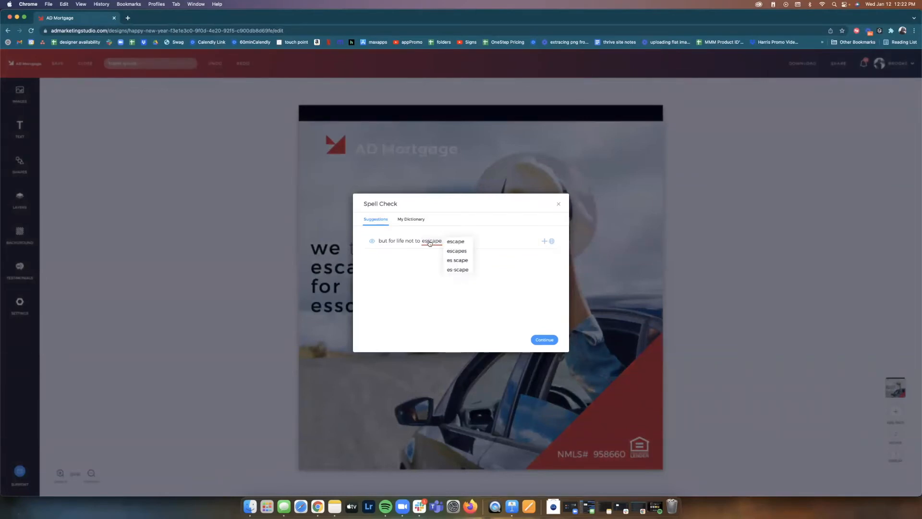
{"action": "left_click", "coordinate": [456, 241]}
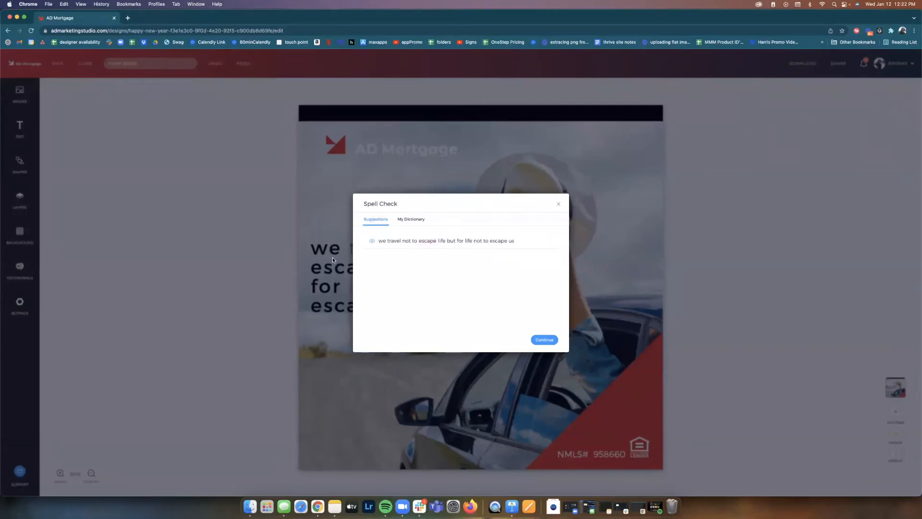
{"action": "left_click", "coordinate": [543, 341]}
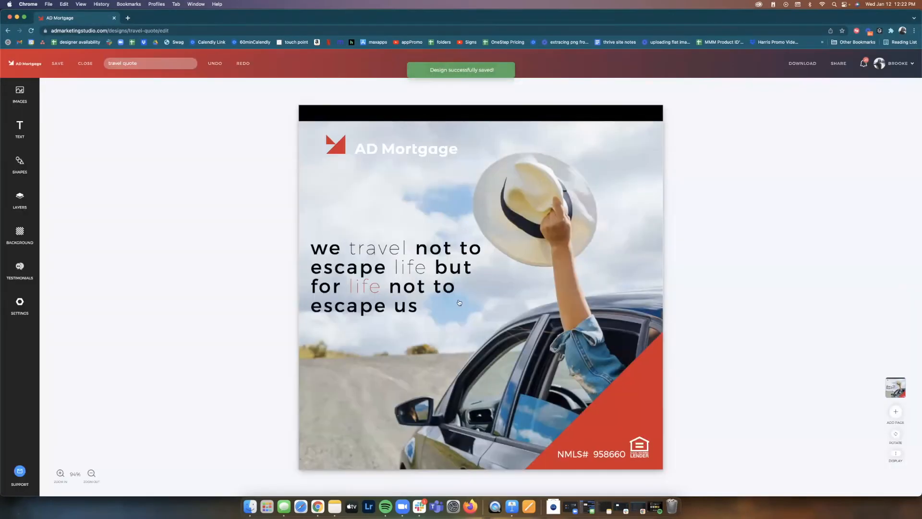
{"action": "left_click", "coordinate": [85, 64]}
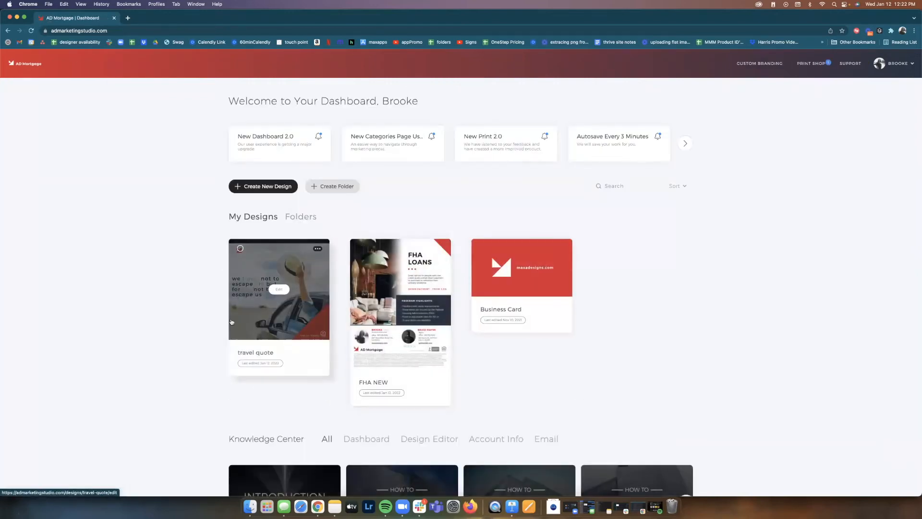
Duplicate the "travel quote" design from its options on the dashboard
{"action": "mouse_move", "coordinate": [283, 310]}
{"action": "left_click", "coordinate": [318, 249]}
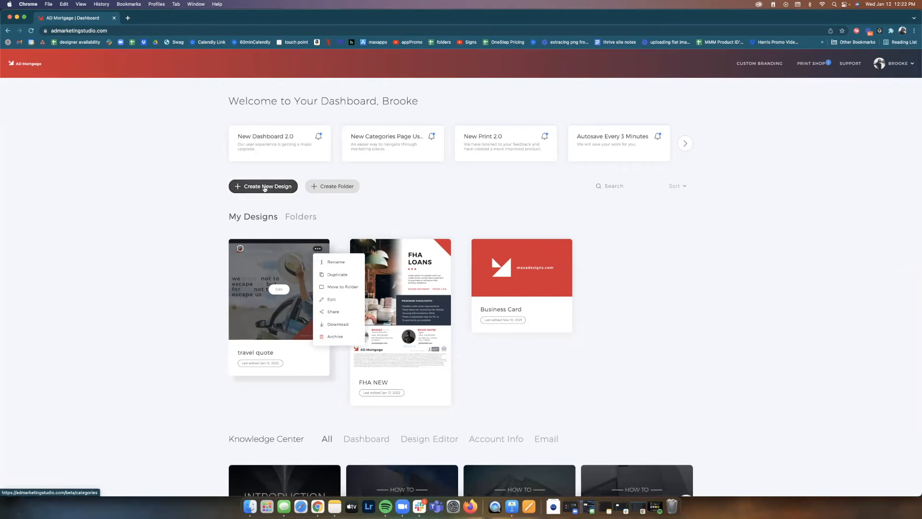
{"action": "left_click", "coordinate": [334, 275]}
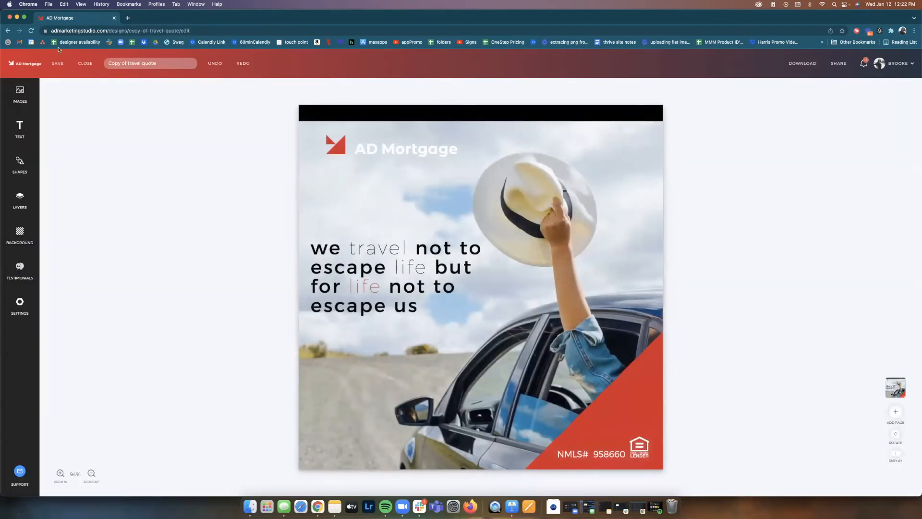
Search the images for "travel" and replace the car-window photo with the airplane flying between skyscrapers
{"action": "left_click", "coordinate": [511, 312]}
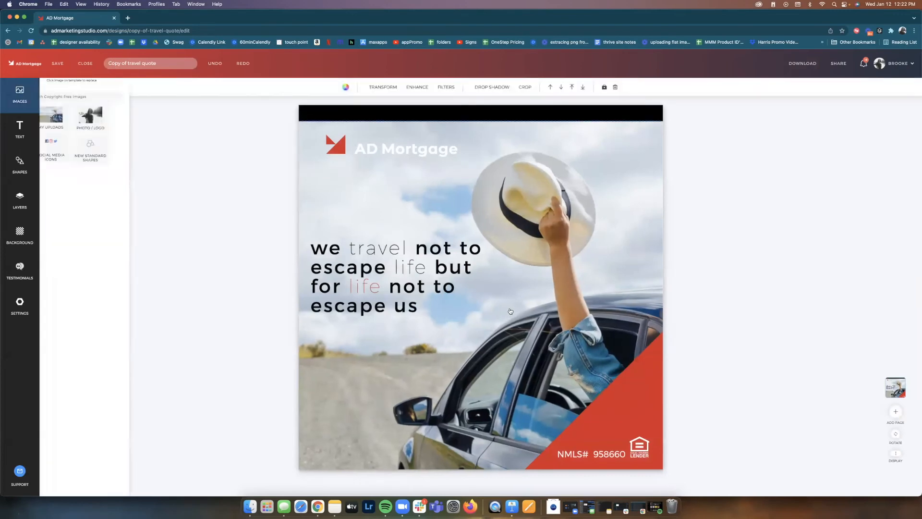
{"action": "type", "text": "travel"}
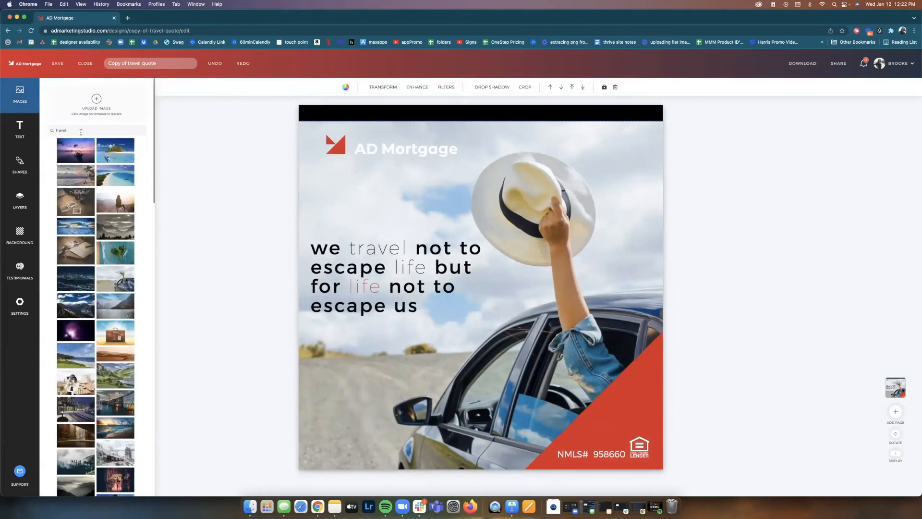
{"action": "scroll", "coordinate": [115, 283], "scroll_direction": "down", "scroll_amount": 3}
{"action": "scroll", "coordinate": [131, 291], "scroll_direction": "down", "scroll_amount": 5}
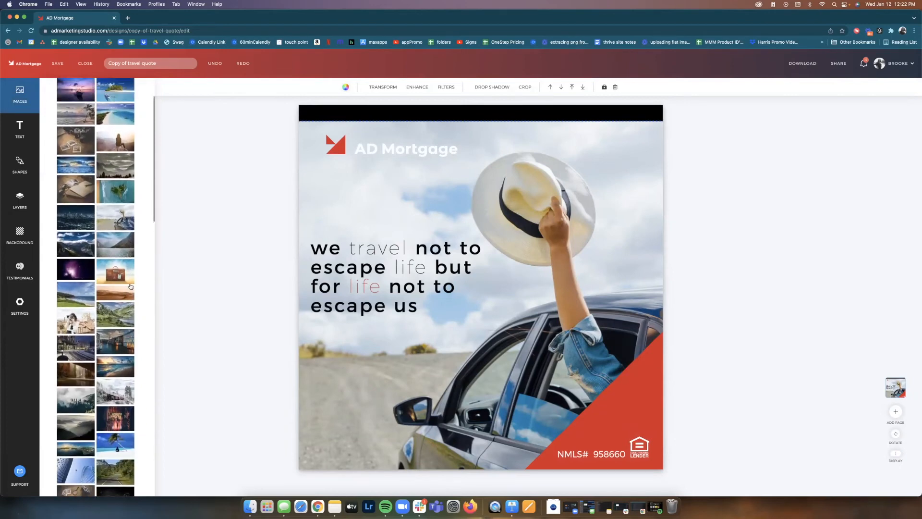
{"action": "scroll", "coordinate": [131, 285], "scroll_direction": "down", "scroll_amount": 3}
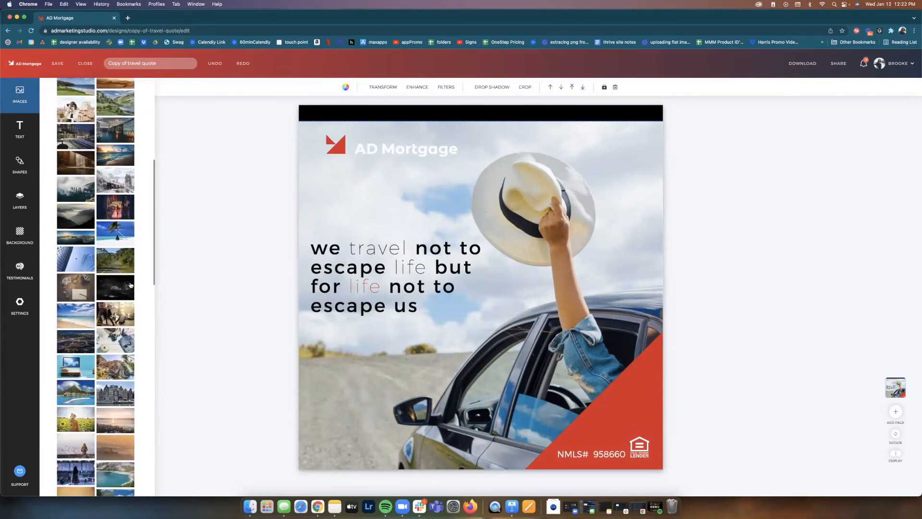
{"action": "left_click", "coordinate": [80, 234]}
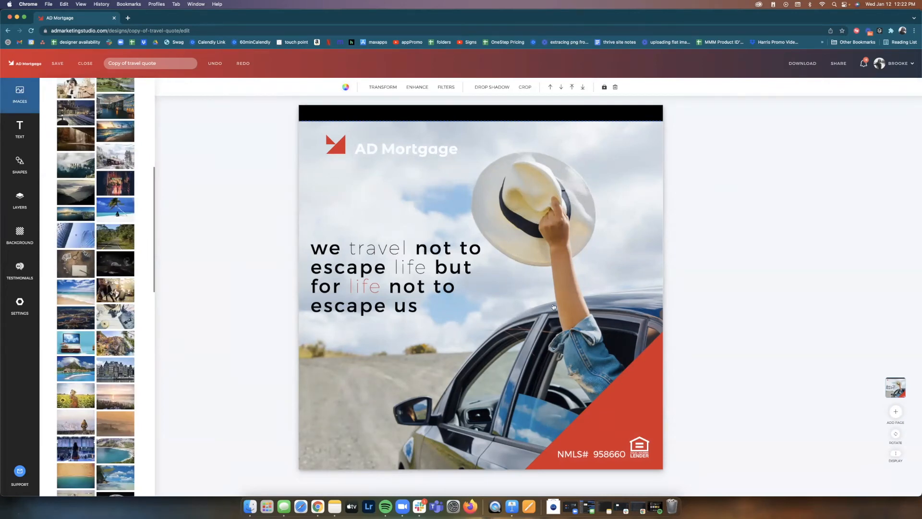
{"action": "left_click_drag", "start_coordinate": [524, 302], "coordinate": [569, 302]}
Reposition the airplane photo so the curved tower fills its right side, and place the quote in the open sky below the plane
{"action": "left_click_drag", "start_coordinate": [443, 262], "coordinate": [453, 400]}
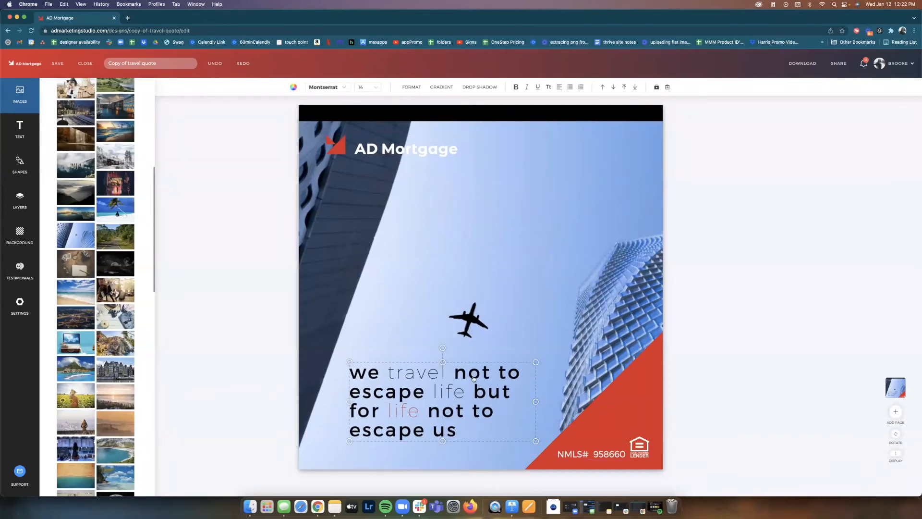
{"action": "left_click", "coordinate": [542, 229]}
{"action": "left_click_drag", "start_coordinate": [628, 145], "coordinate": [546, 86]}
{"action": "left_click_drag", "start_coordinate": [573, 300], "coordinate": [570, 267]}
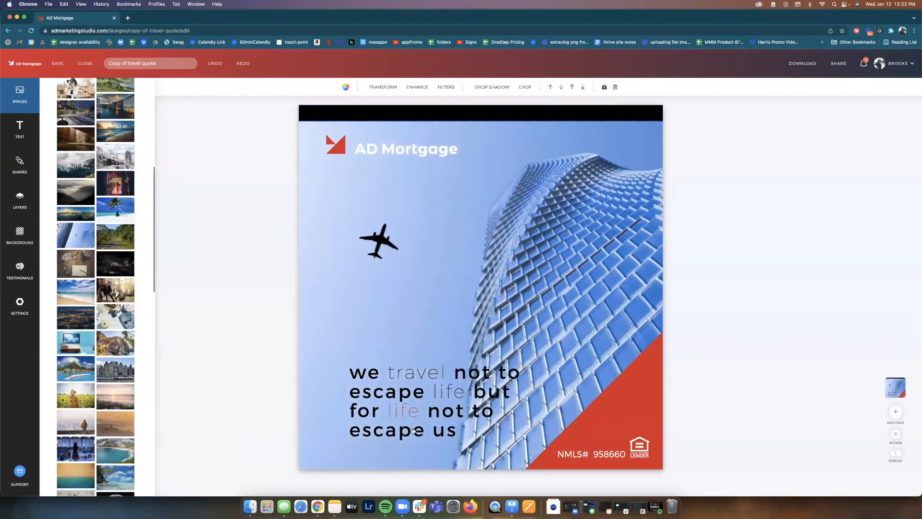
{"action": "left_click_drag", "start_coordinate": [410, 420], "coordinate": [371, 369]}
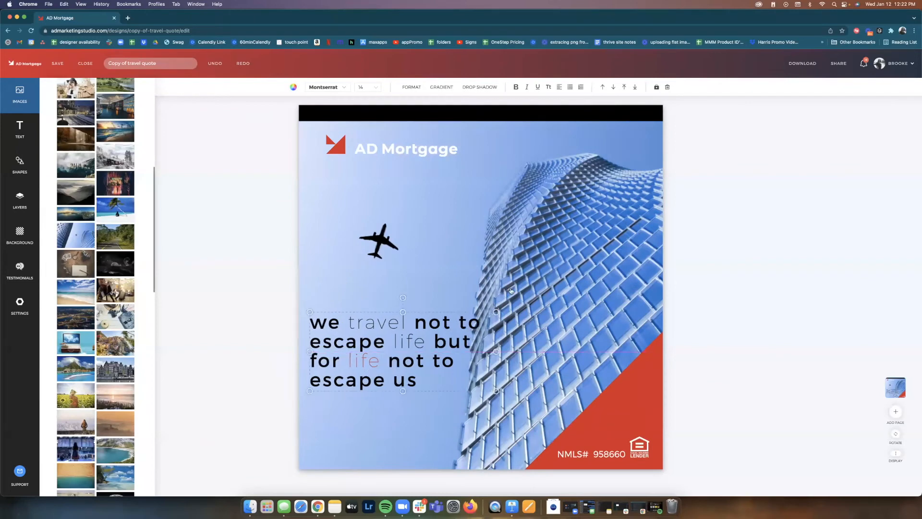
{"action": "left_click_drag", "start_coordinate": [513, 282], "coordinate": [533, 276]}
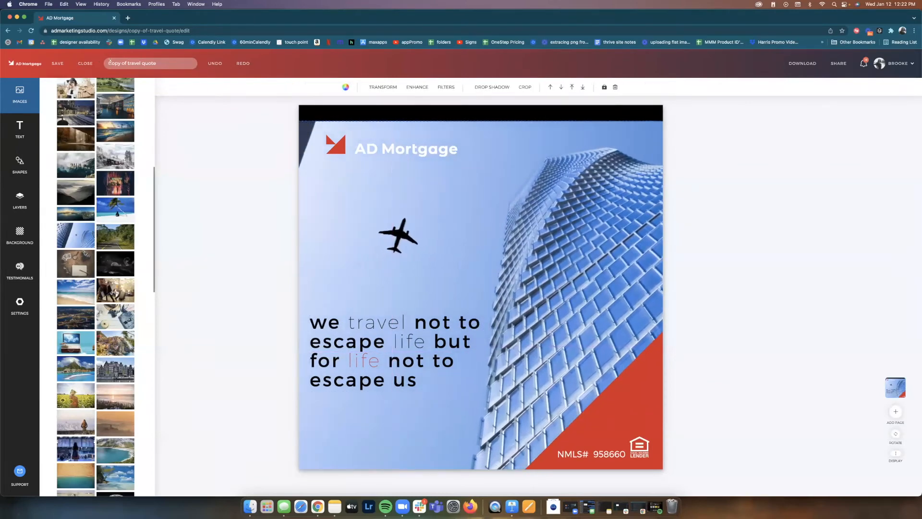
Save the duplicated travel quote design and close it to return to the dashboard
{"action": "left_click", "coordinate": [58, 63]}
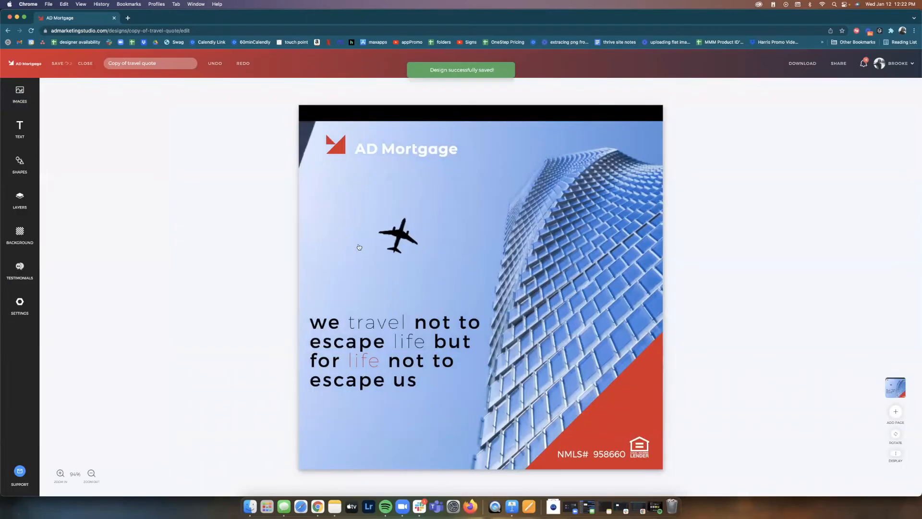
{"action": "left_click", "coordinate": [89, 65]}
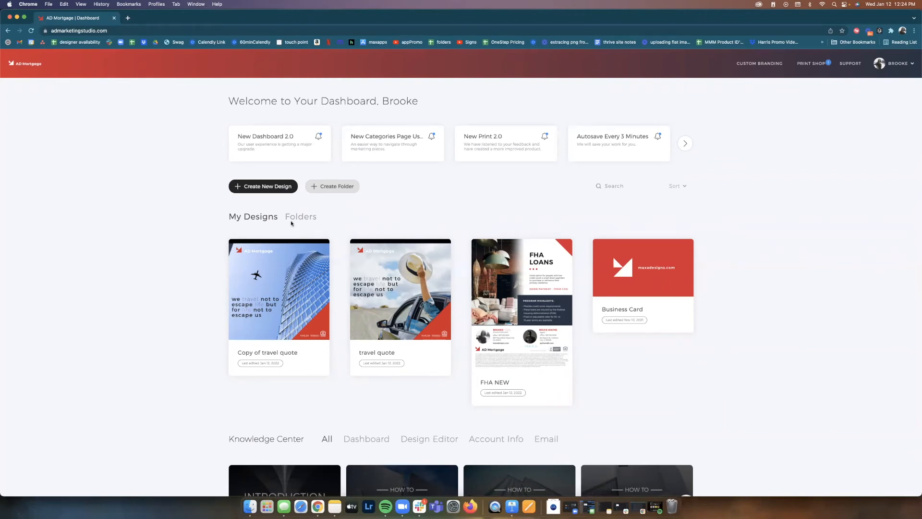
{"action": "mouse_move", "coordinate": [291, 284]}
{"action": "left_click", "coordinate": [822, 6]}
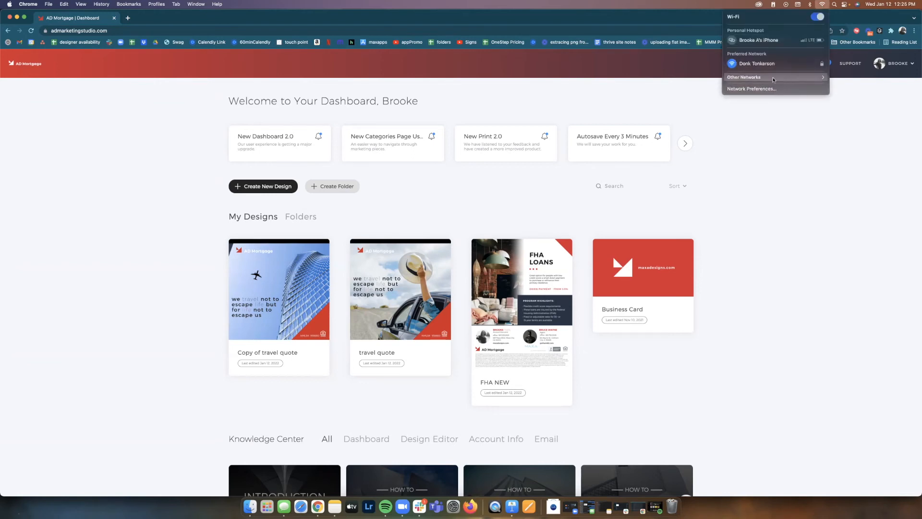
{"action": "left_click", "coordinate": [668, 22]}
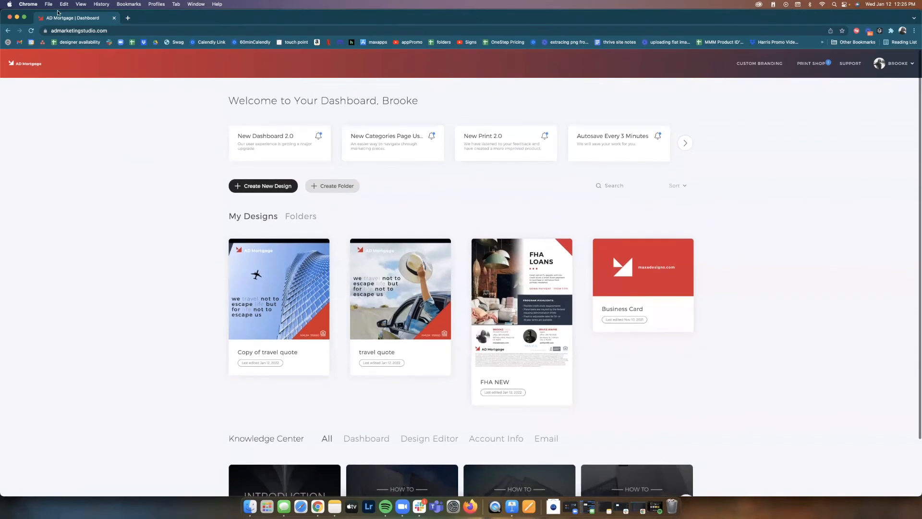
{"action": "left_click", "coordinate": [30, 5]}
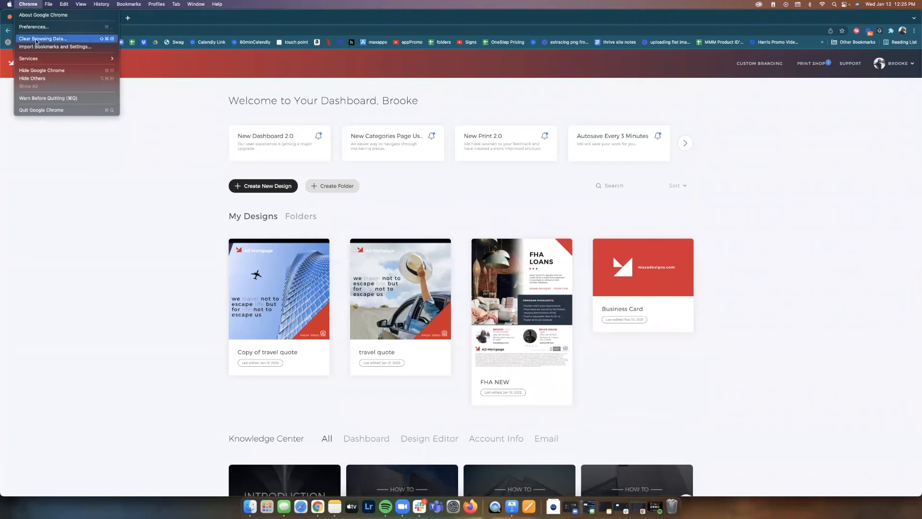
{"action": "mouse_move", "coordinate": [102, 4]}
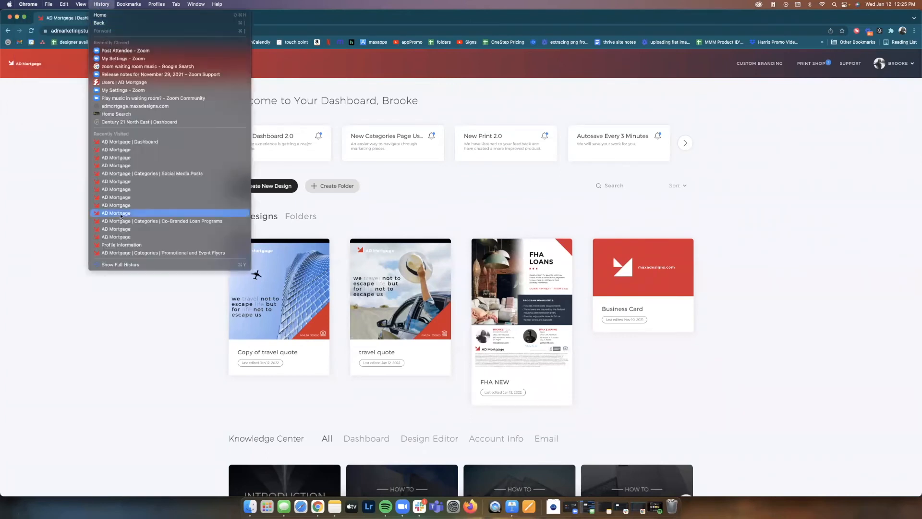
{"action": "mouse_move", "coordinate": [25, 5]}
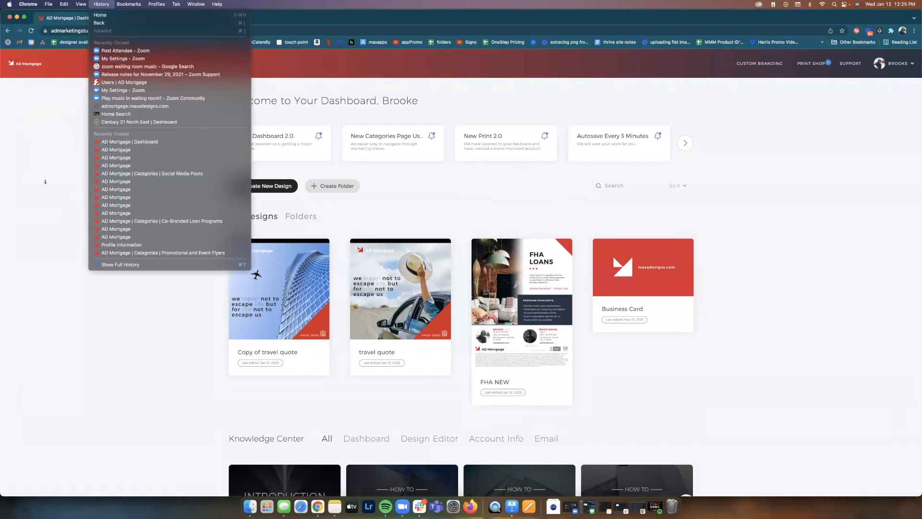
{"action": "left_click", "coordinate": [45, 181]}
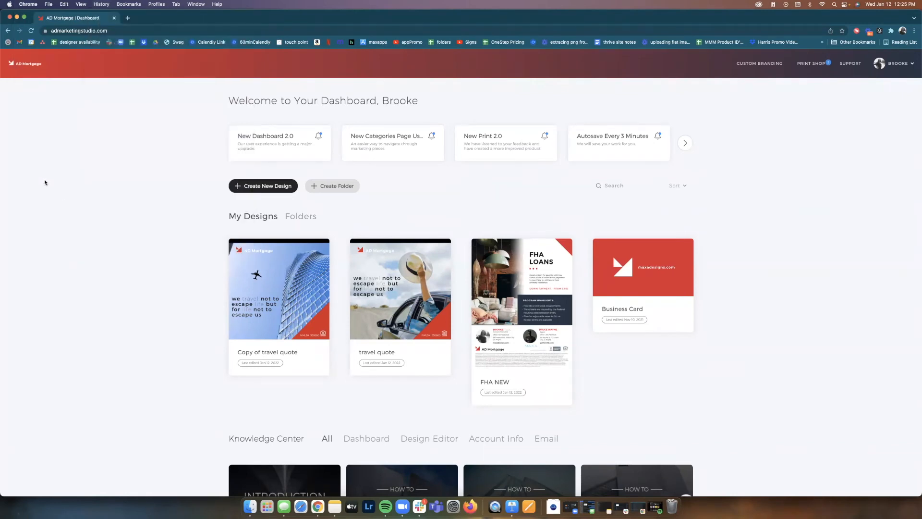
{"action": "left_click", "coordinate": [9, 5]}
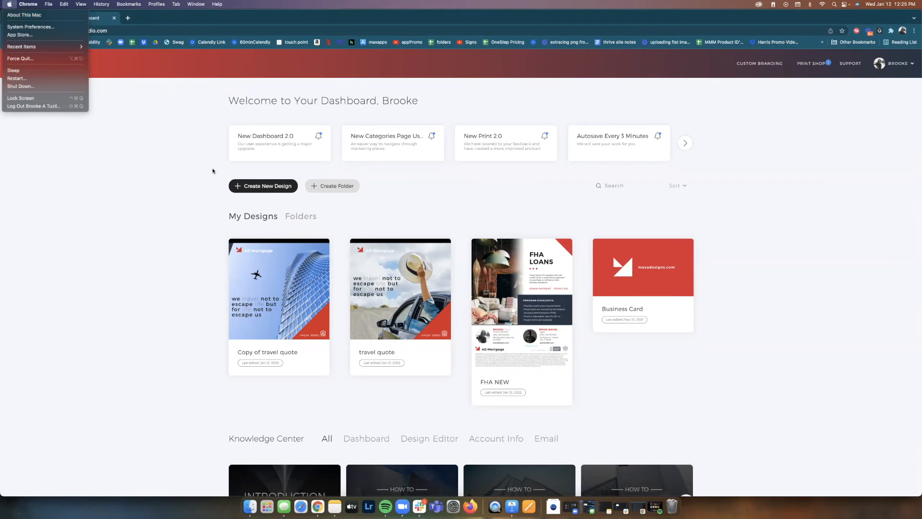
{"action": "mouse_move", "coordinate": [17, 3]}
{"action": "left_click", "coordinate": [190, 261]}
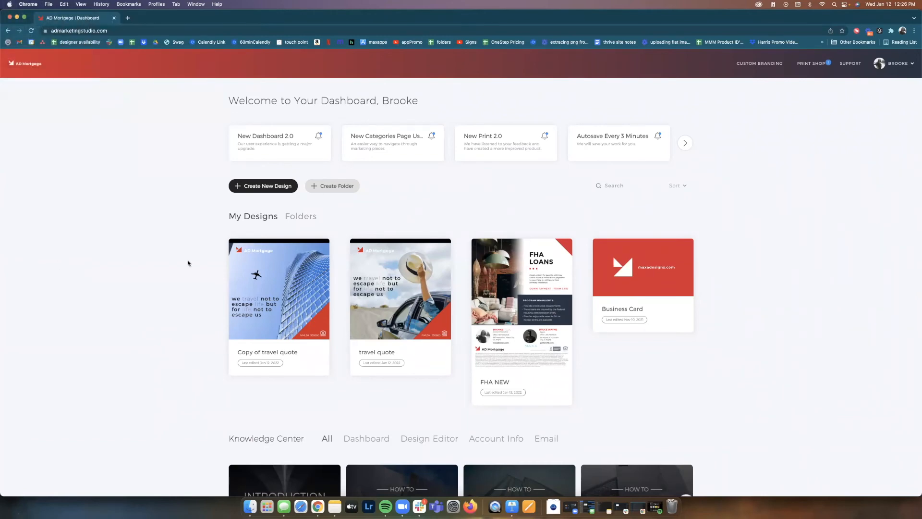
{"action": "left_click", "coordinate": [283, 260]}
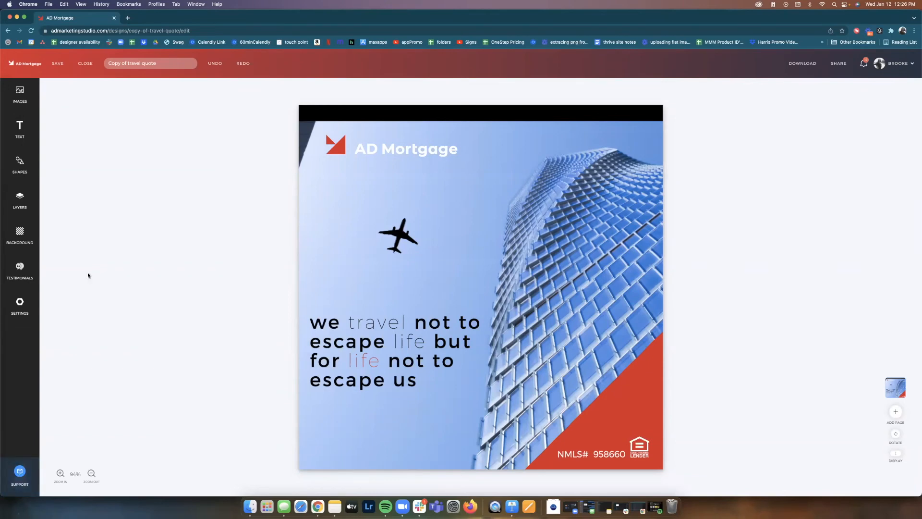
{"action": "left_click", "coordinate": [87, 64]}
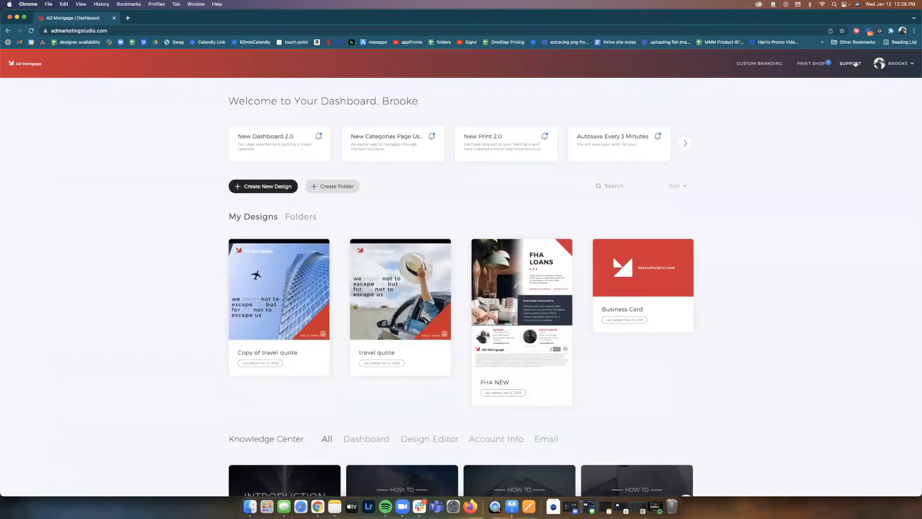
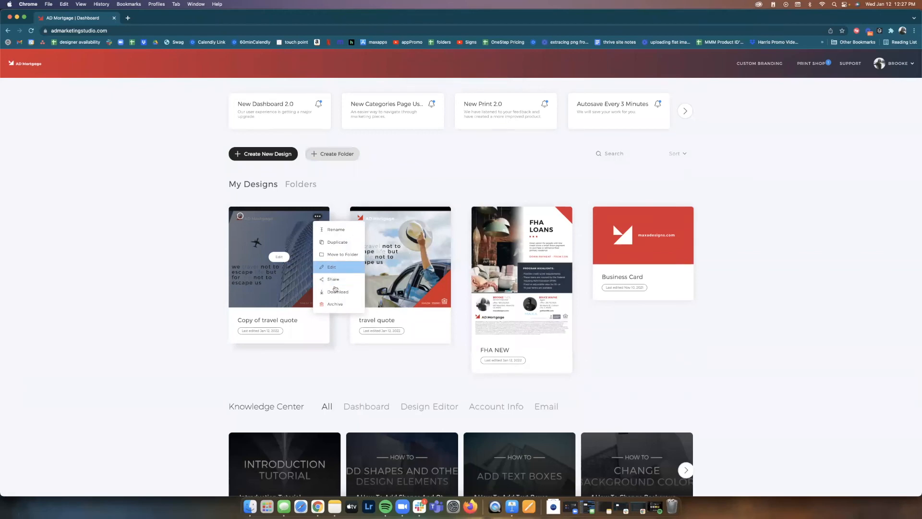
Select the "Copy of travel quote", "travel quote" and "FHA NEW" designs together and view the available batch actions
{"action": "left_click", "coordinate": [331, 185]}
{"action": "left_click", "coordinate": [240, 217]}
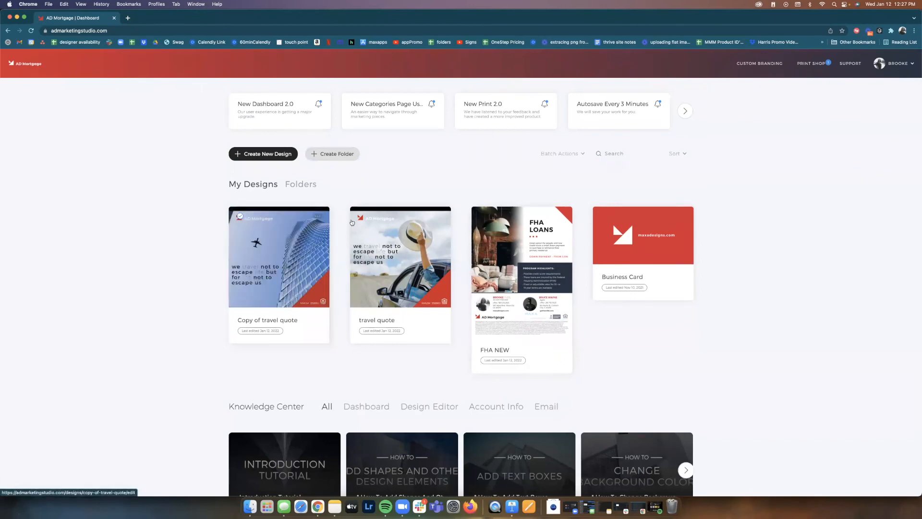
{"action": "left_click", "coordinate": [361, 216]}
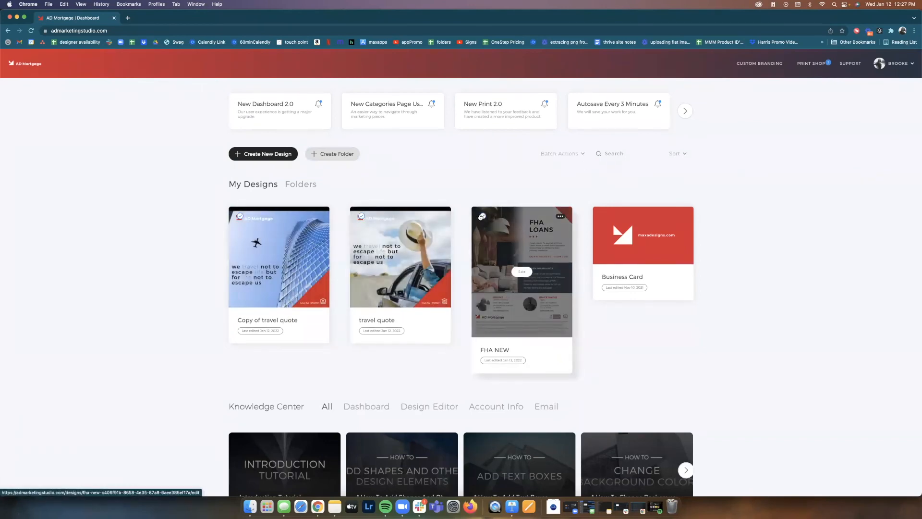
{"action": "left_click", "coordinate": [481, 217]}
{"action": "left_click", "coordinate": [560, 153]}
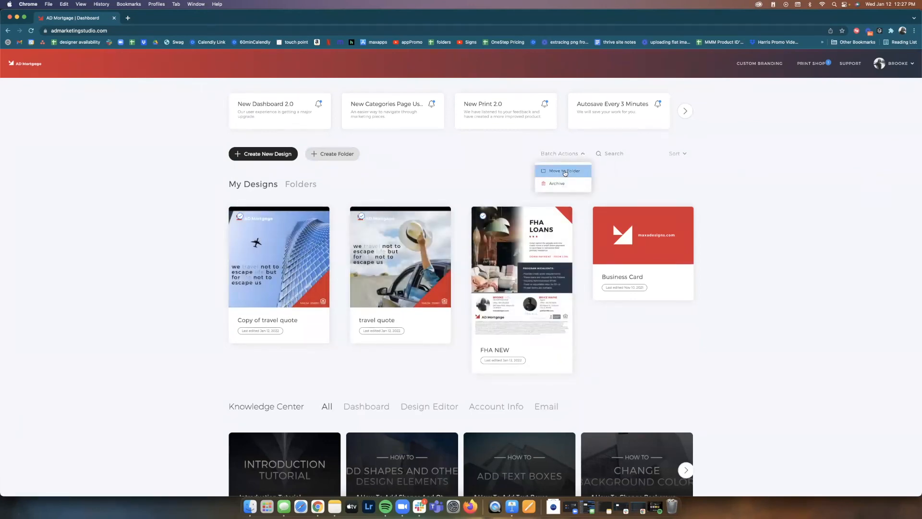
{"action": "left_click", "coordinate": [426, 176]}
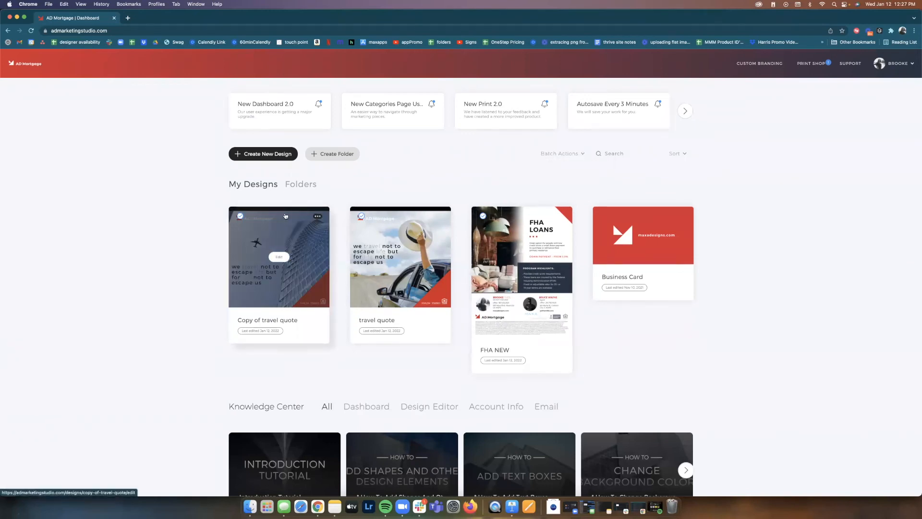
Open "Copy of travel quote", view the file types offered for download, and close the design
{"action": "left_click", "coordinate": [301, 244]}
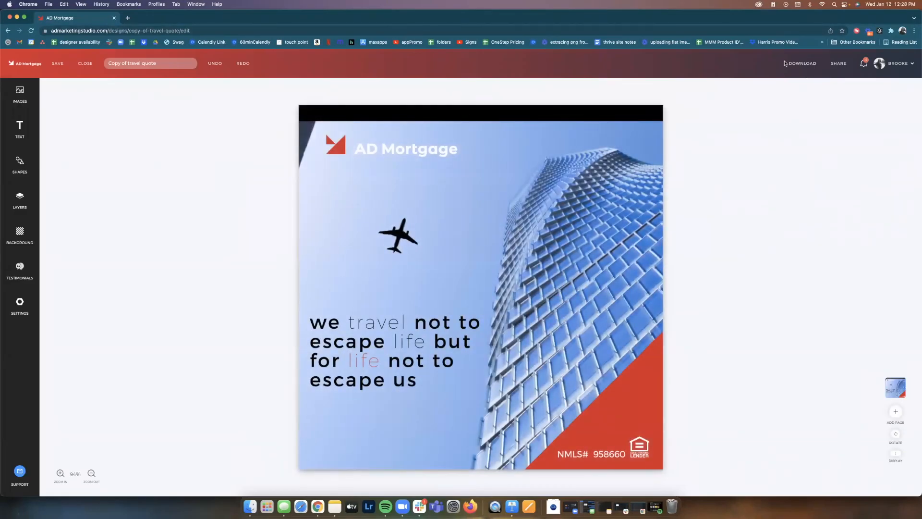
{"action": "left_click", "coordinate": [799, 64]}
{"action": "left_click", "coordinate": [819, 94]}
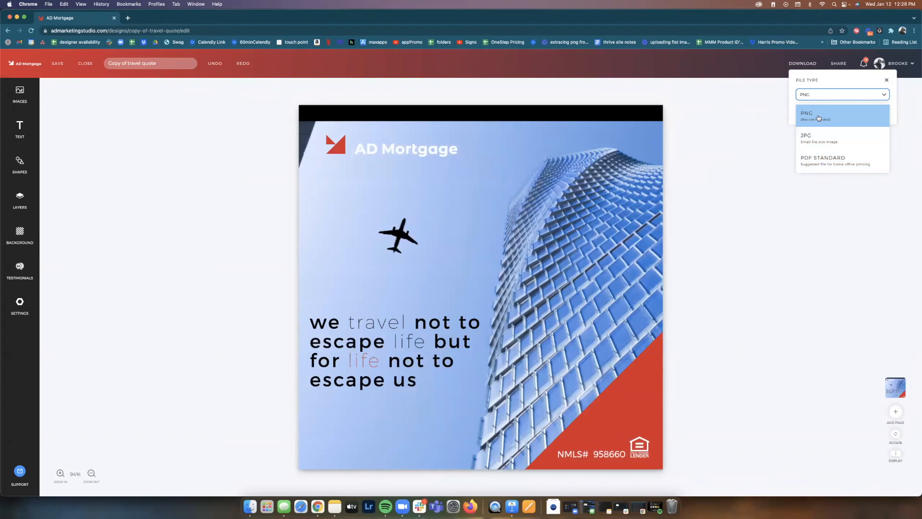
{"action": "left_click", "coordinate": [86, 64]}
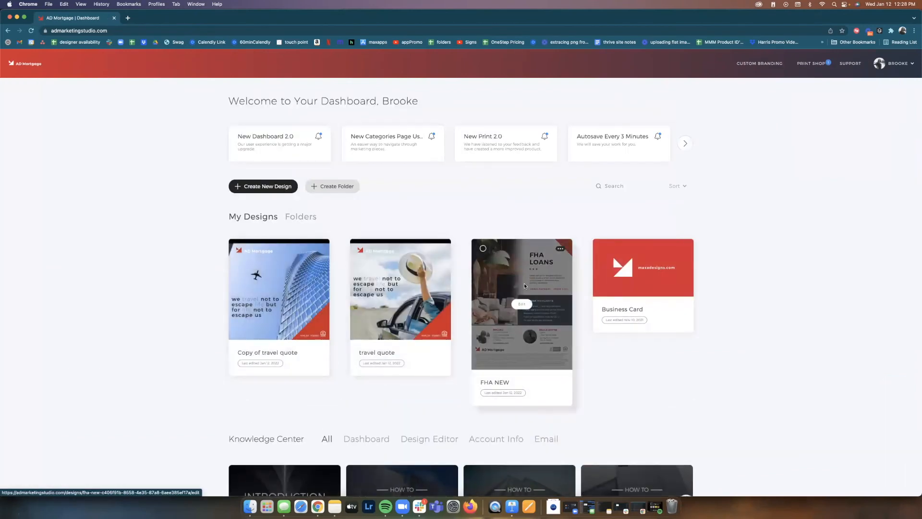
Open the "FHA NEW" flyer and review its download file types down to PDF Print
{"action": "left_click", "coordinate": [524, 283]}
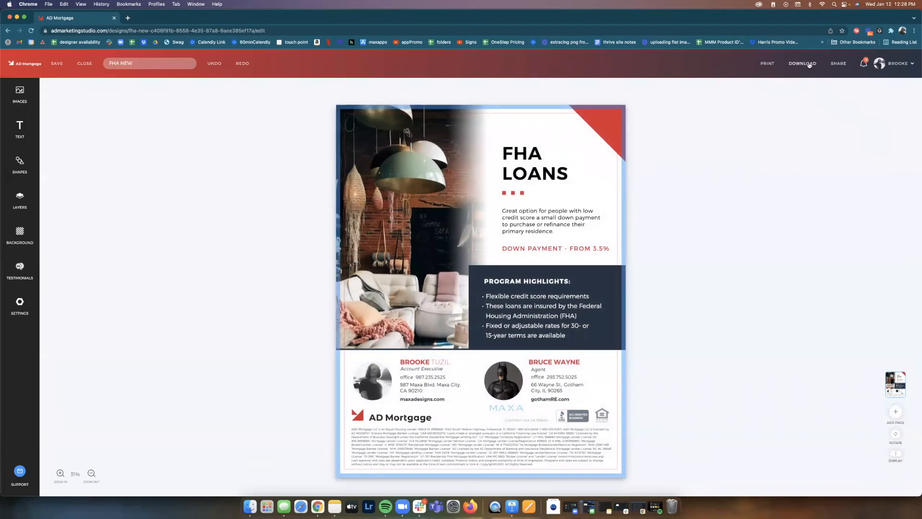
{"action": "left_click", "coordinate": [815, 64]}
{"action": "left_click", "coordinate": [818, 96]}
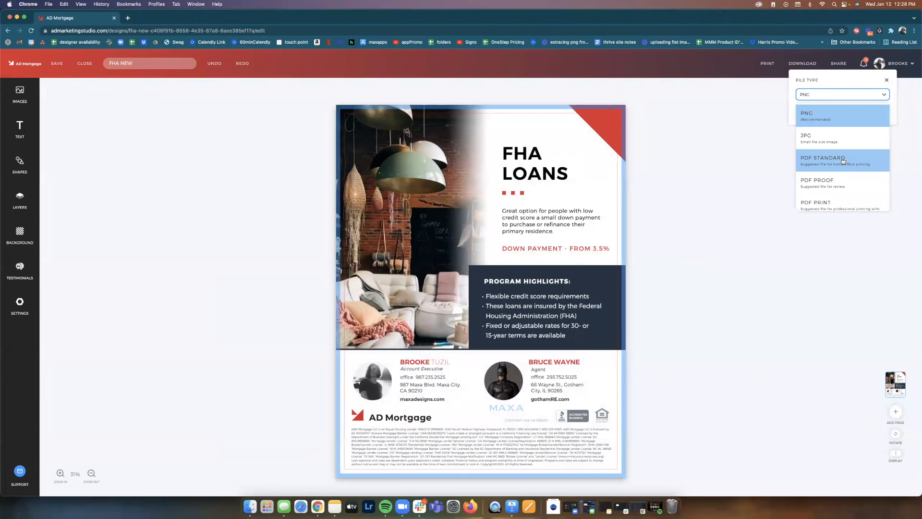
{"action": "scroll", "coordinate": [830, 207], "scroll_direction": "down", "scroll_amount": 1}
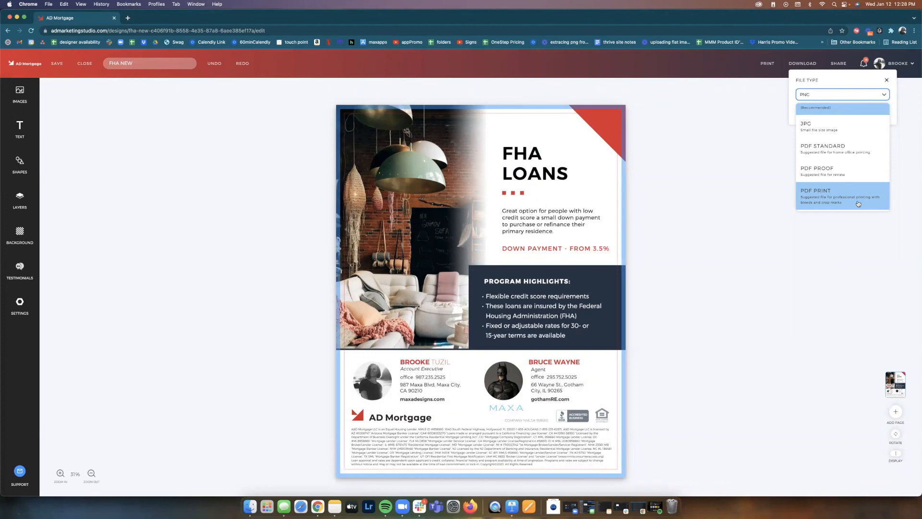
Copy the FHA NEW flyer's share-as-website link and open it in a new browser tab
{"action": "left_click", "coordinate": [839, 62]}
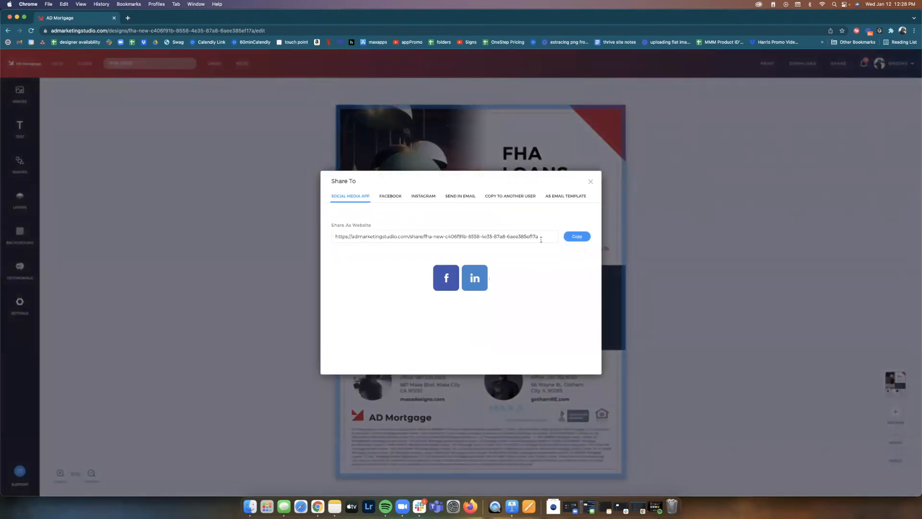
{"action": "left_click", "coordinate": [568, 237]}
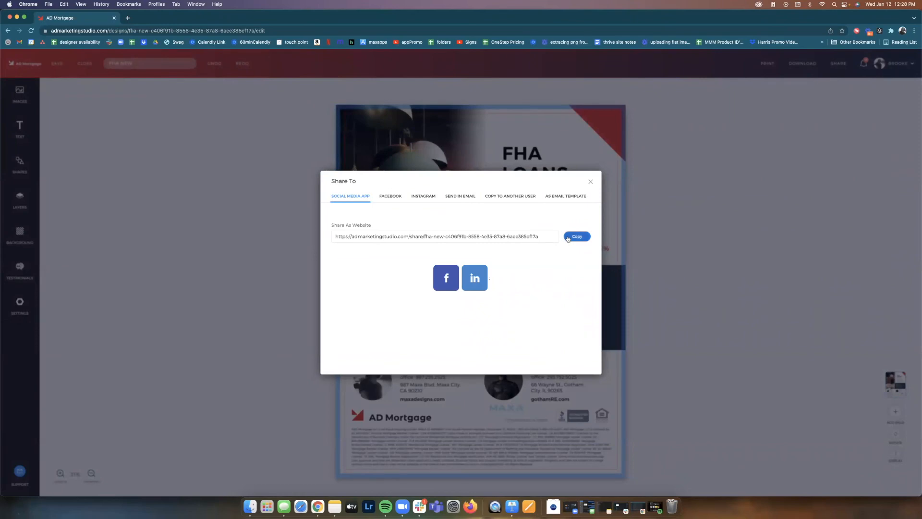
{"action": "left_click", "coordinate": [130, 18]}
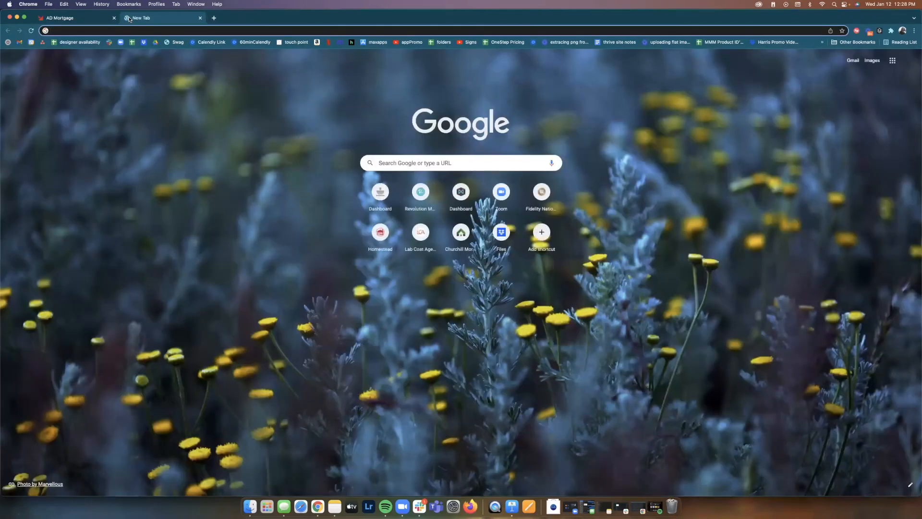
{"action": "key", "text": "super+v"}
{"action": "key", "text": "Return"}
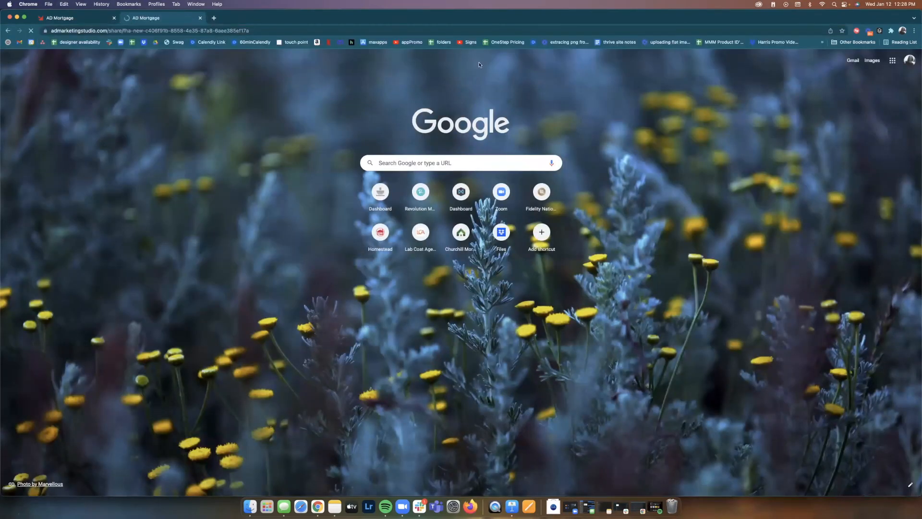
Look over the shared FHA flyer web page and its download option, and close that page
{"action": "scroll", "coordinate": [543, 159], "scroll_direction": "down", "scroll_amount": 3}
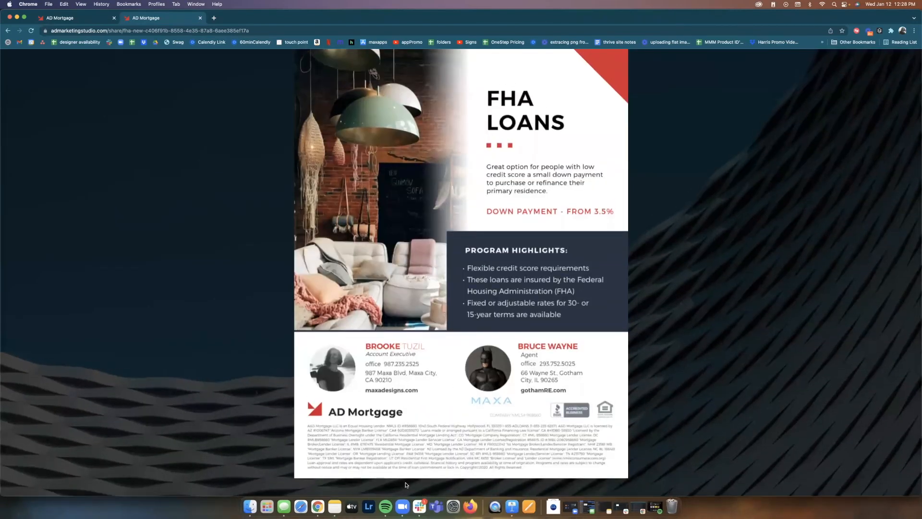
{"action": "scroll", "coordinate": [454, 312], "scroll_direction": "up", "scroll_amount": 2}
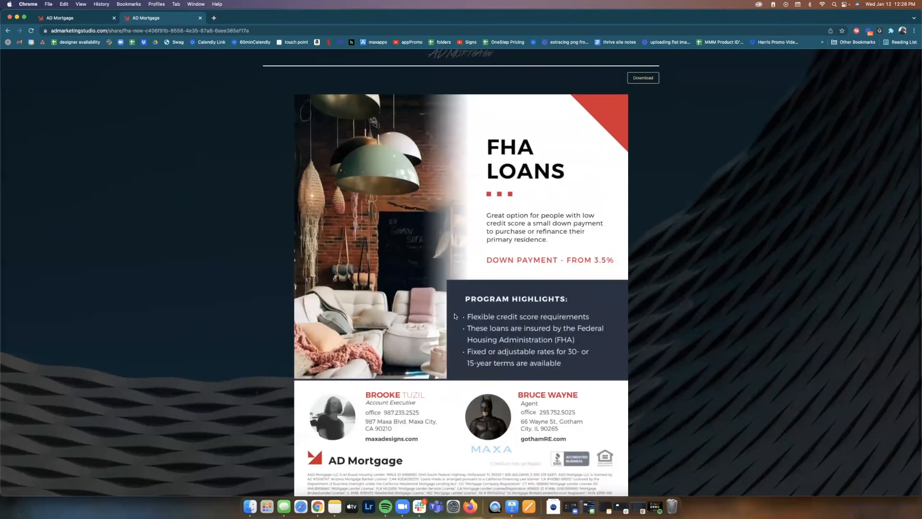
{"action": "scroll", "coordinate": [454, 312], "scroll_direction": "down", "scroll_amount": 2}
{"action": "scroll", "coordinate": [451, 303], "scroll_direction": "up", "scroll_amount": 2}
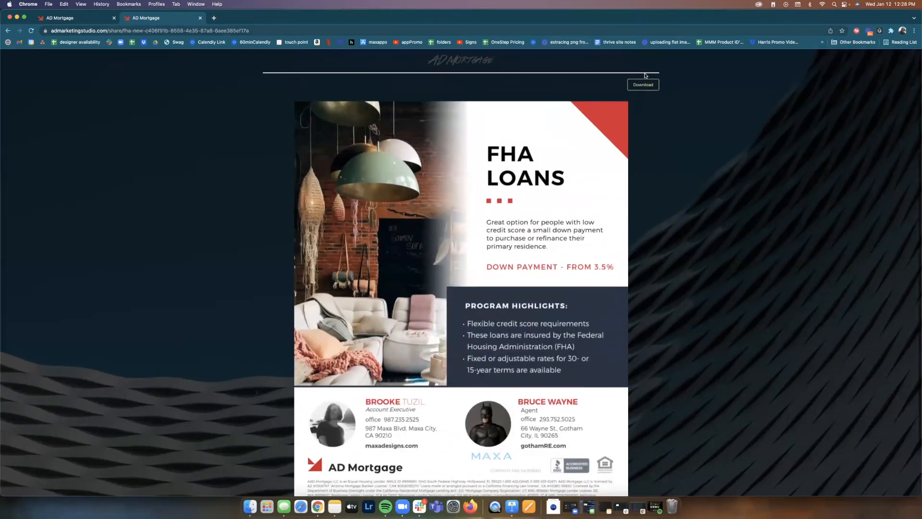
{"action": "left_click", "coordinate": [201, 17]}
Review the Facebook and Instagram connection options for sharing the FHA NEW flyer
{"action": "left_click", "coordinate": [389, 195]}
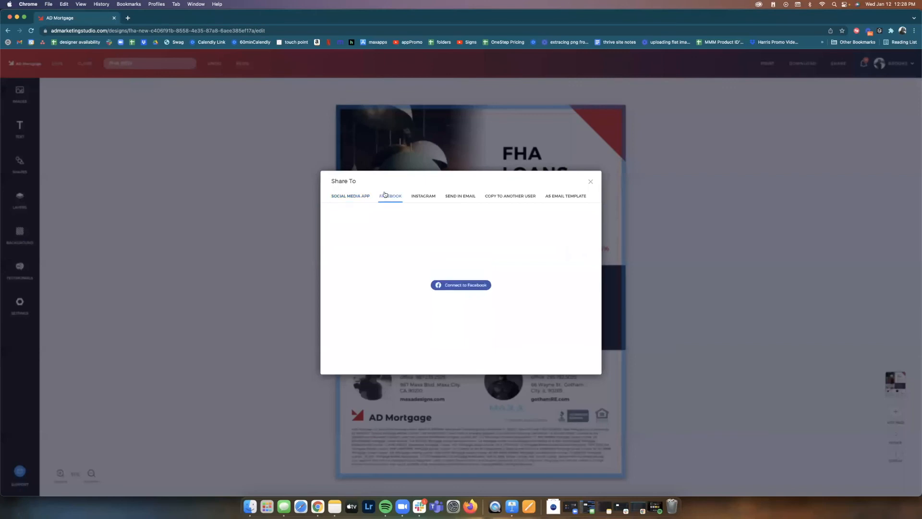
{"action": "left_click", "coordinate": [423, 196]}
{"action": "left_click", "coordinate": [391, 198]}
{"action": "left_click", "coordinate": [127, 18]}
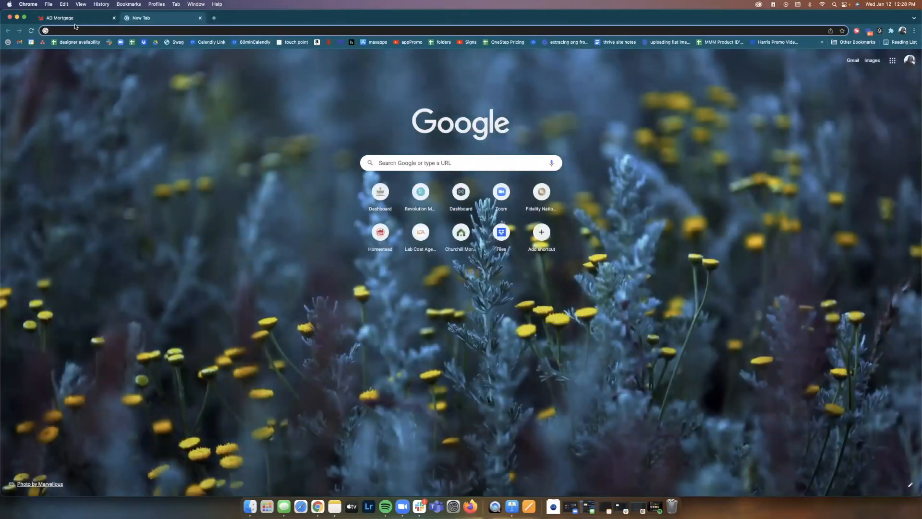
{"action": "left_click", "coordinate": [74, 20]}
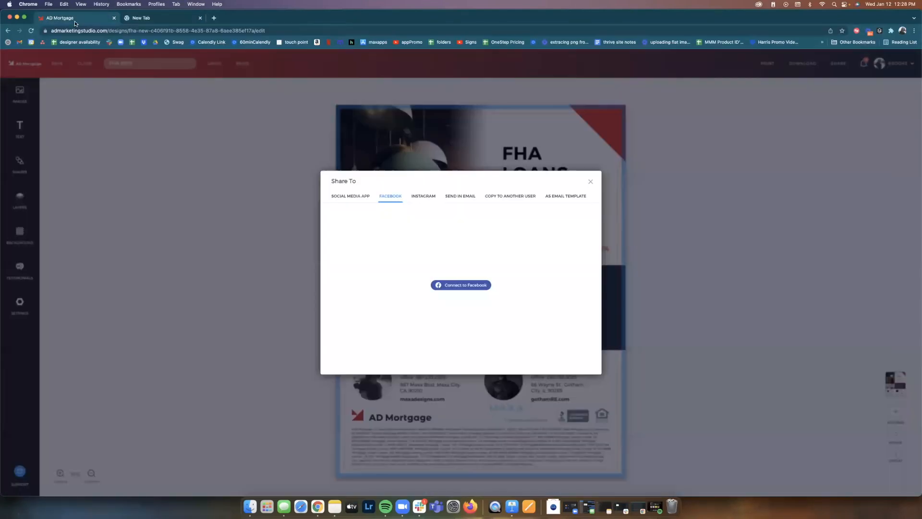
{"action": "left_click", "coordinate": [416, 200]}
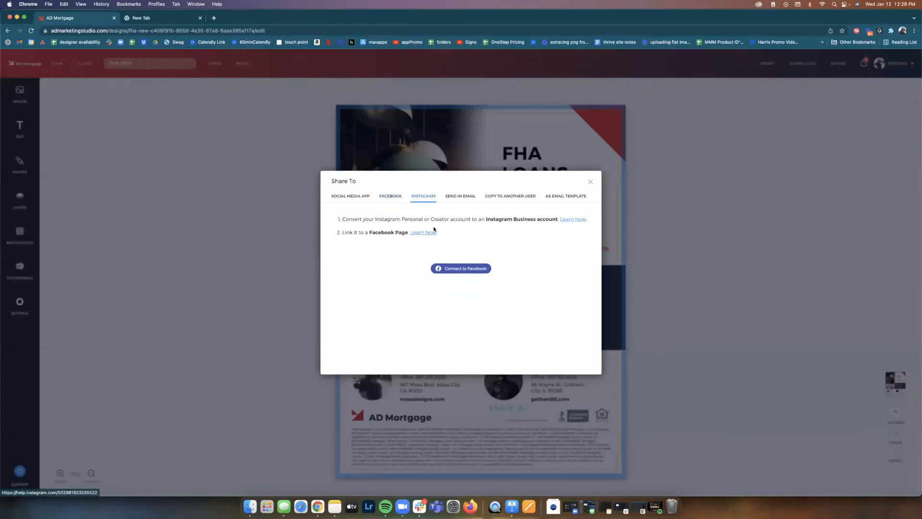
View the form for sending the flyer in an email, choosing a file type and checking the recipient field
{"action": "left_click", "coordinate": [457, 197]}
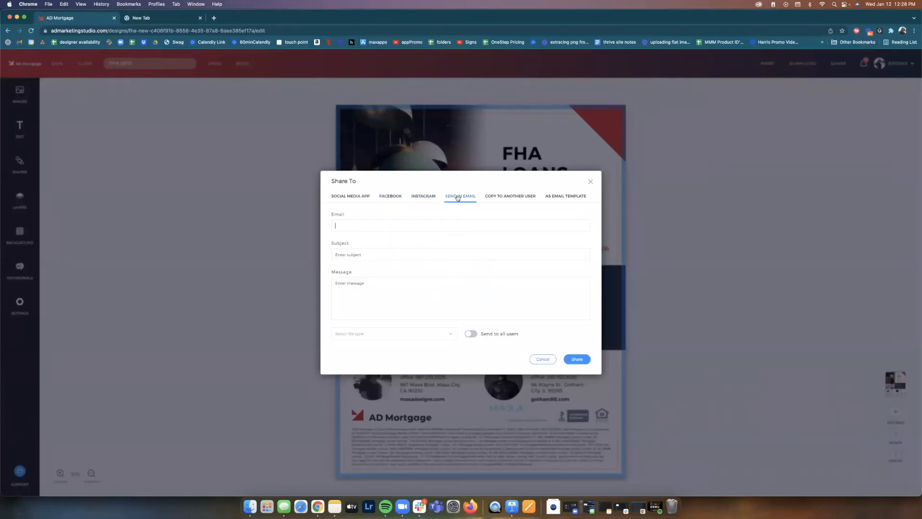
{"action": "left_click", "coordinate": [364, 335]}
{"action": "left_click", "coordinate": [355, 358]}
{"action": "left_click", "coordinate": [340, 227]}
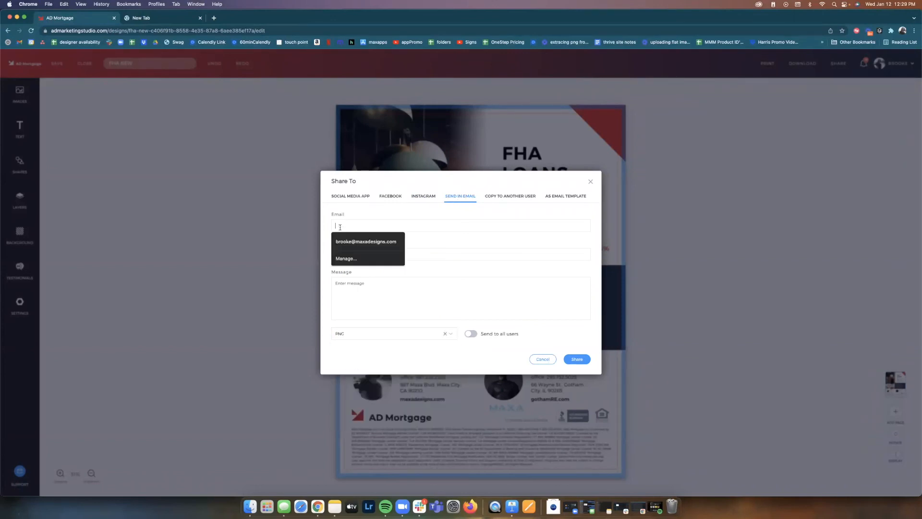
View the option for copying the flyer to another user, including the example format for multiple email addresses
{"action": "left_click", "coordinate": [514, 196]}
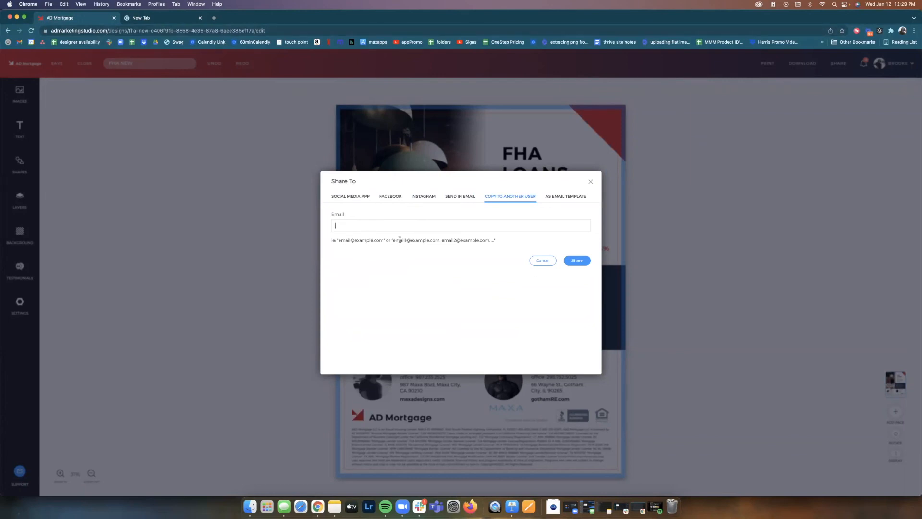
{"action": "left_click_drag", "start_coordinate": [400, 238], "coordinate": [465, 240]}
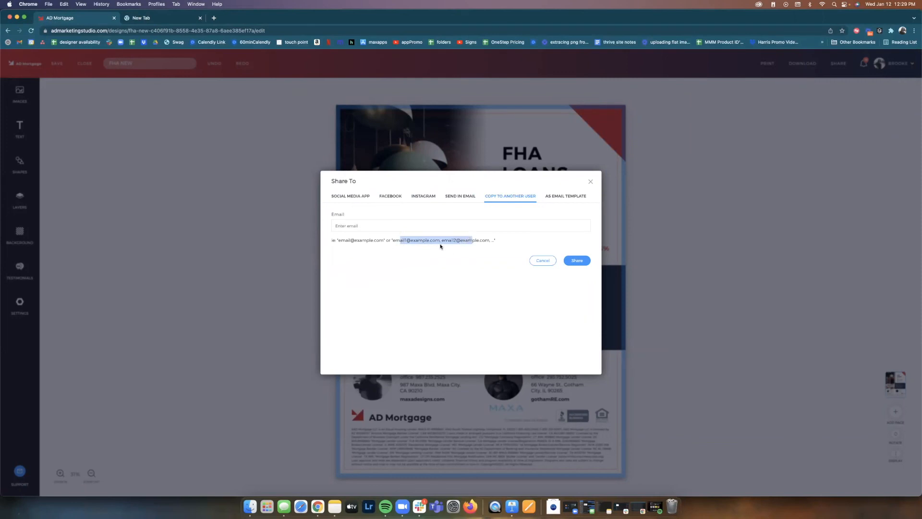
{"action": "left_click", "coordinate": [439, 248]}
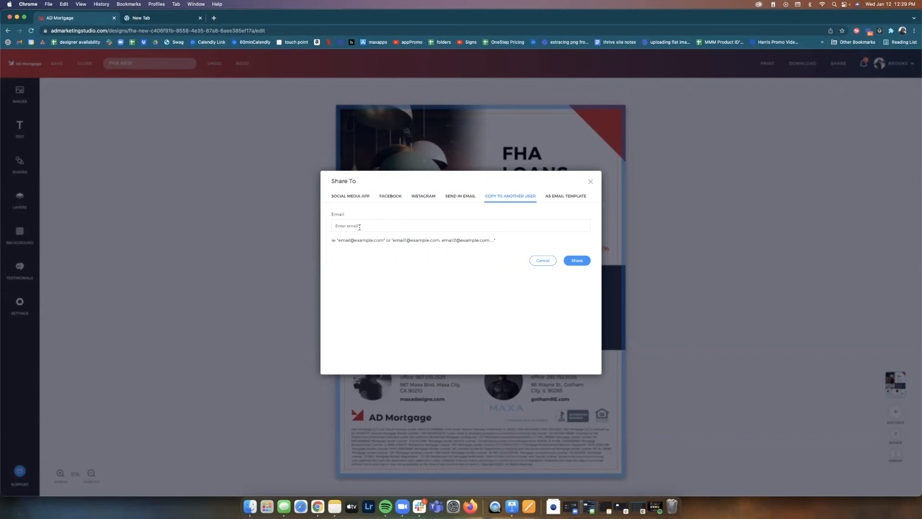
View the MailChimp and Constant Contact email template options, and close both the sharing dialog and the flyer
{"action": "left_click", "coordinate": [561, 196]}
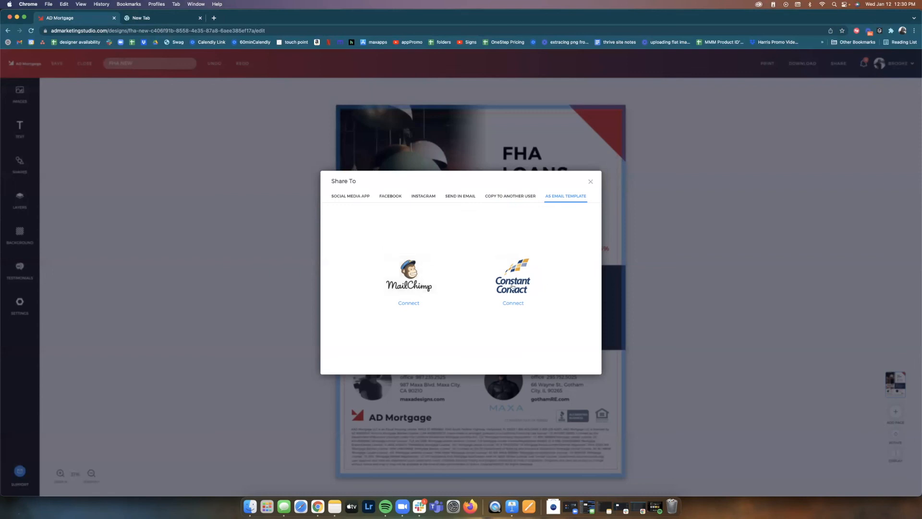
{"action": "left_click", "coordinate": [591, 181]}
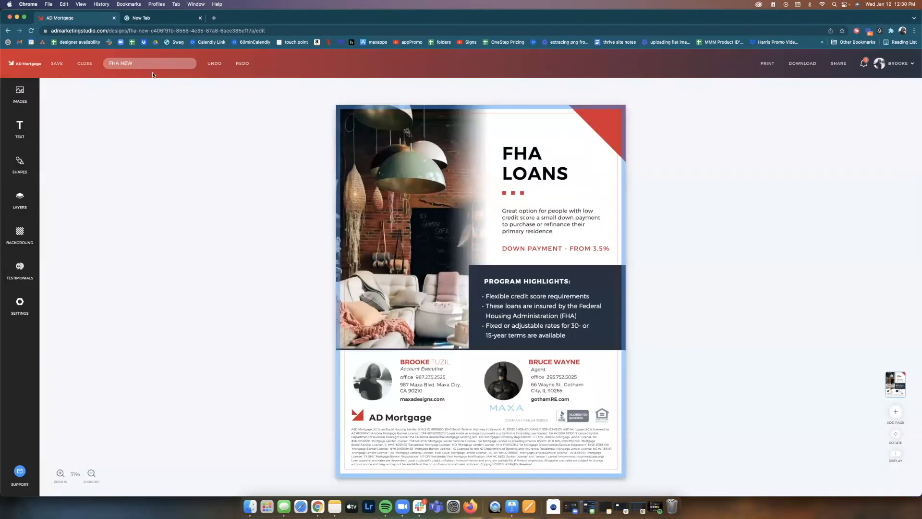
{"action": "left_click", "coordinate": [85, 63]}
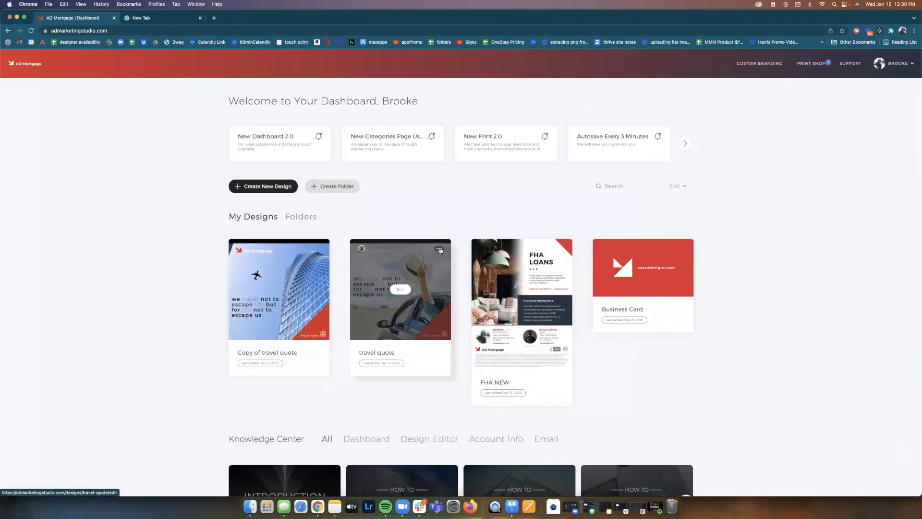
View the available design actions for "travel quote" and "Copy of travel quote" on the dashboard
{"action": "left_click", "coordinate": [438, 249]}
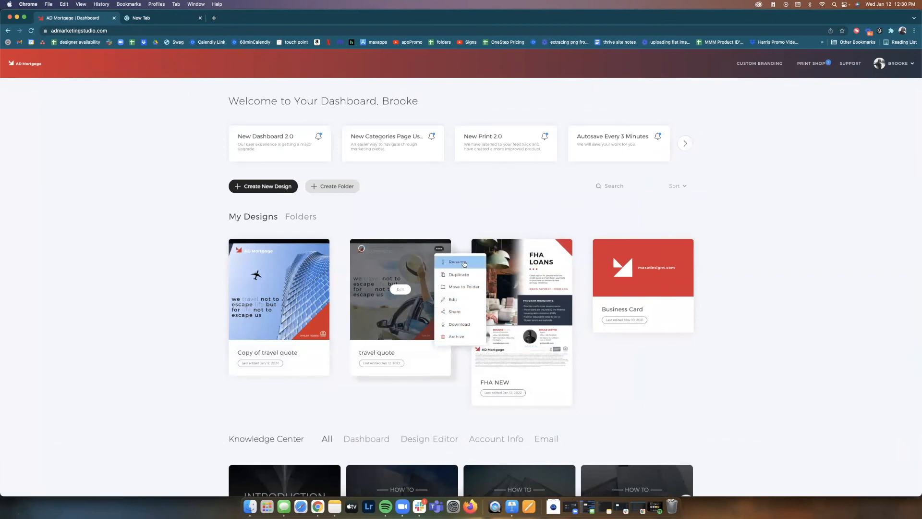
{"action": "left_click", "coordinate": [318, 250]}
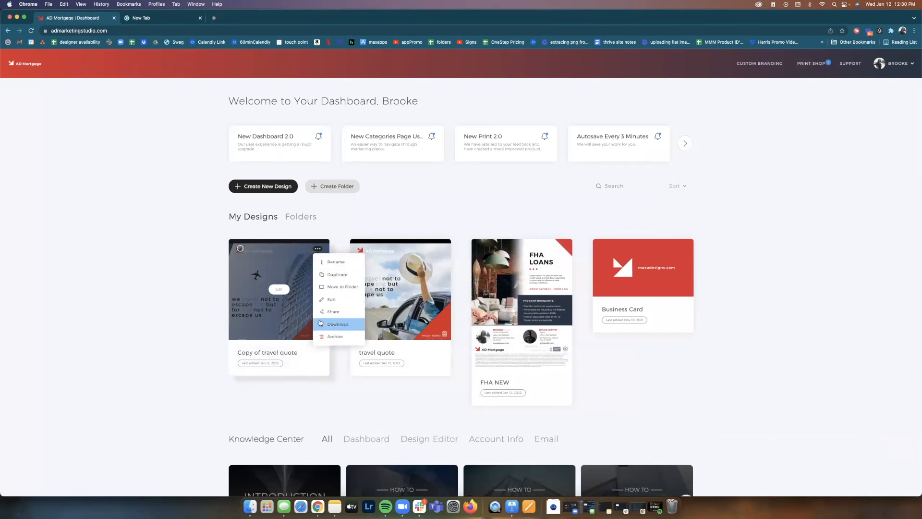
{"action": "left_click", "coordinate": [163, 301]}
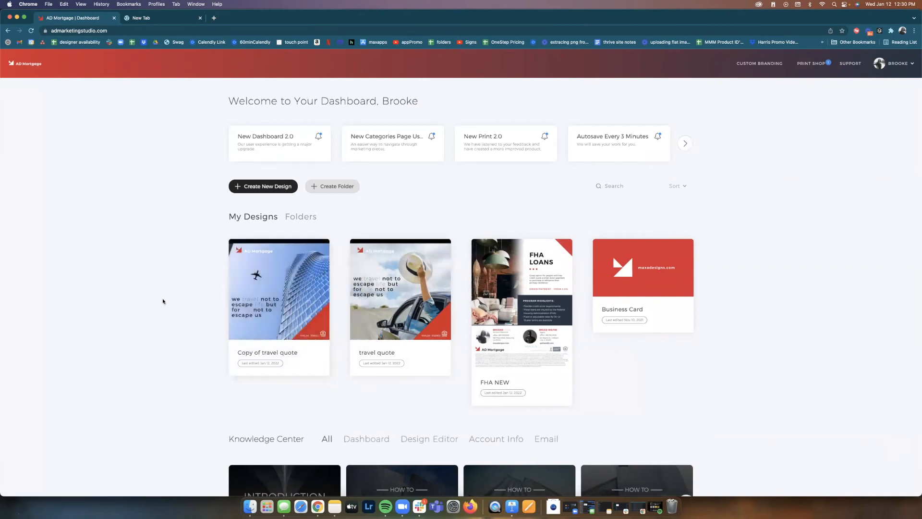
Browse the Knowledge Center tutorials, and view its Dashboard and Account Info categories
{"action": "scroll", "coordinate": [525, 295], "scroll_direction": "down", "scroll_amount": 3}
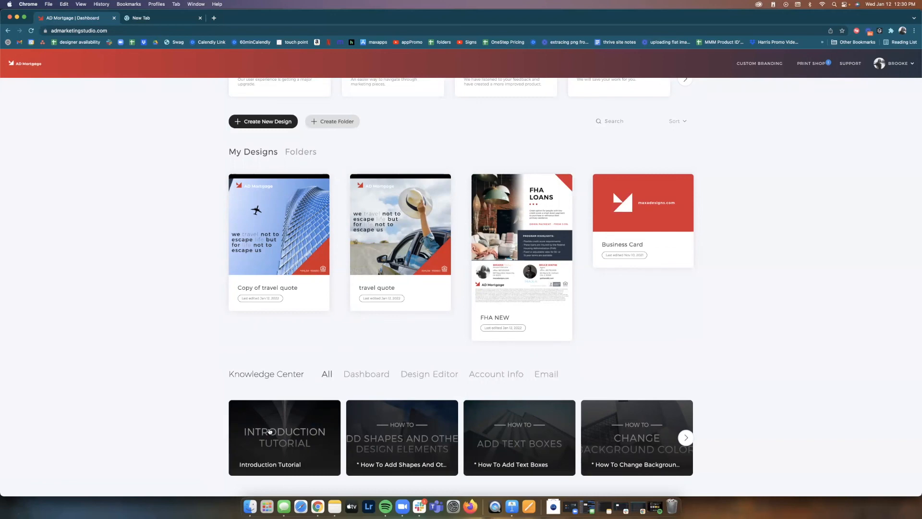
{"action": "scroll", "coordinate": [640, 452], "scroll_direction": "up", "scroll_amount": 1}
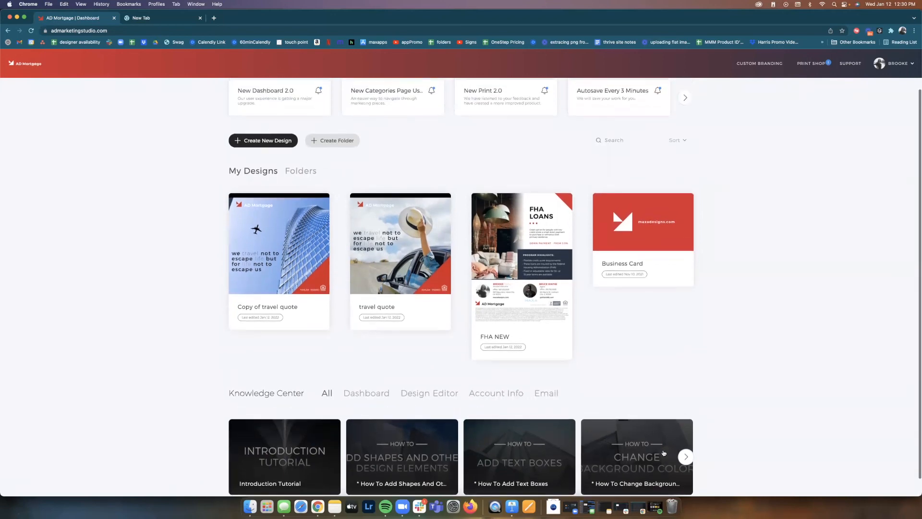
{"action": "scroll", "coordinate": [663, 453], "scroll_direction": "down", "scroll_amount": 1}
{"action": "left_click", "coordinate": [685, 437]}
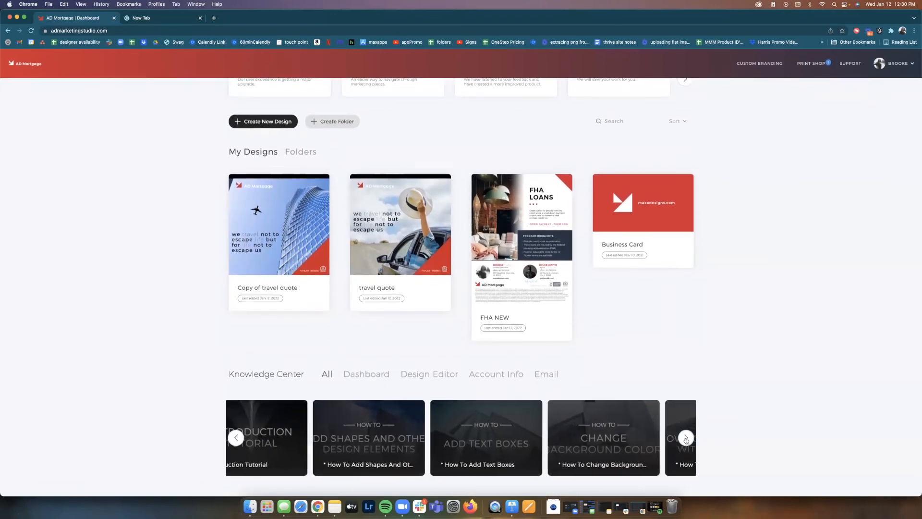
{"action": "left_click", "coordinate": [685, 437]}
{"action": "left_click", "coordinate": [686, 438]}
{"action": "left_click", "coordinate": [685, 438]}
{"action": "left_click", "coordinate": [686, 440]}
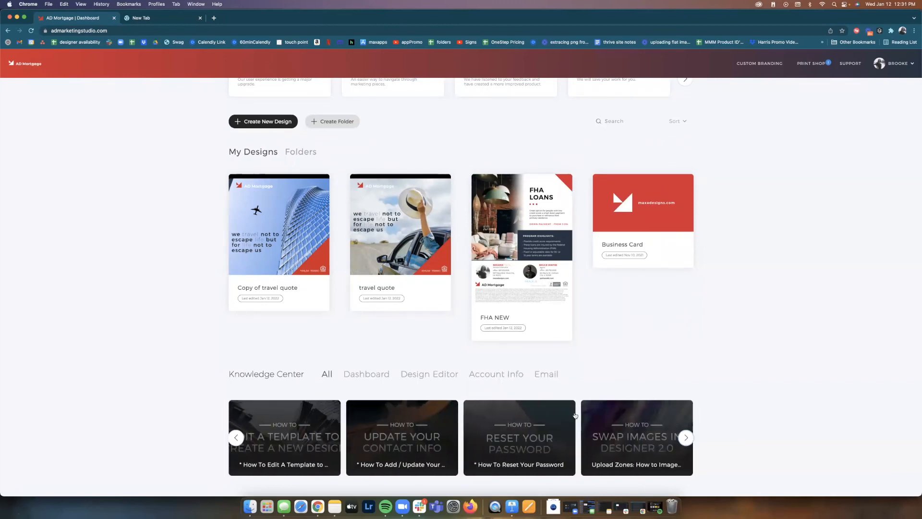
{"action": "left_click", "coordinate": [385, 376]}
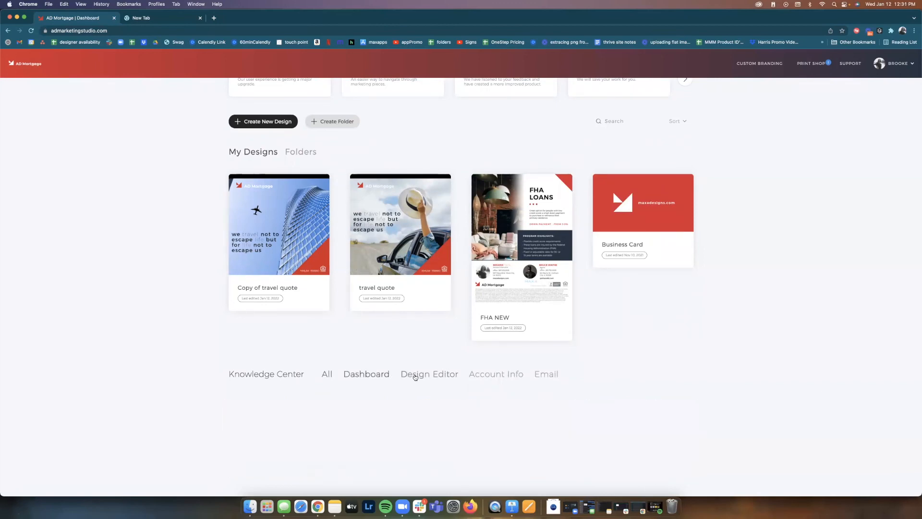
{"action": "left_click", "coordinate": [492, 377]}
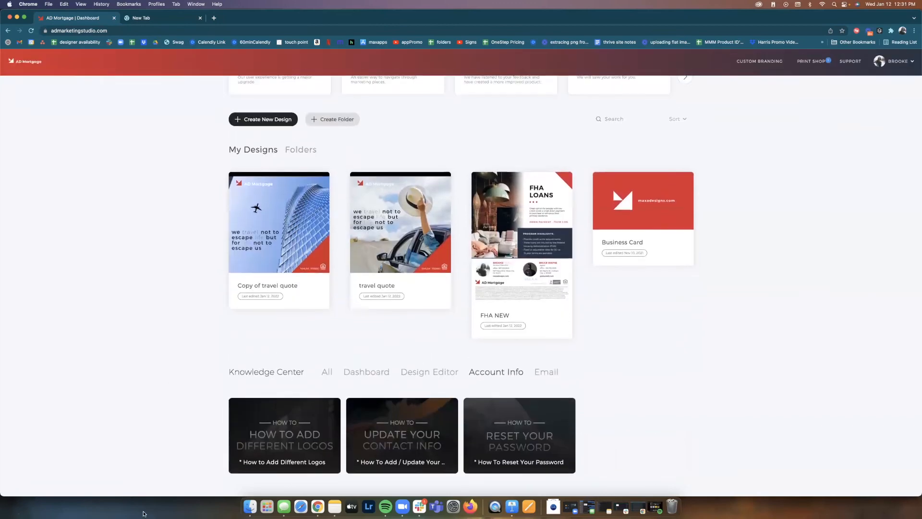